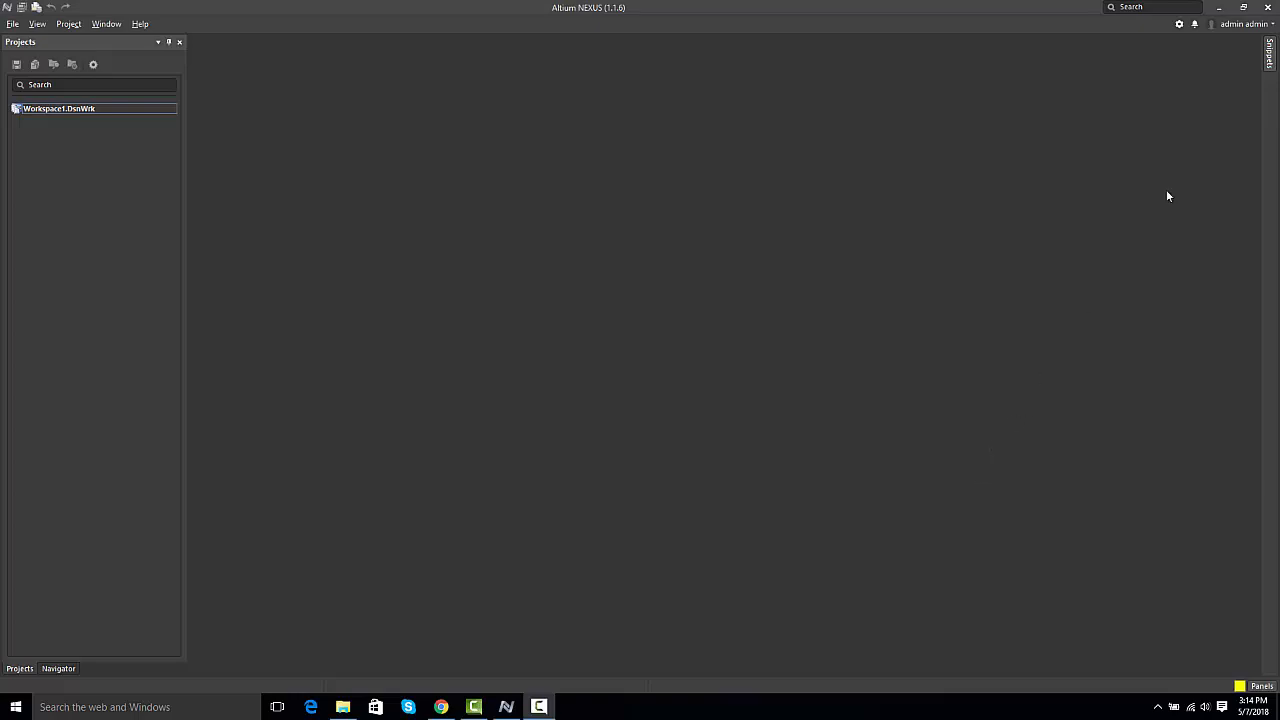
pyautogui.click(1244, 24)
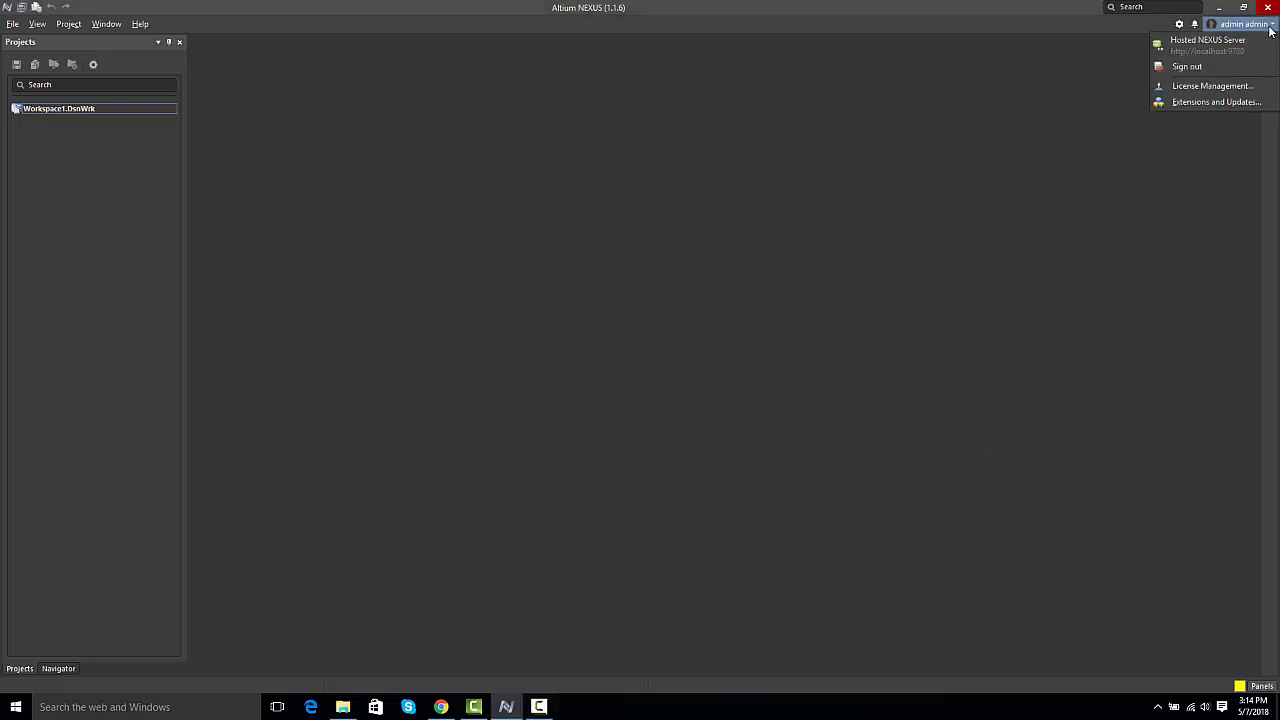
pyautogui.click(1187, 66)
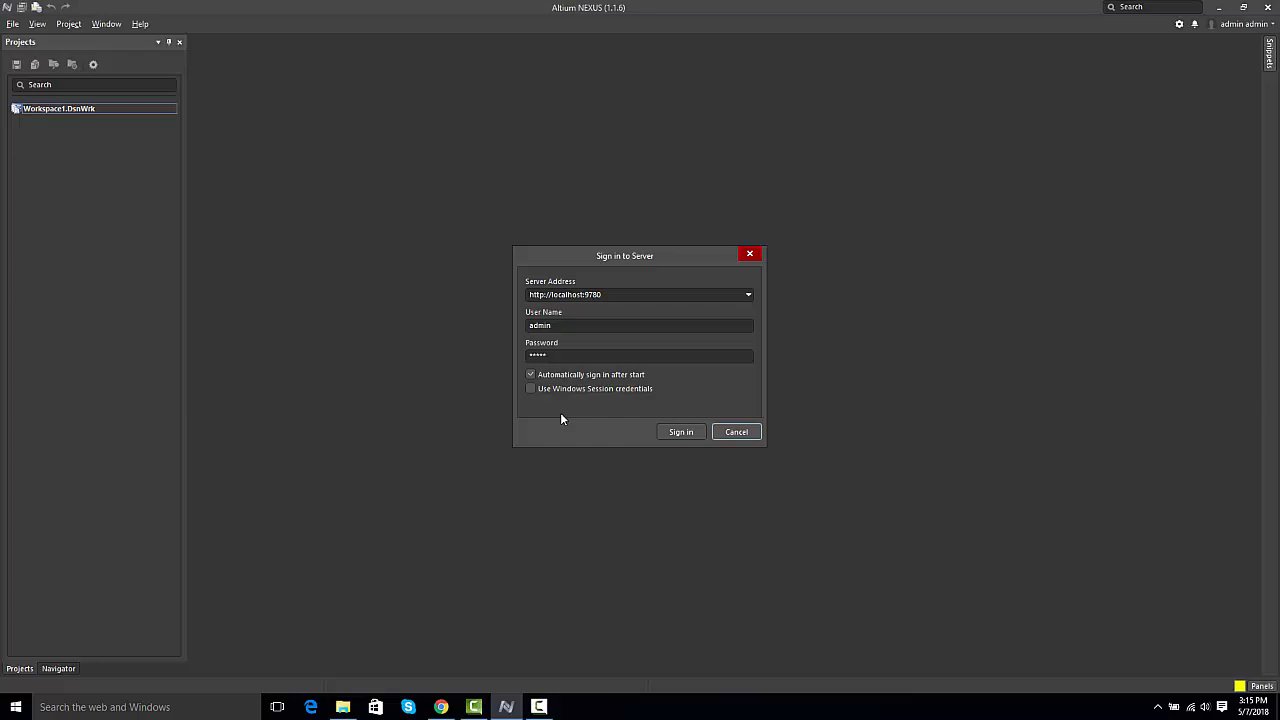
pyautogui.click(683, 432)
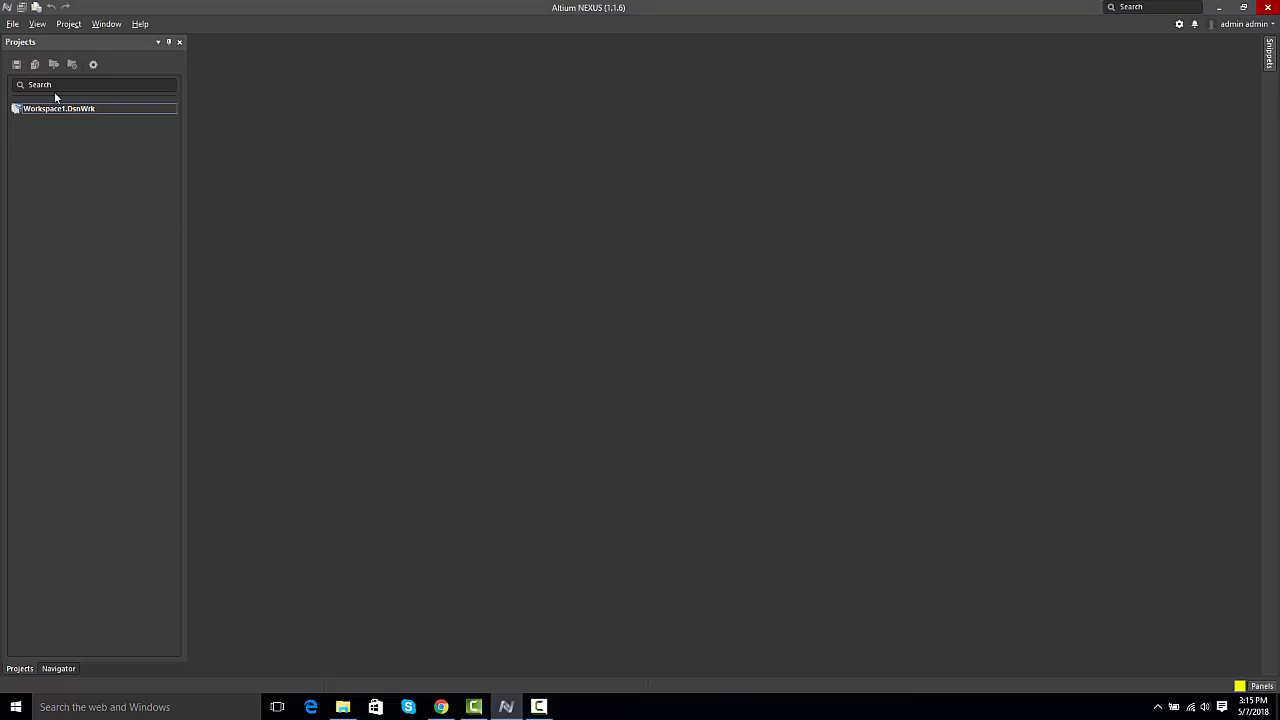
# Step: Start a new managed PCB project, preview two board-size templates, and choose Default Project Template (v. 3)
pyautogui.click(11, 25)
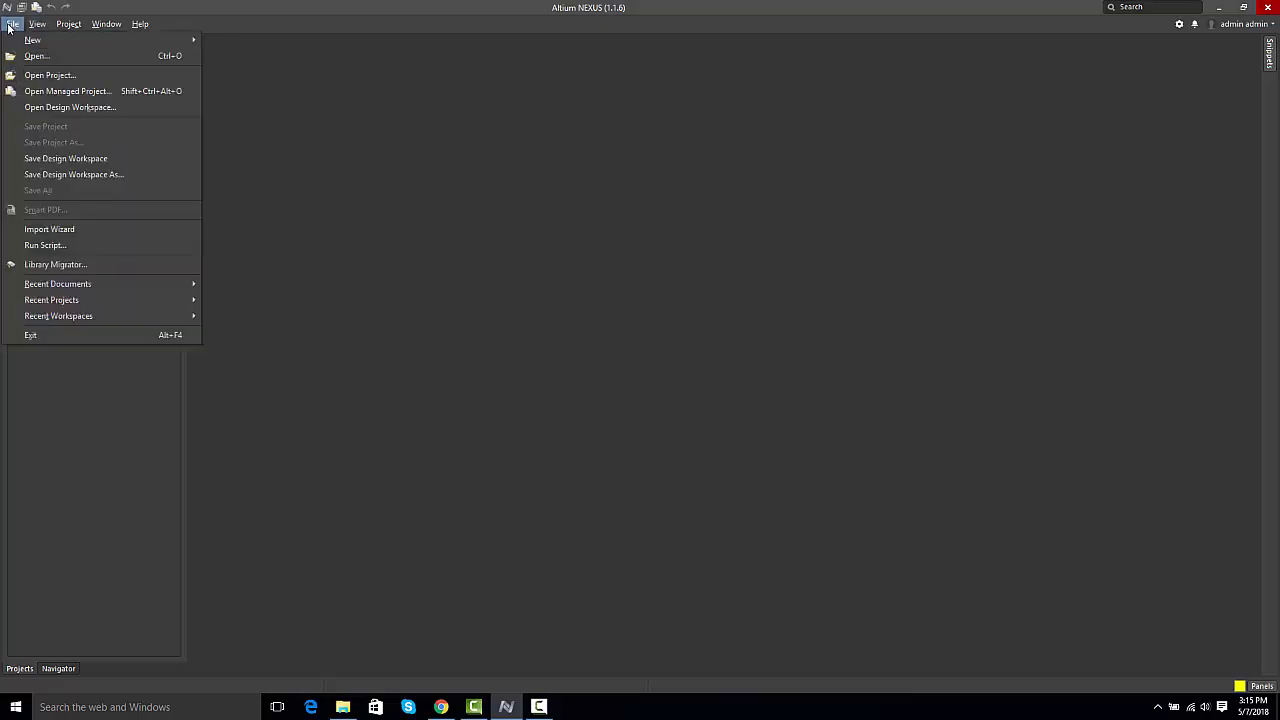
pyautogui.moveTo(171, 40)
pyautogui.click(222, 40)
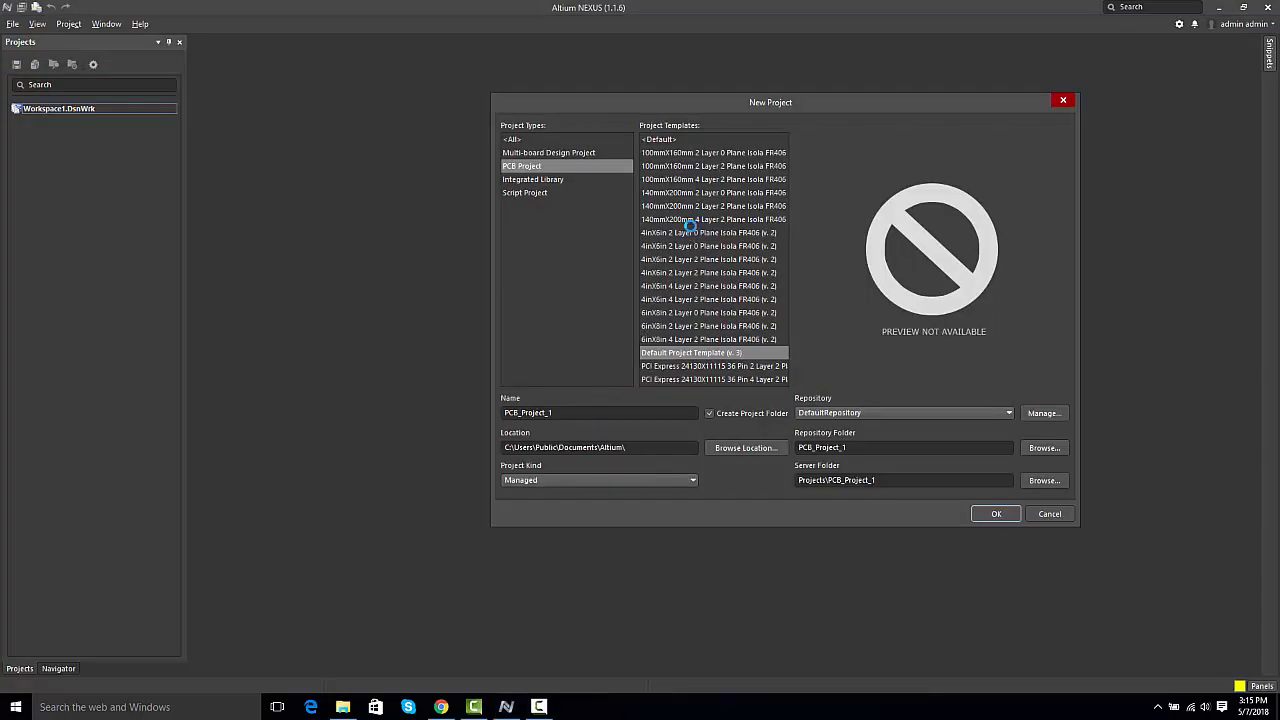
pyautogui.click(690, 231)
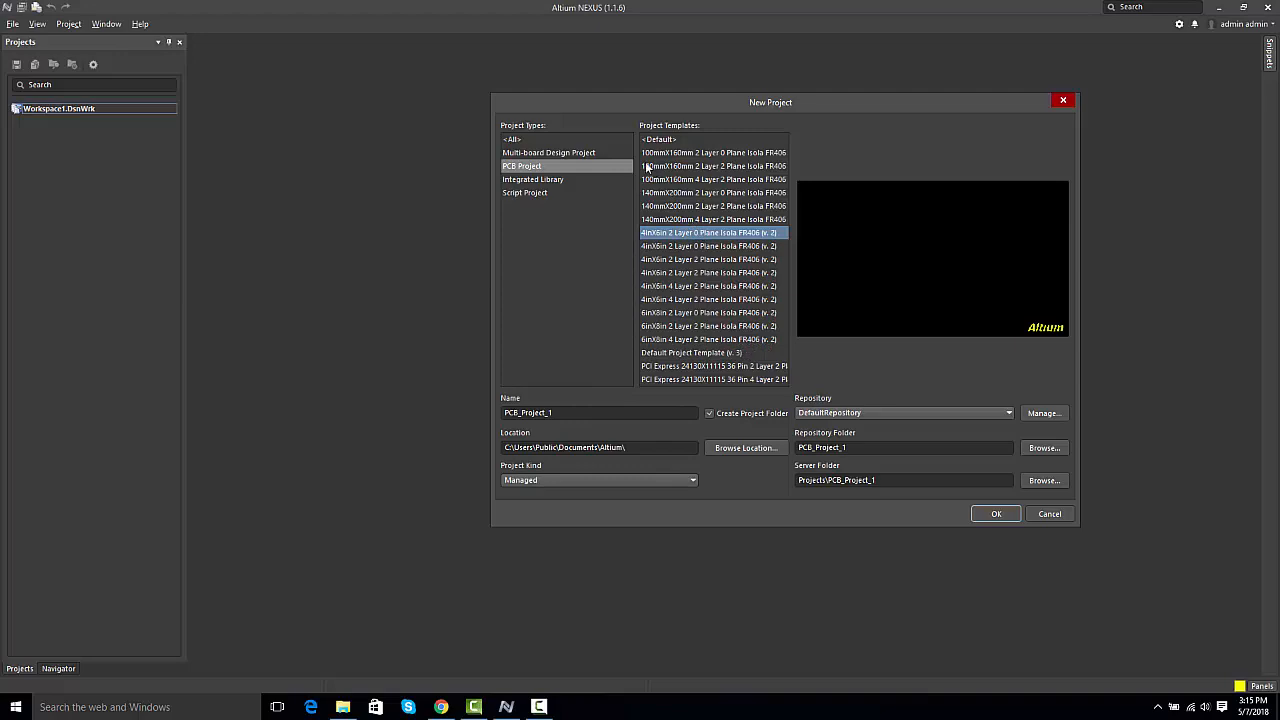
pyautogui.click(689, 180)
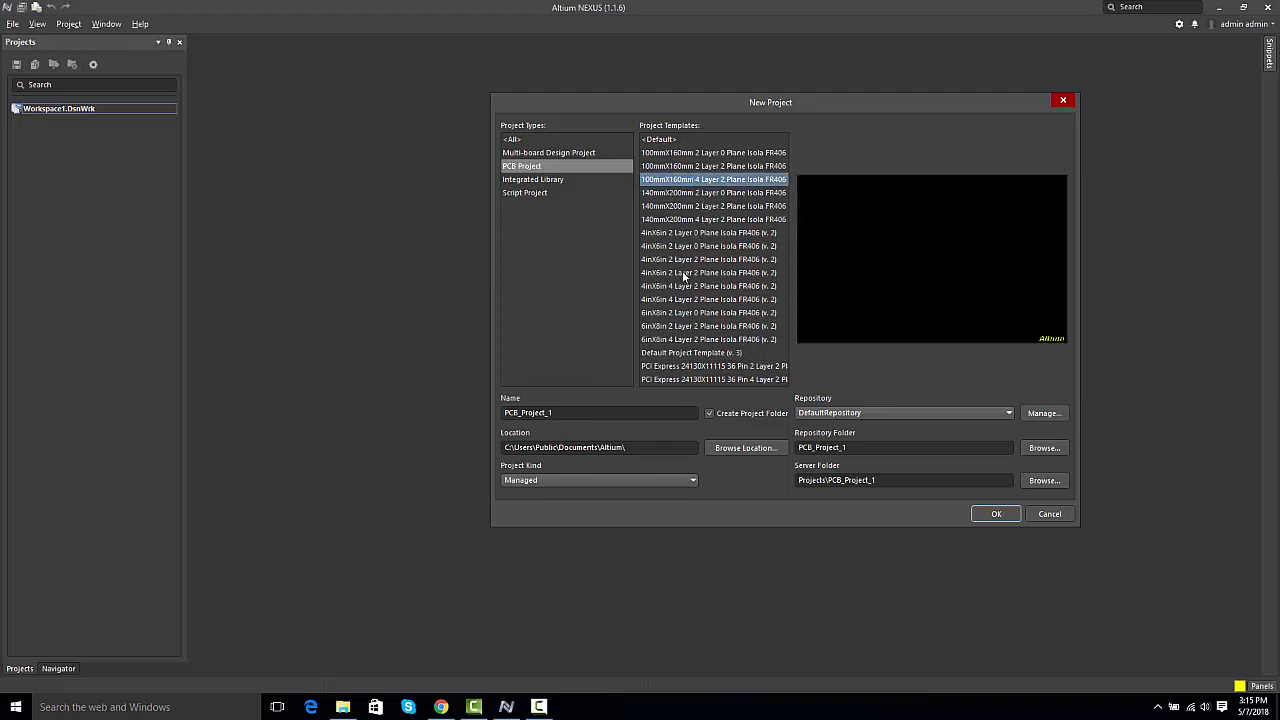
pyautogui.click(679, 354)
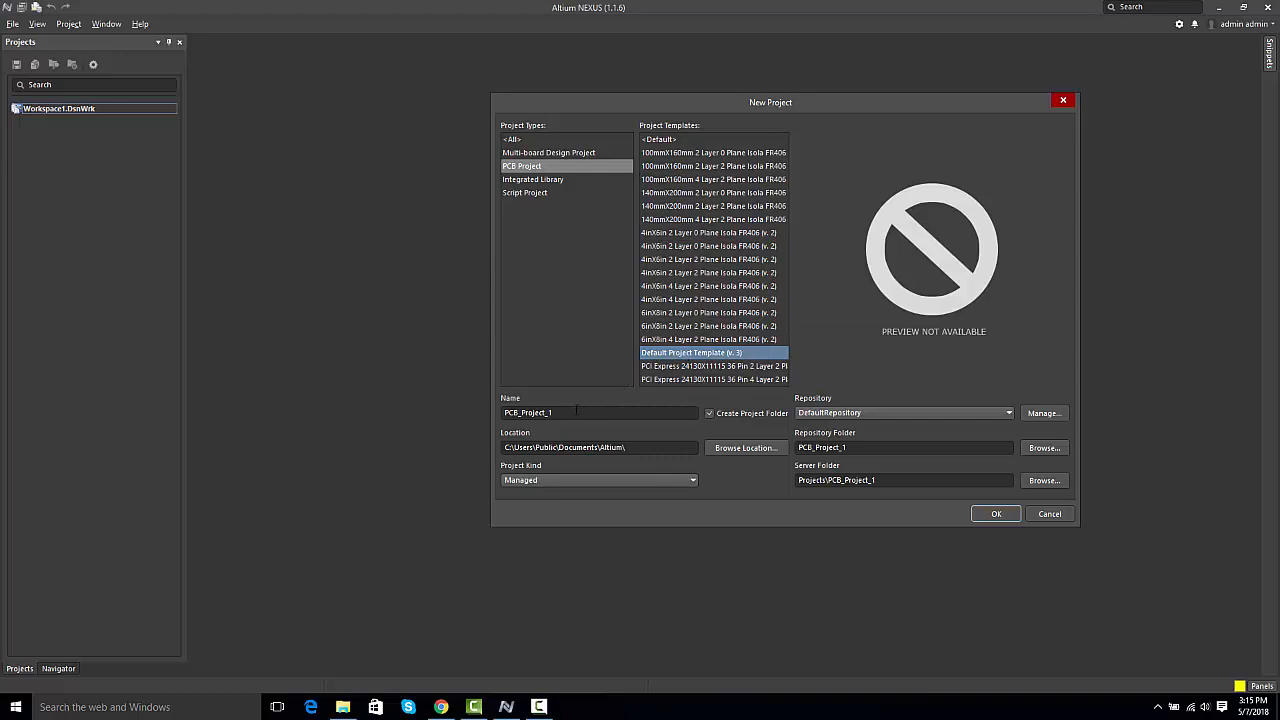
# Step: Name the new project Altium_Demo and create it in DefaultRepository
pyautogui.moveTo(576, 408); pyautogui.dragTo(480, 407)
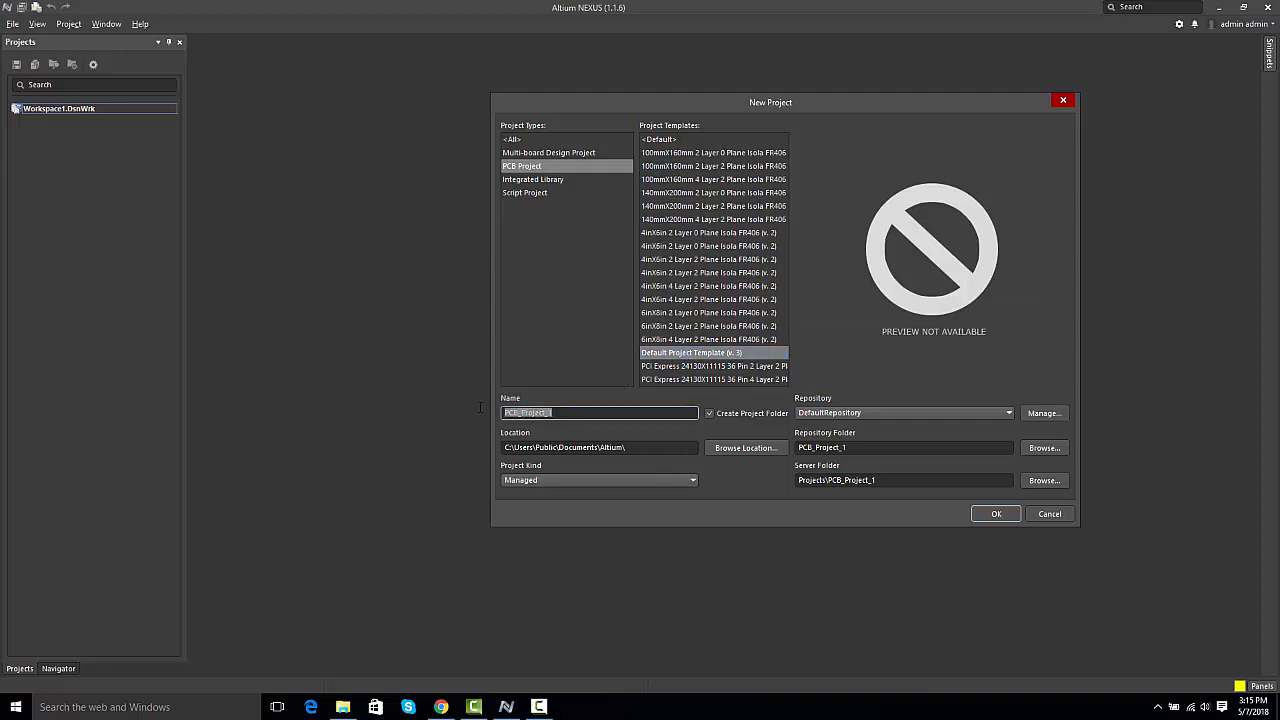
pyautogui.write('Altium_D')
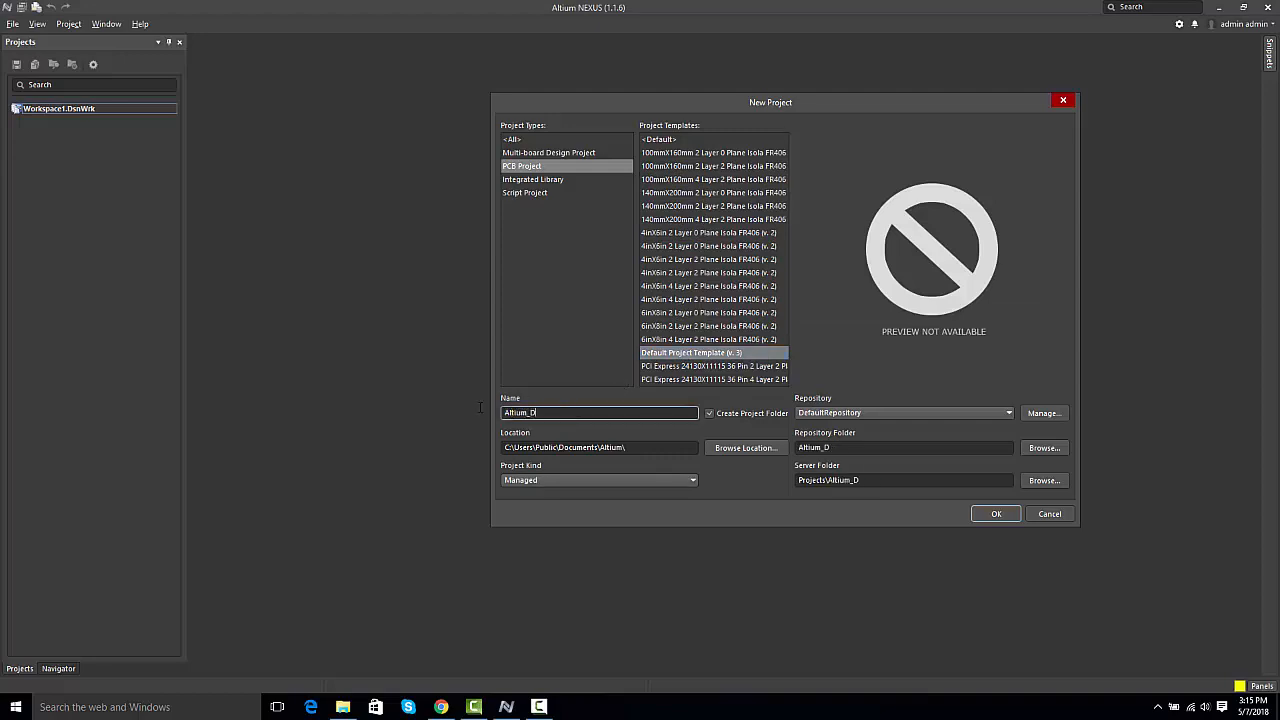
pyautogui.write('emo')
pyautogui.click(993, 514)
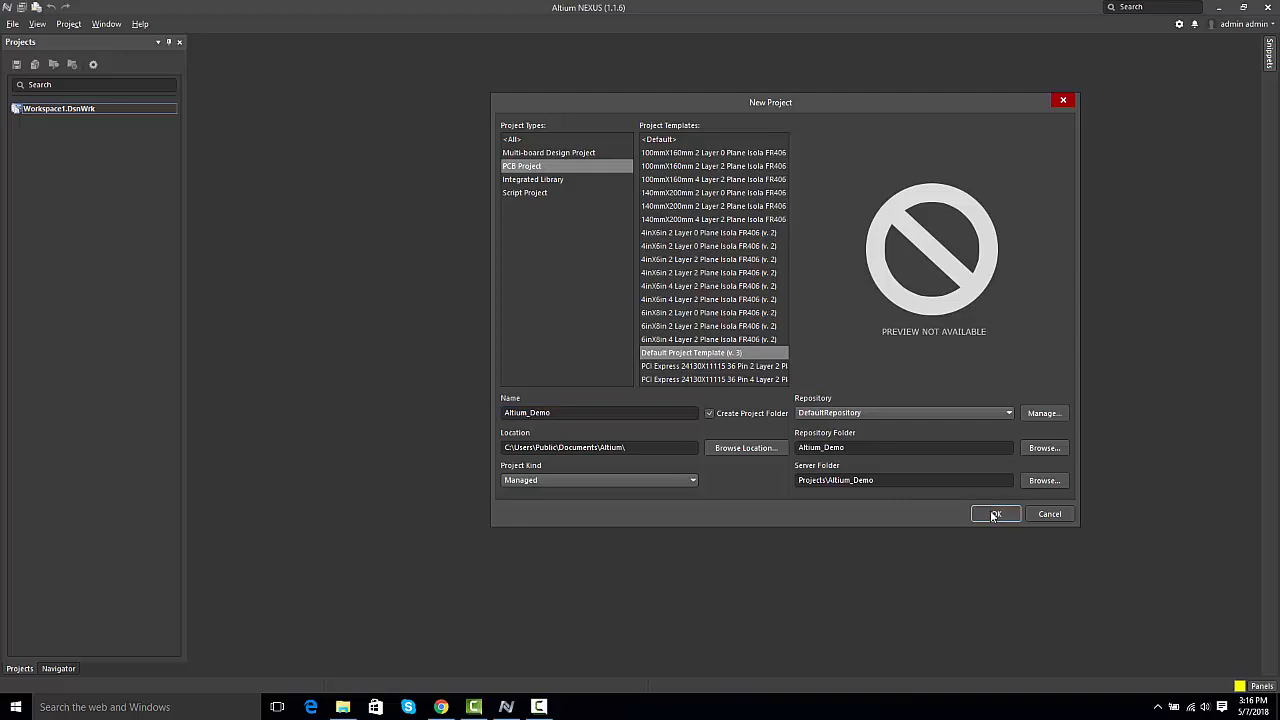
pyautogui.click(993, 514)
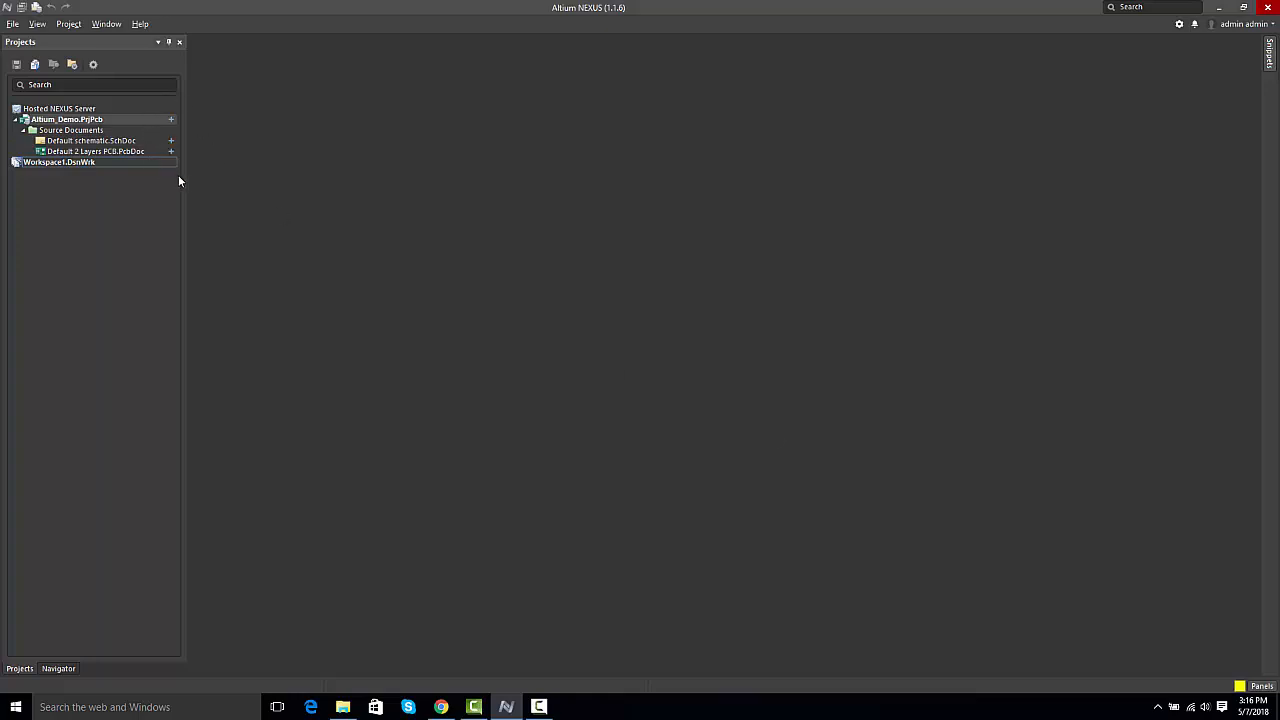
# Step: Open the project's default schematic and default 2-layer PCB documents, and return to the schematic
pyautogui.doubleClick(62, 141)
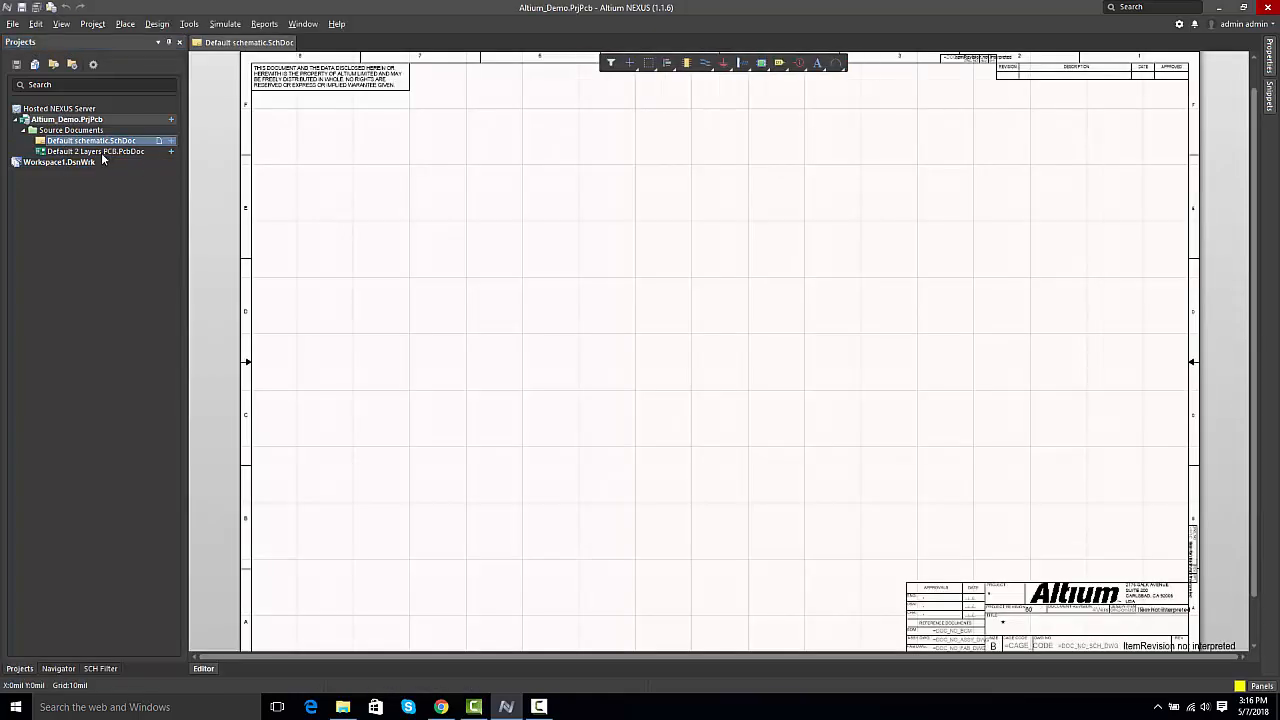
pyautogui.doubleClick(100, 151)
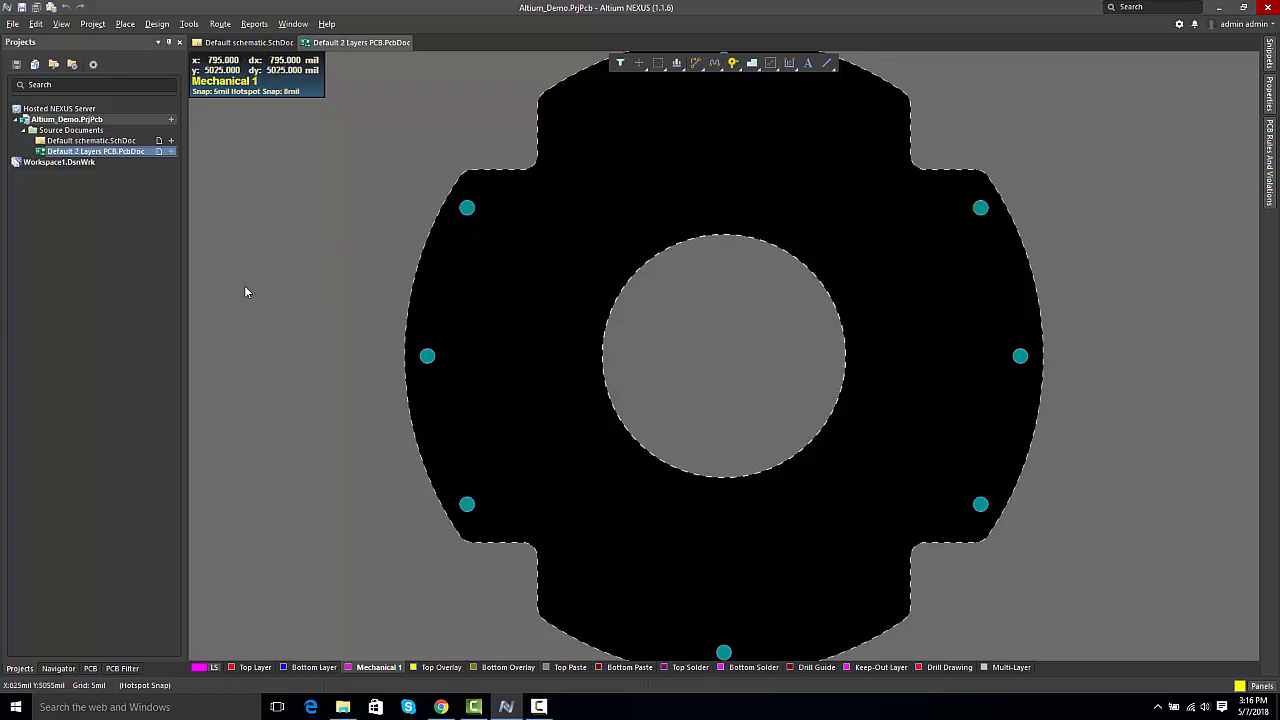
pyautogui.doubleClick(105, 141)
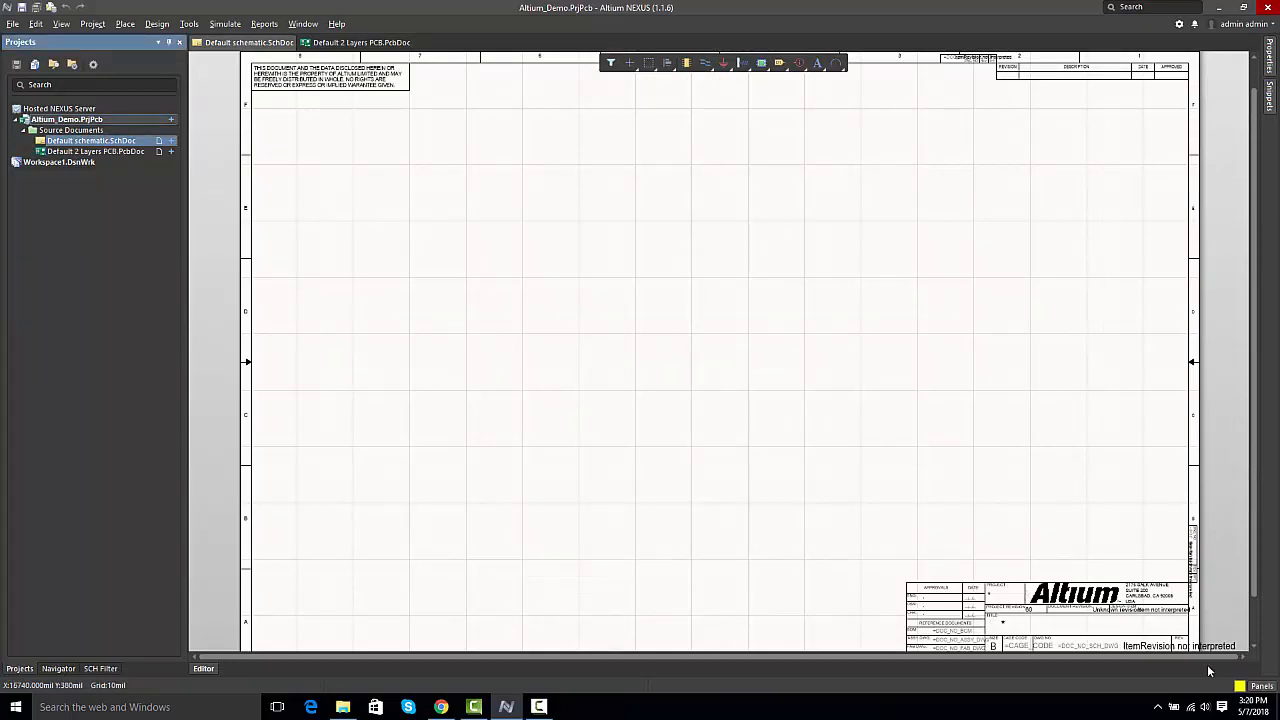
# Step: Open the server Explorer and browse the Components folders to Clock&Timing under Integrated Circuits, viewing the available folder commands
pyautogui.click(1260, 686)
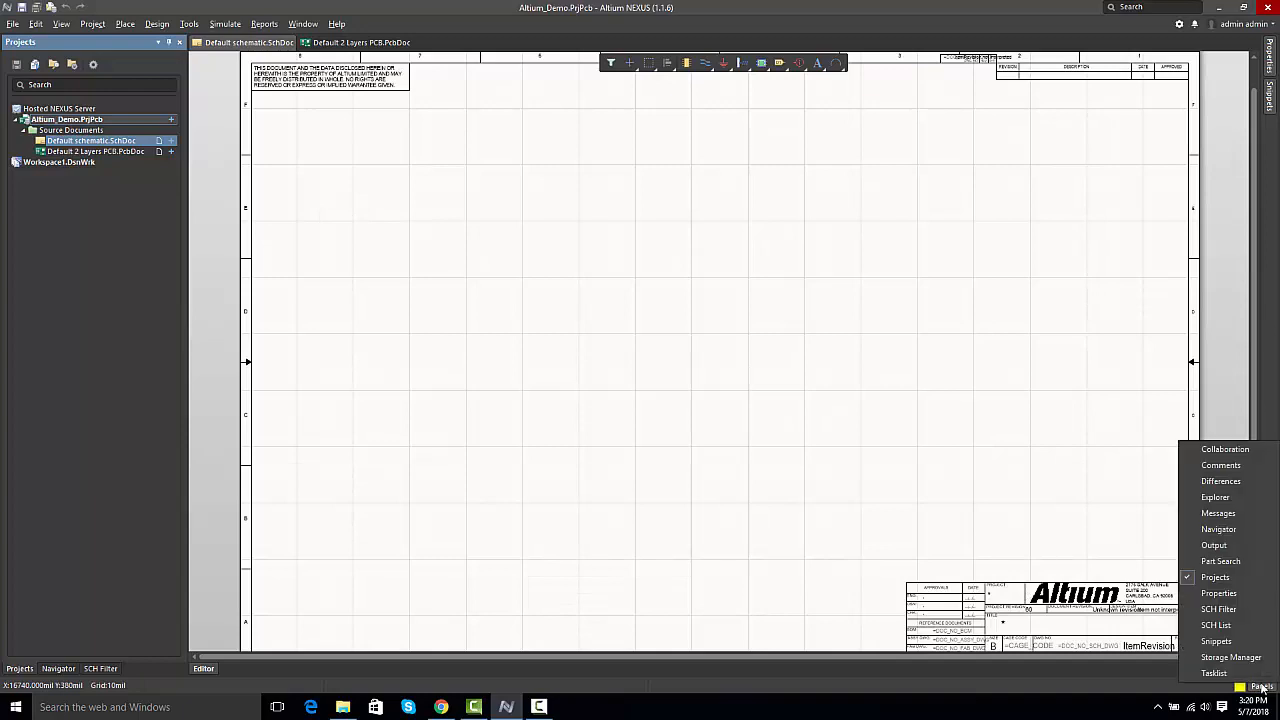
pyautogui.click(1215, 497)
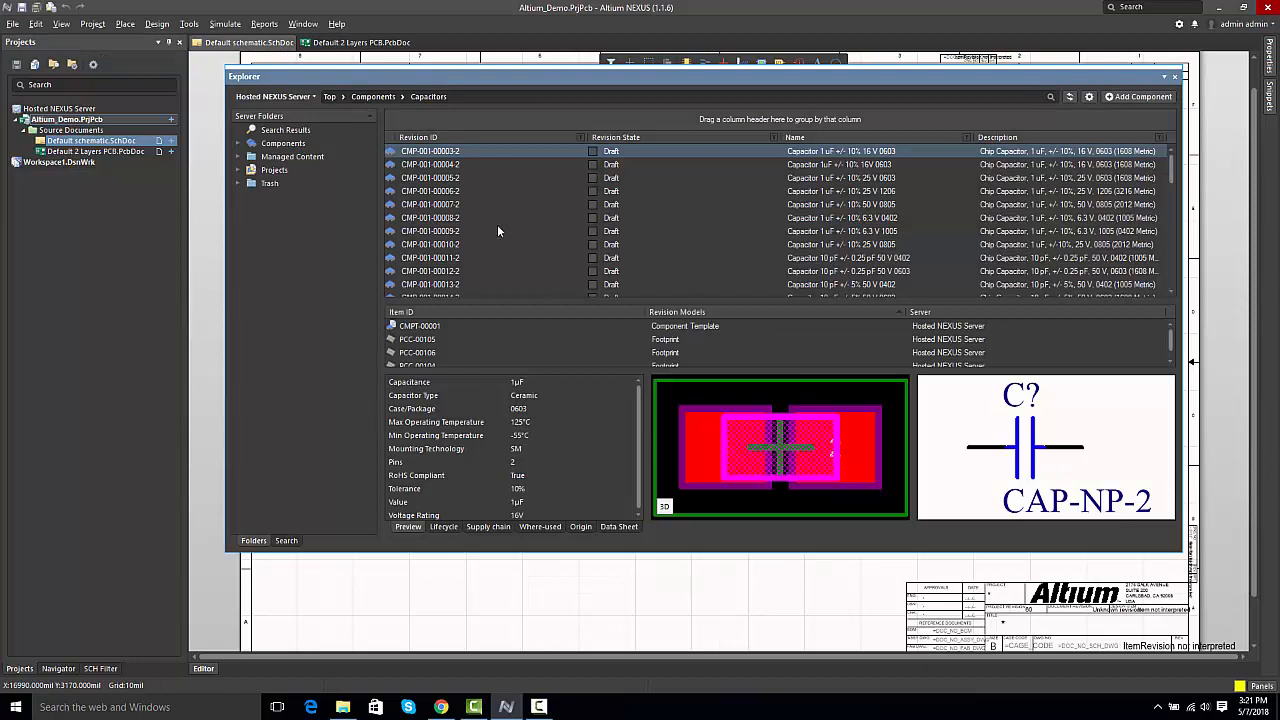
pyautogui.click(238, 146)
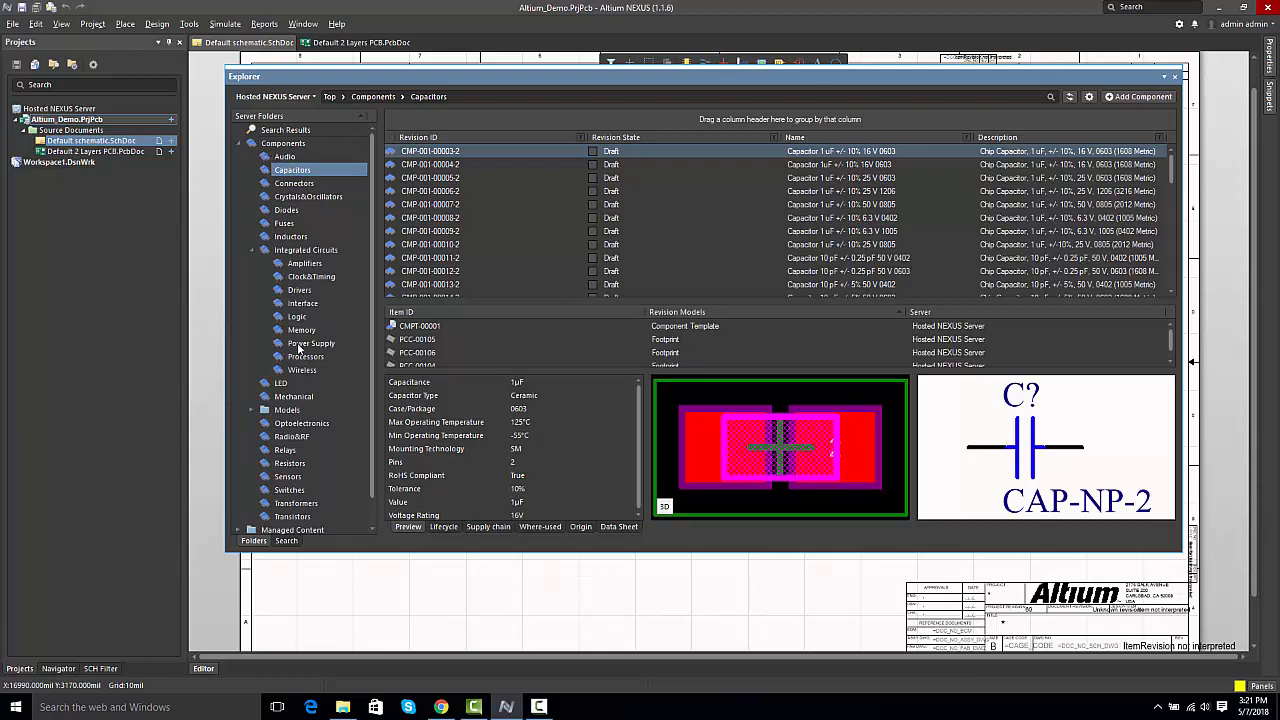
pyautogui.click(306, 280)
pyautogui.rightClick(306, 280)
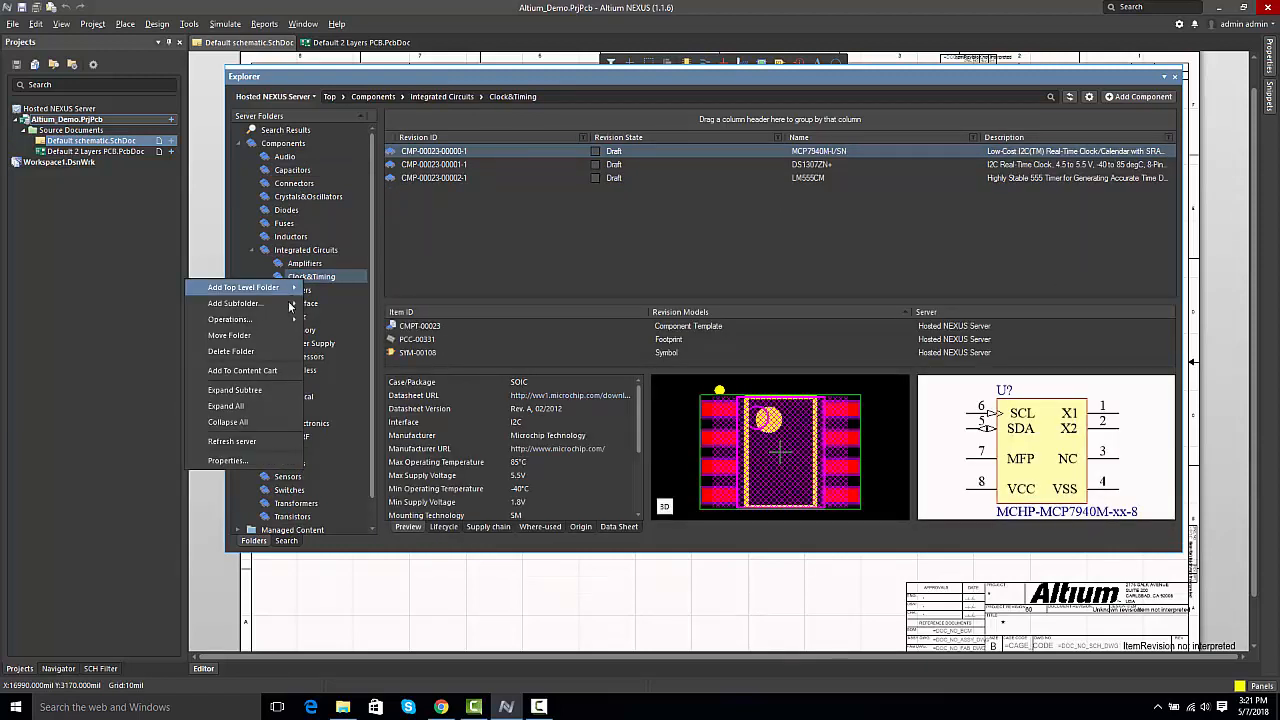
pyautogui.moveTo(292, 308)
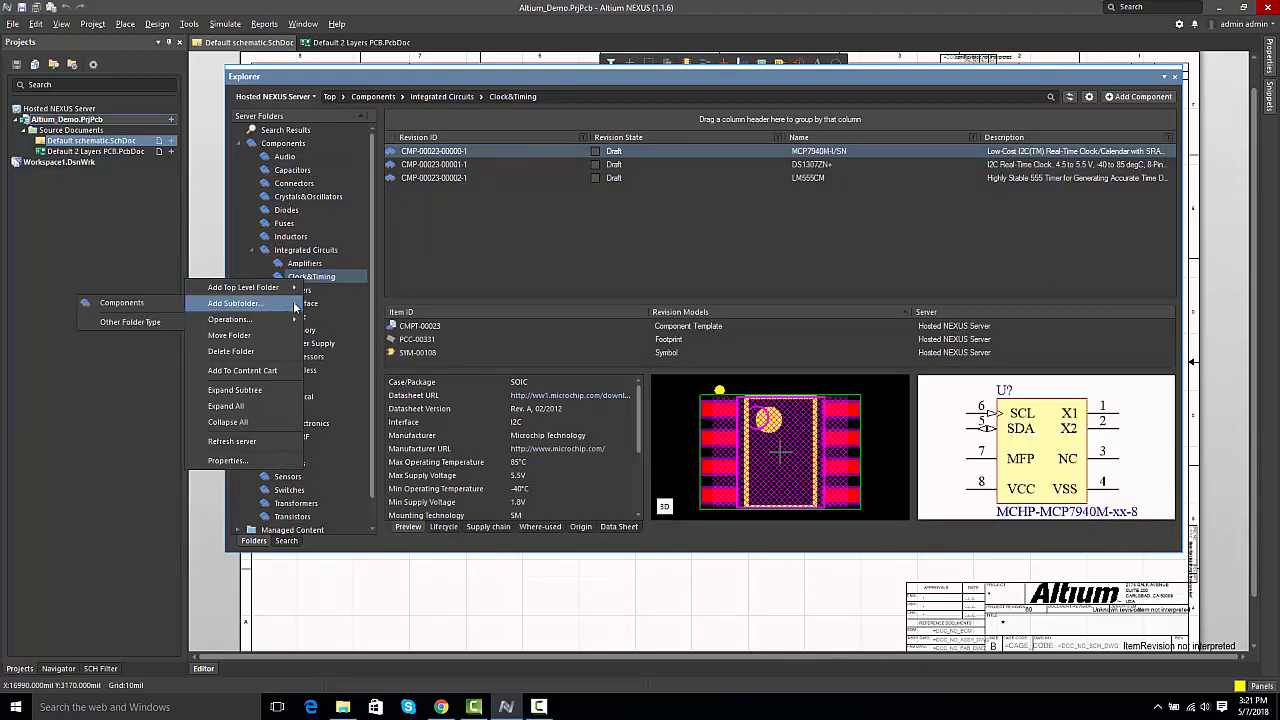
pyautogui.click(371, 192)
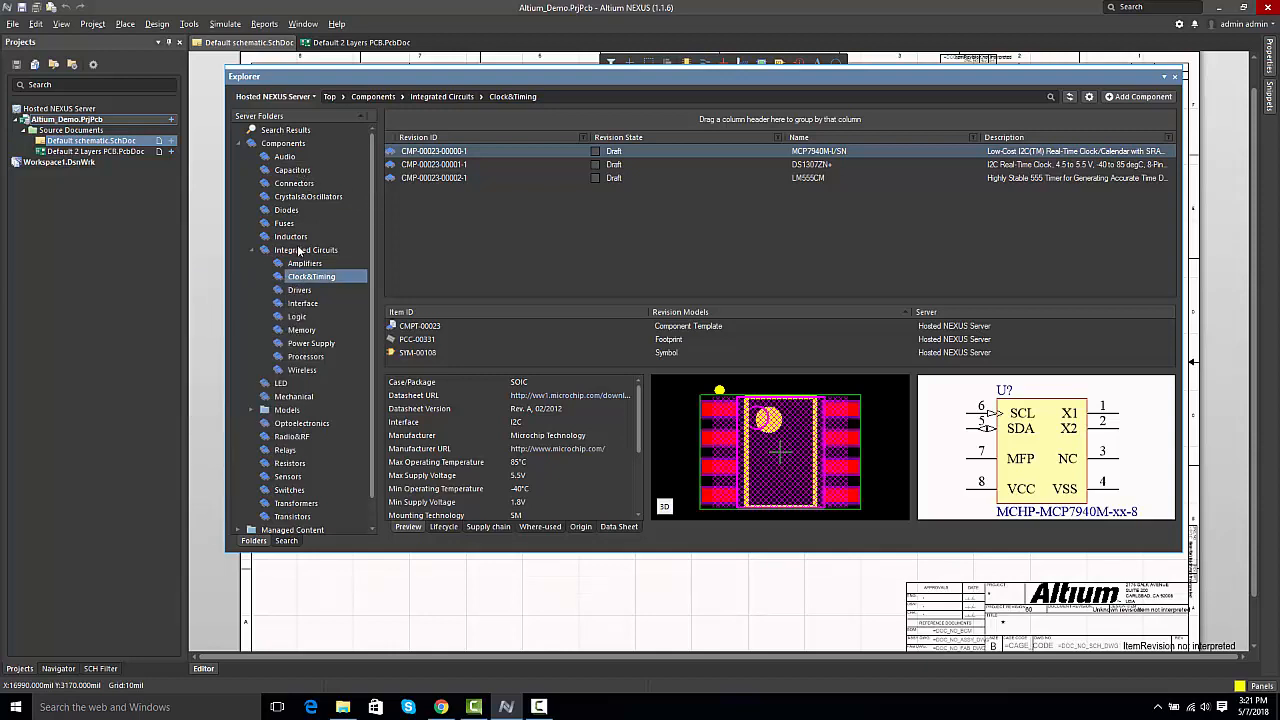
# Step: Search the server for 0.1 uF components and select capacitor revision CMP-001-00001-4
pyautogui.click(287, 541)
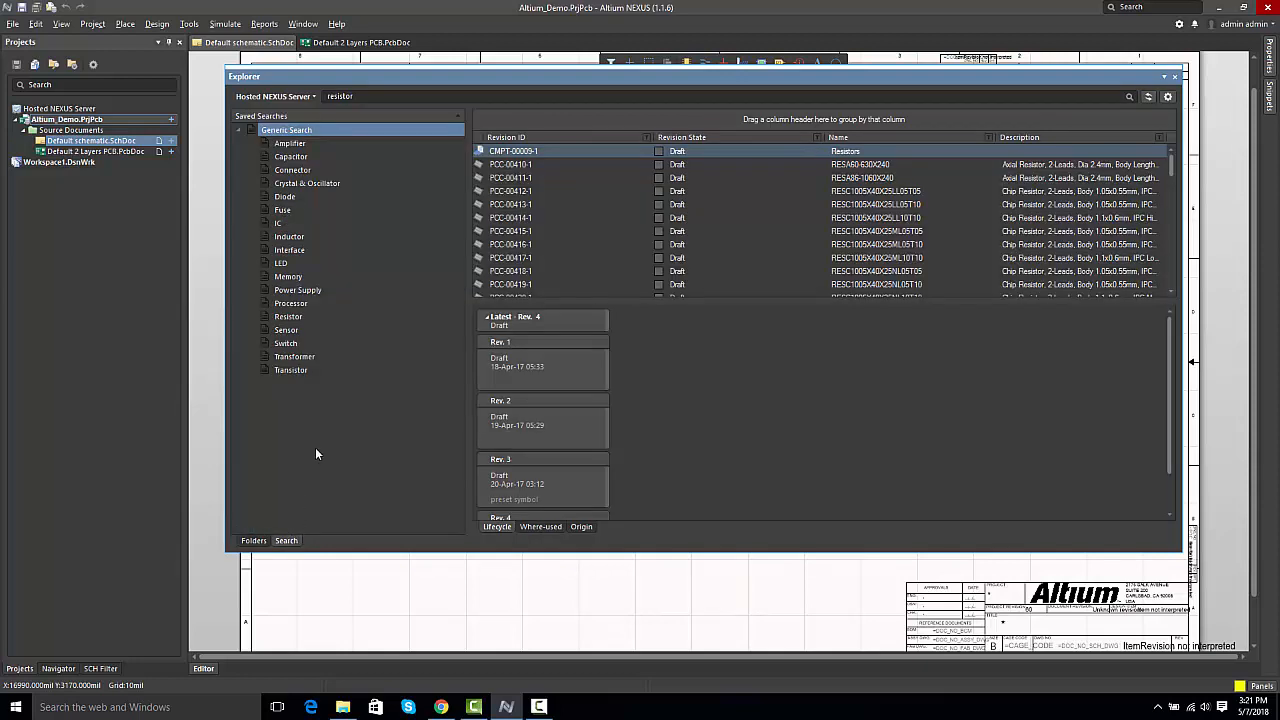
pyautogui.click(349, 97)
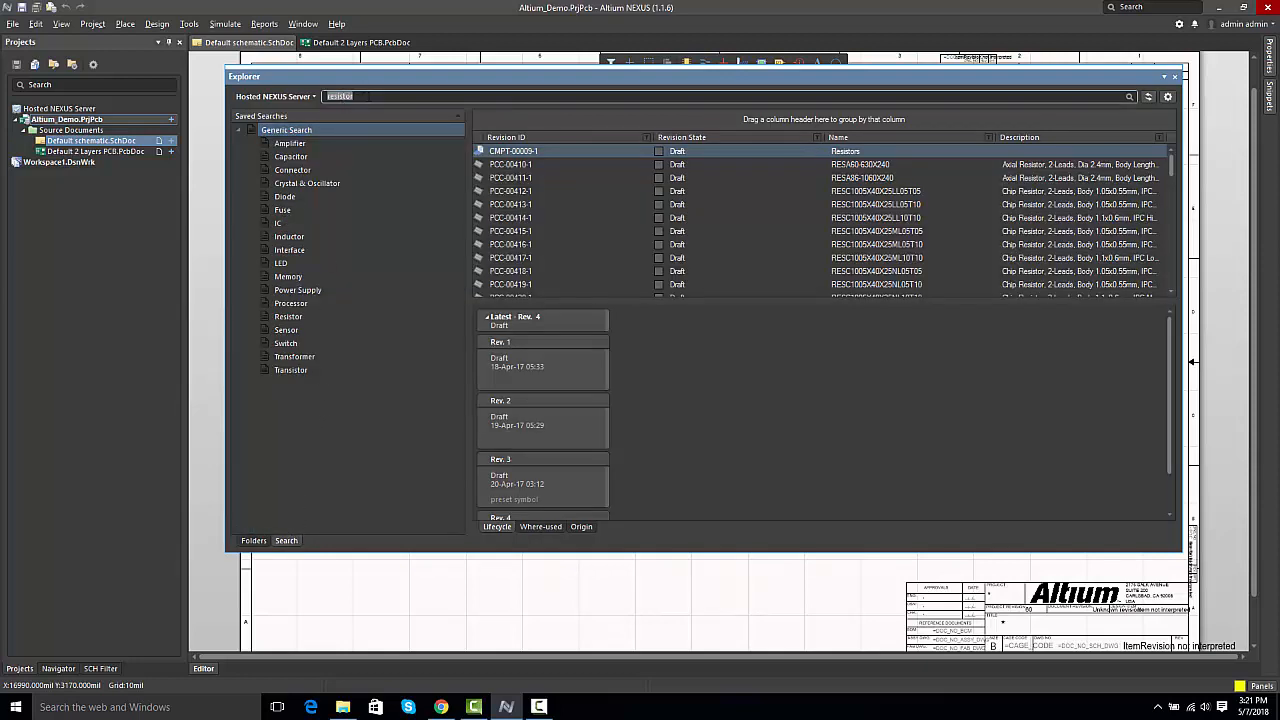
pyautogui.write('0.1 uF')
pyautogui.press('Return')
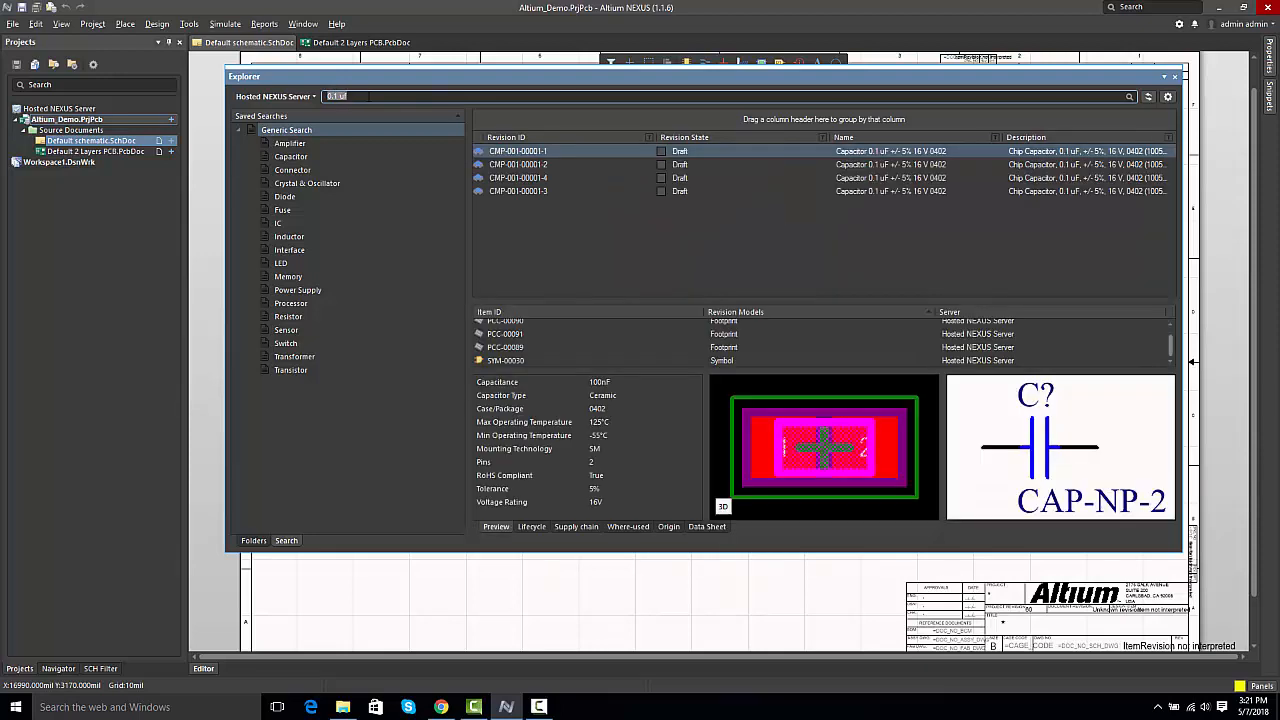
pyautogui.click(529, 180)
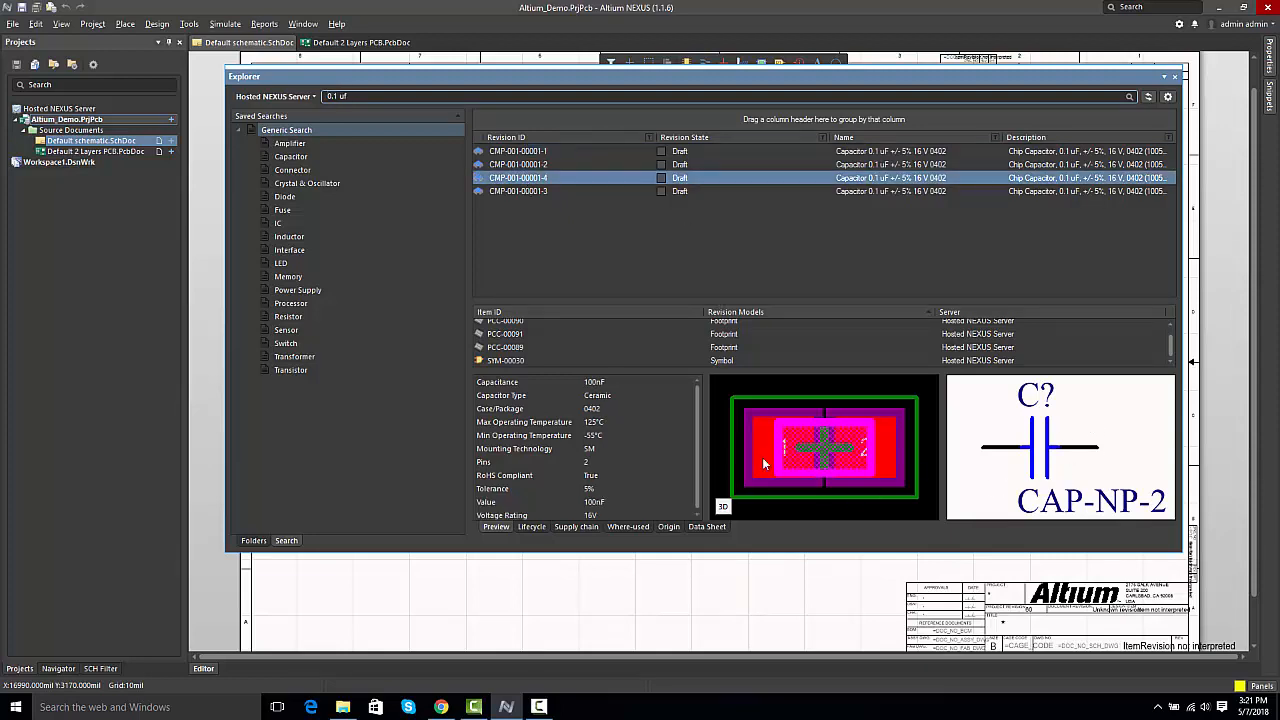
# Step: Examine the selected capacitor's supply chain solutions and display the pricing for the Arrow part
pyautogui.click(577, 527)
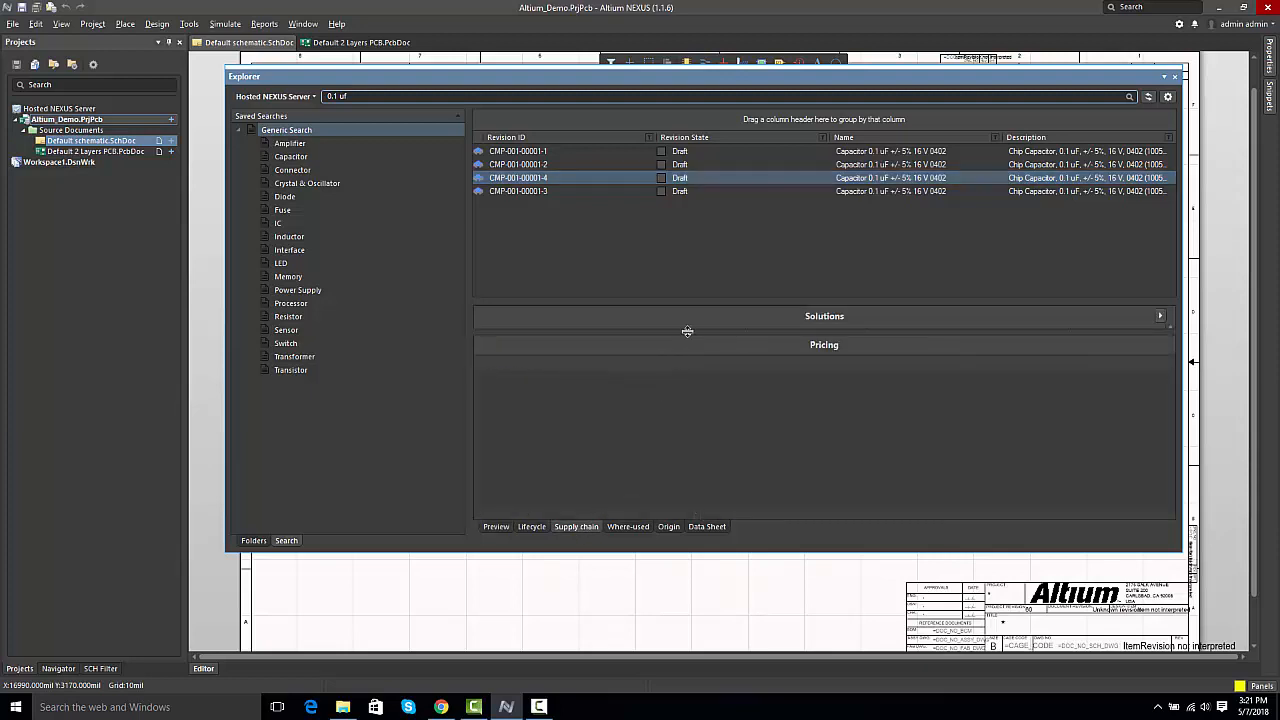
pyautogui.moveTo(686, 337); pyautogui.dragTo(698, 393)
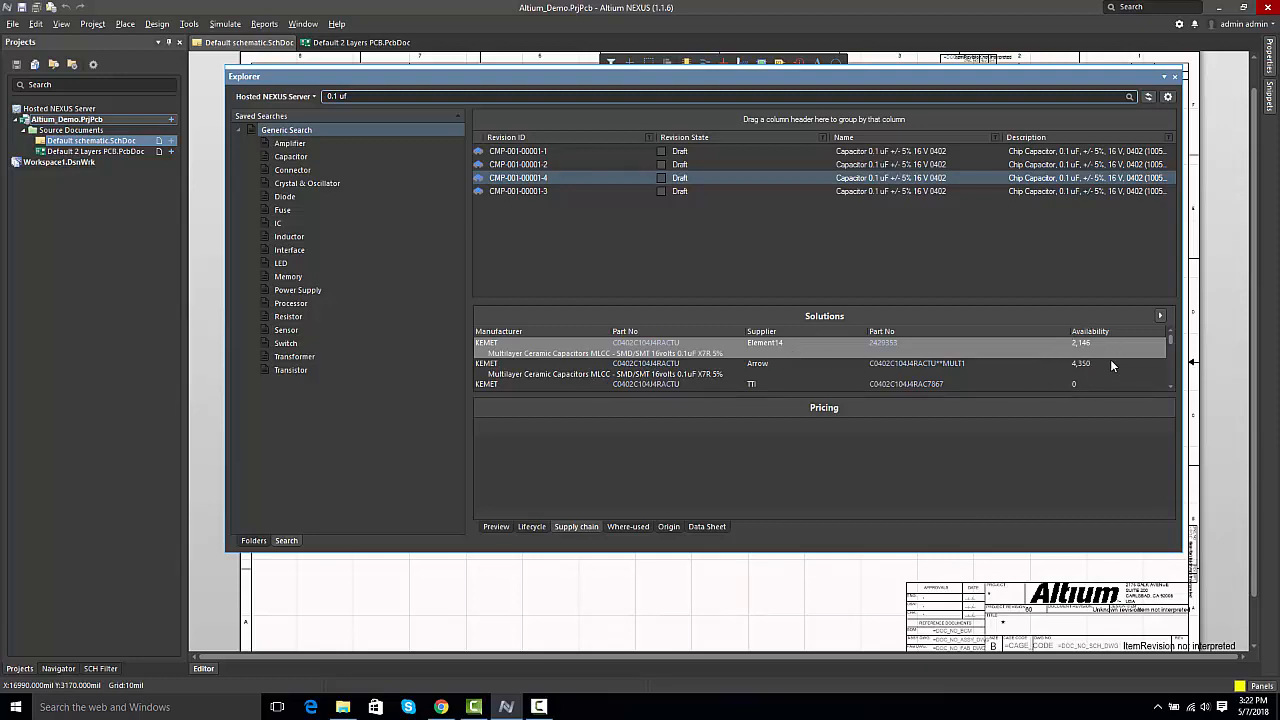
pyautogui.click(1141, 368)
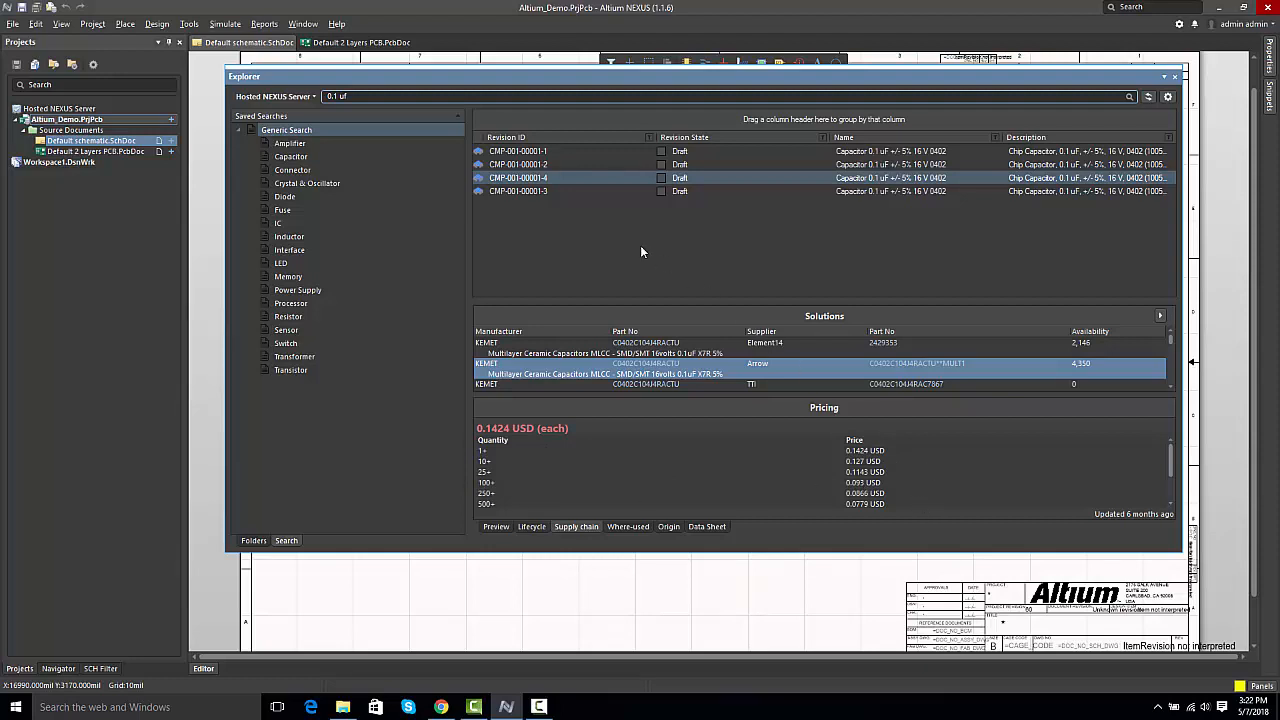
# Step: Place two vertical capacitors of revision CMP-001-00001-4 side by side on the schematic, and close the Explorer
pyautogui.rightClick(543, 184)
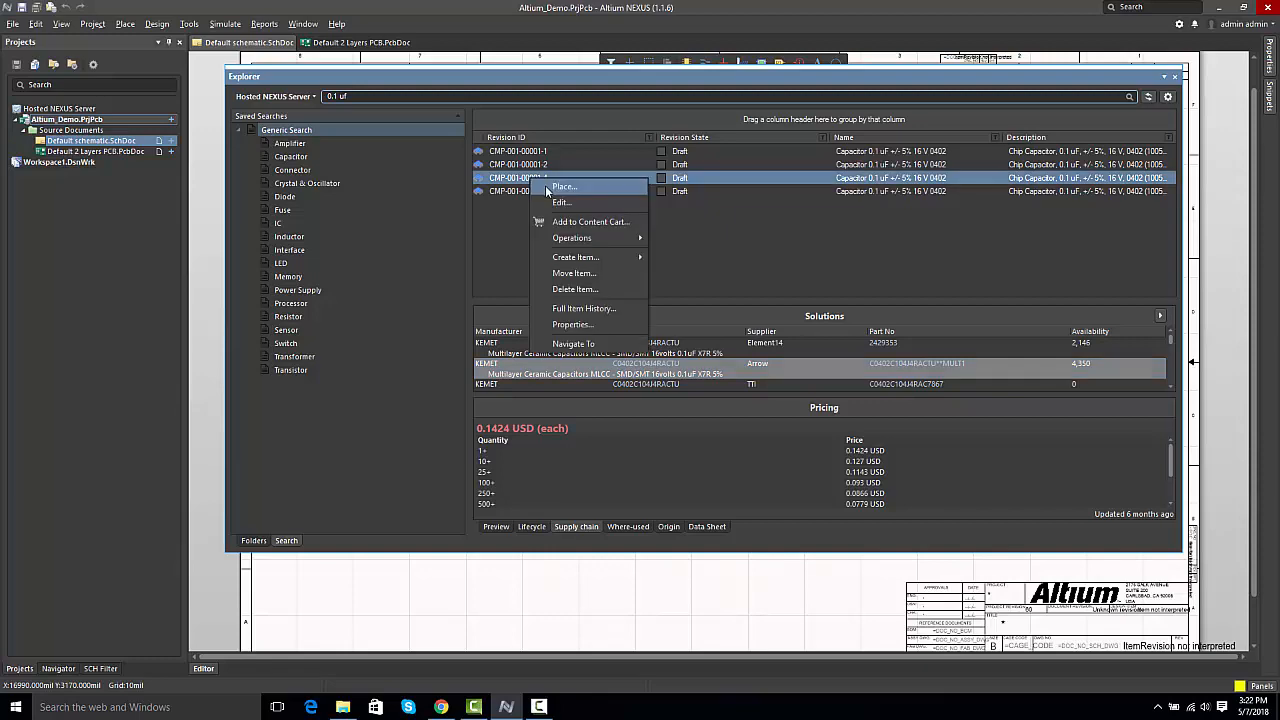
pyautogui.click(563, 187)
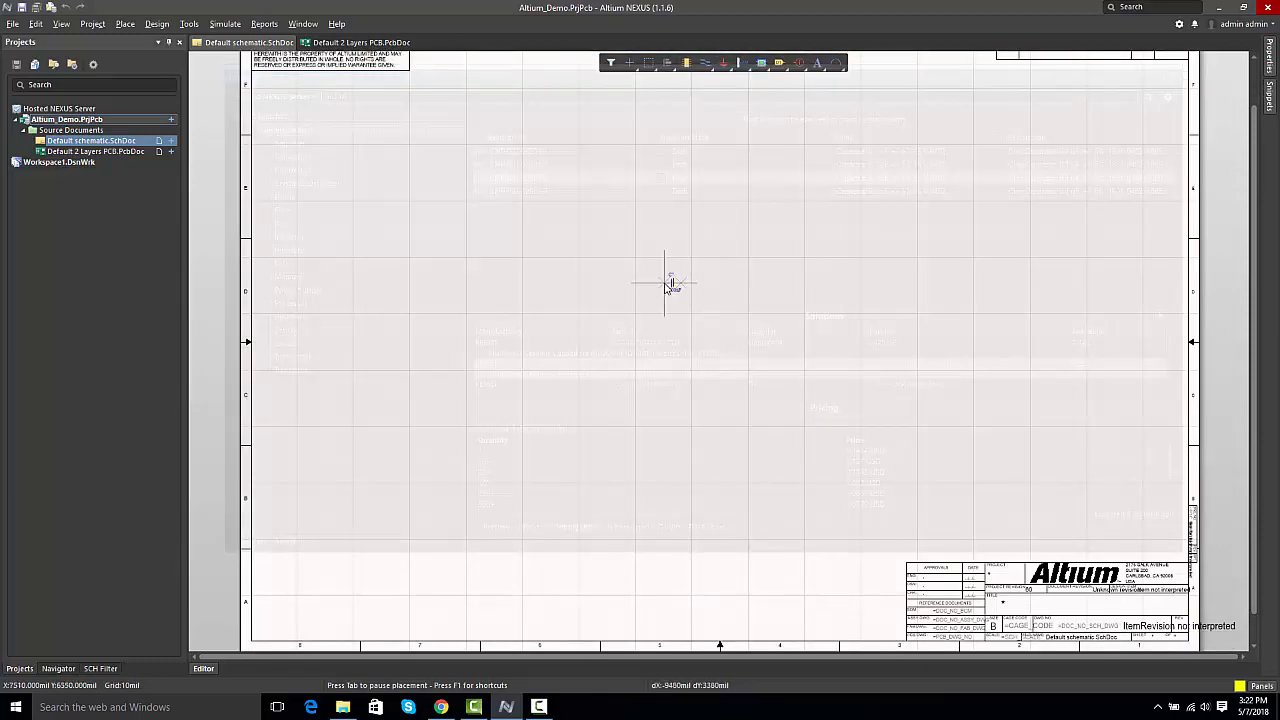
pyautogui.keyDown('ctrl'); pyautogui.scroll(4, 666, 282); pyautogui.keyUp('ctrl')
pyautogui.press('space')
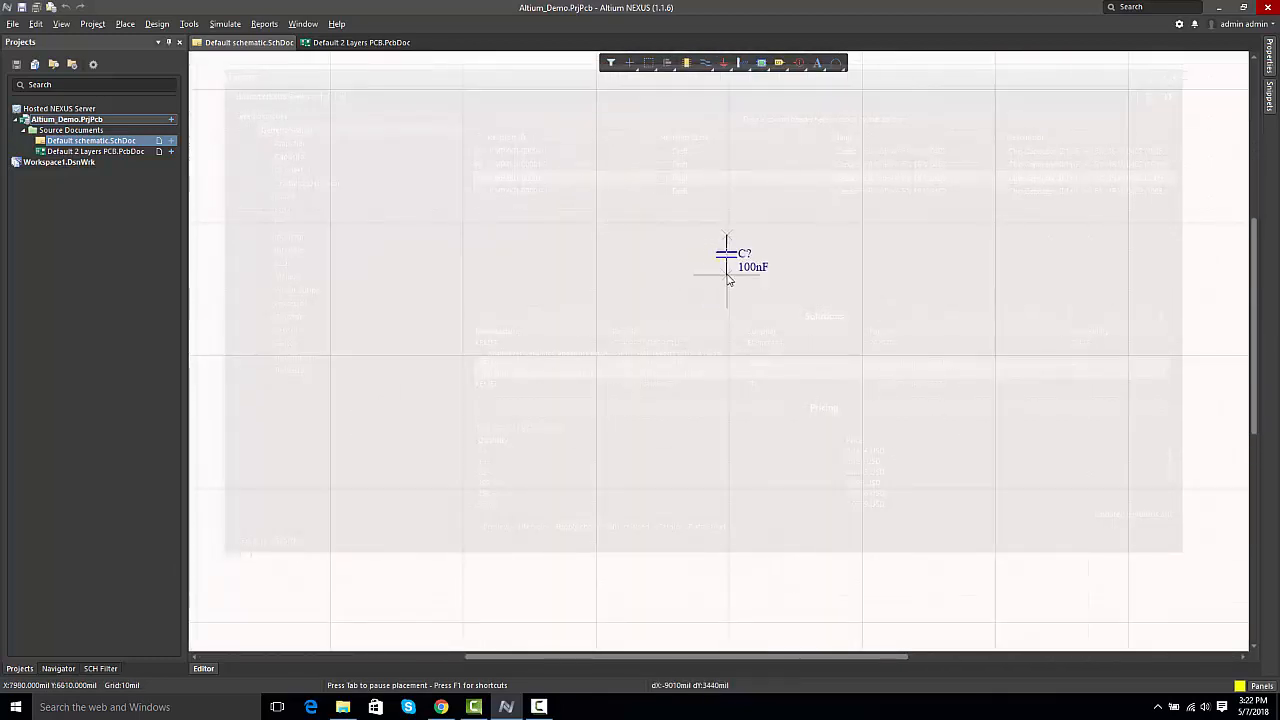
pyautogui.click(736, 264)
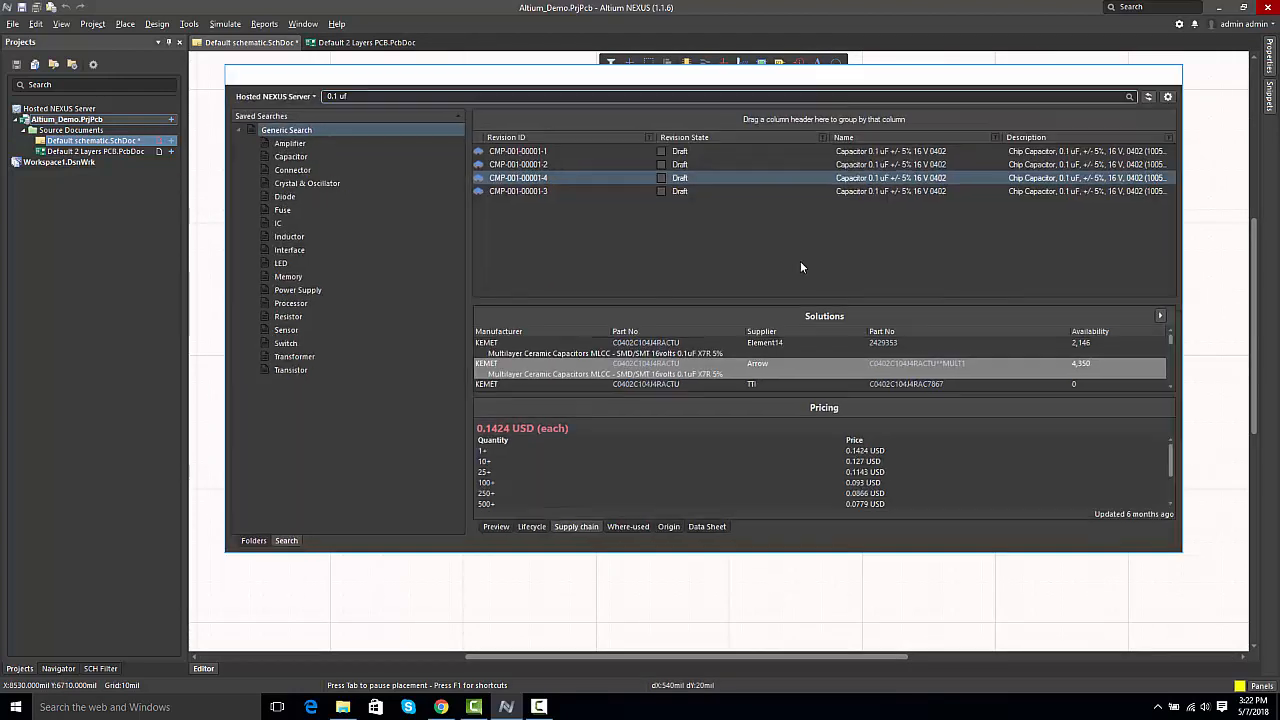
pyautogui.click(800, 262)
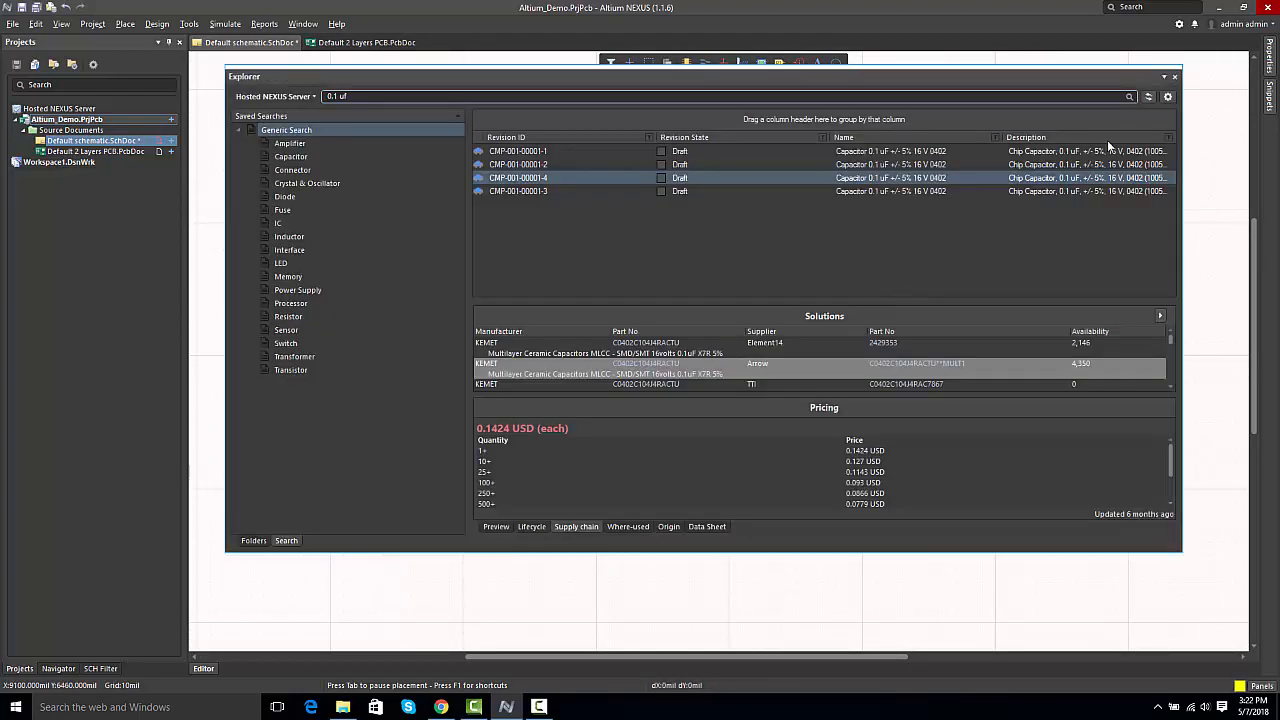
pyautogui.click(1176, 76)
# Step: Wire the upper pins of the two capacitors together and their lower pins together, forming a closed loop
pyautogui.keyDown('ctrl'); pyautogui.scroll(5, 851, 290); pyautogui.keyUp('ctrl')
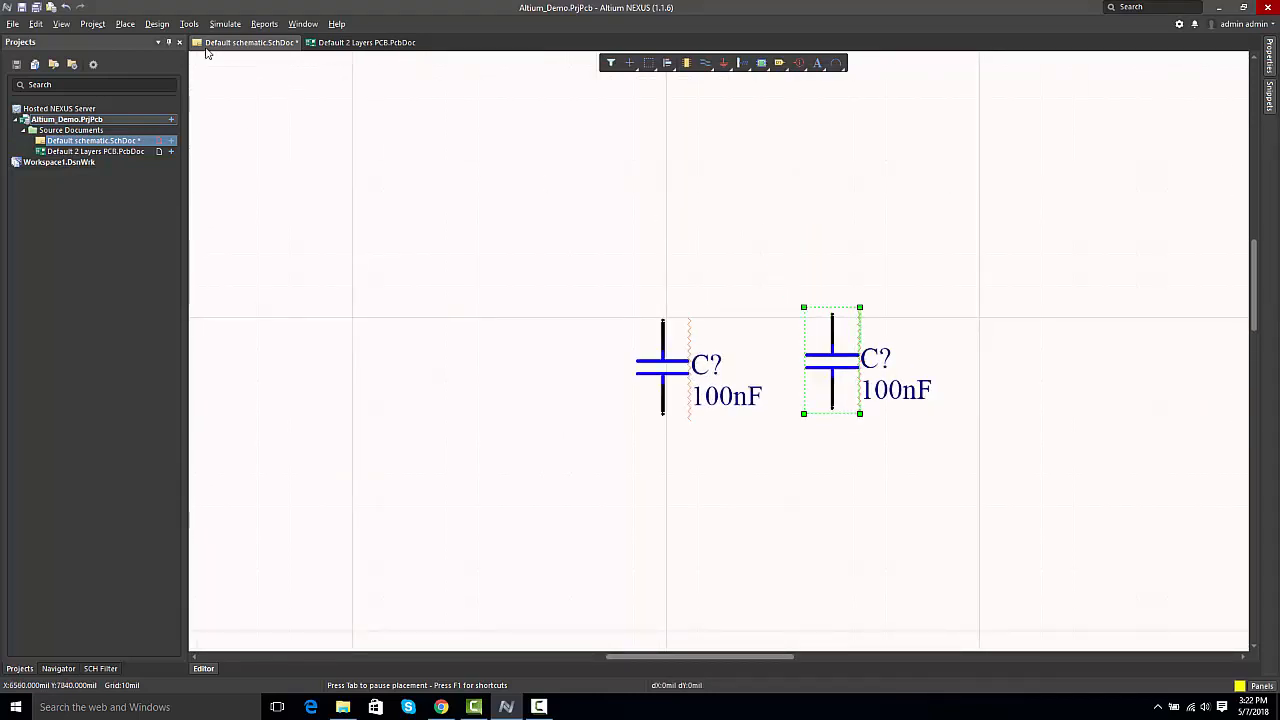
pyautogui.click(126, 25)
pyautogui.click(145, 104)
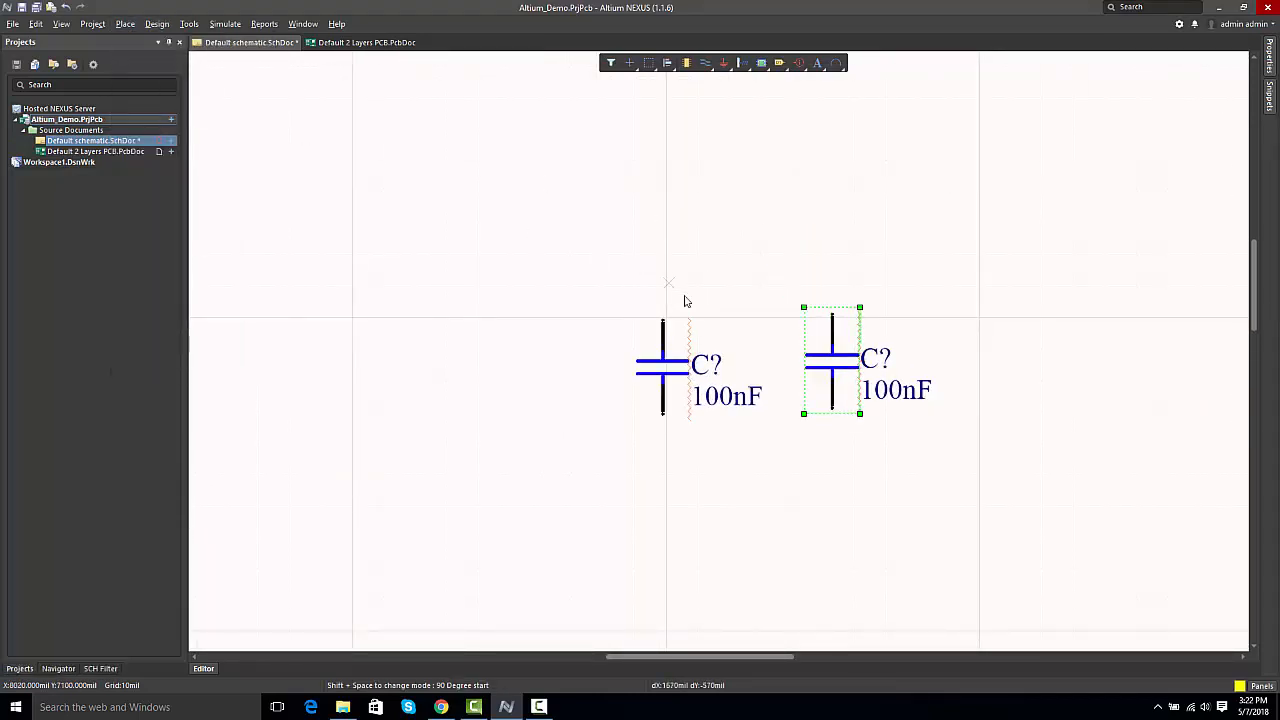
pyautogui.click(662, 317)
pyautogui.click(832, 315)
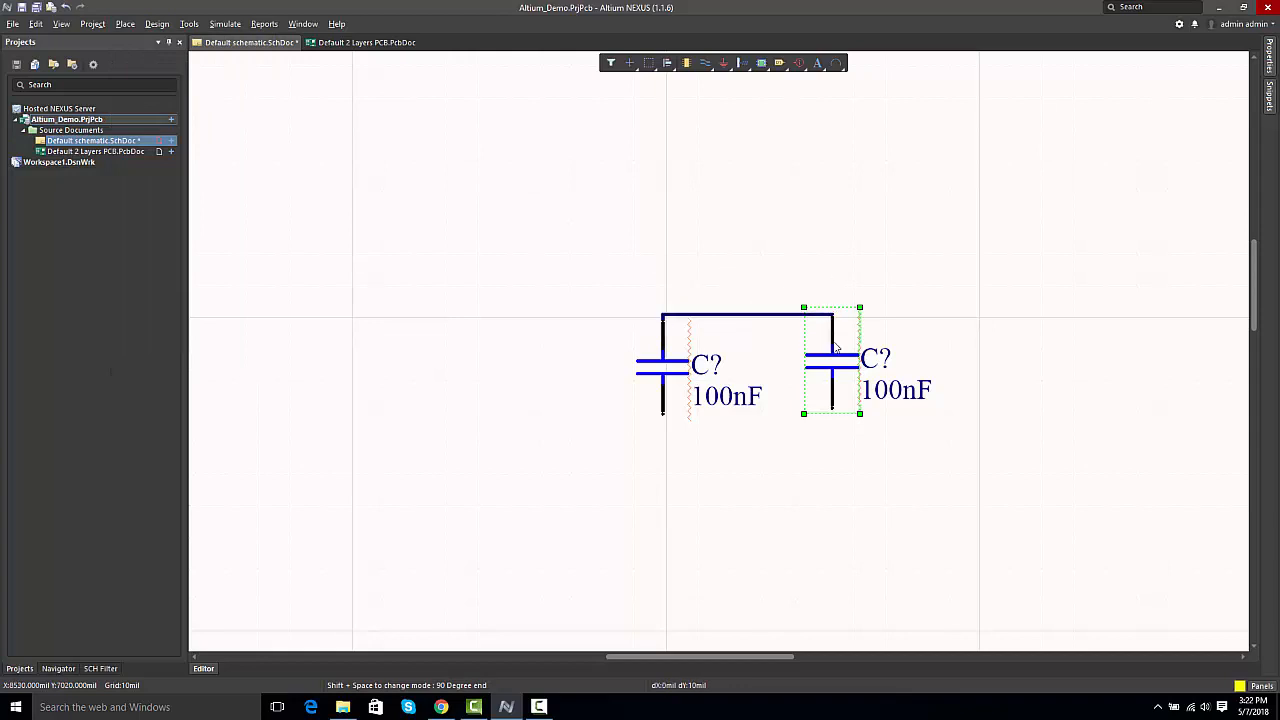
pyautogui.click(662, 427)
pyautogui.click(662, 414)
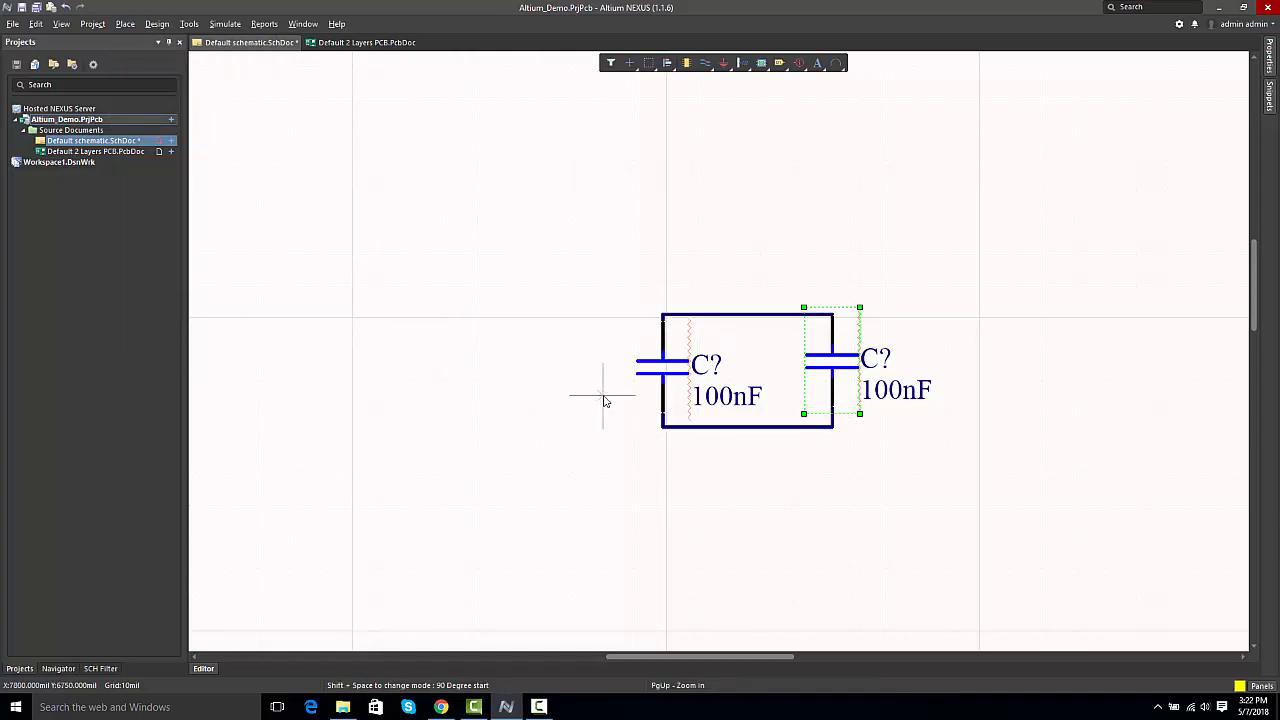
pyautogui.rightClick(603, 397)
# Step: Annotate the schematic quietly to assign designators to both capacitors, and accept the designator changes
pyautogui.click(193, 26)
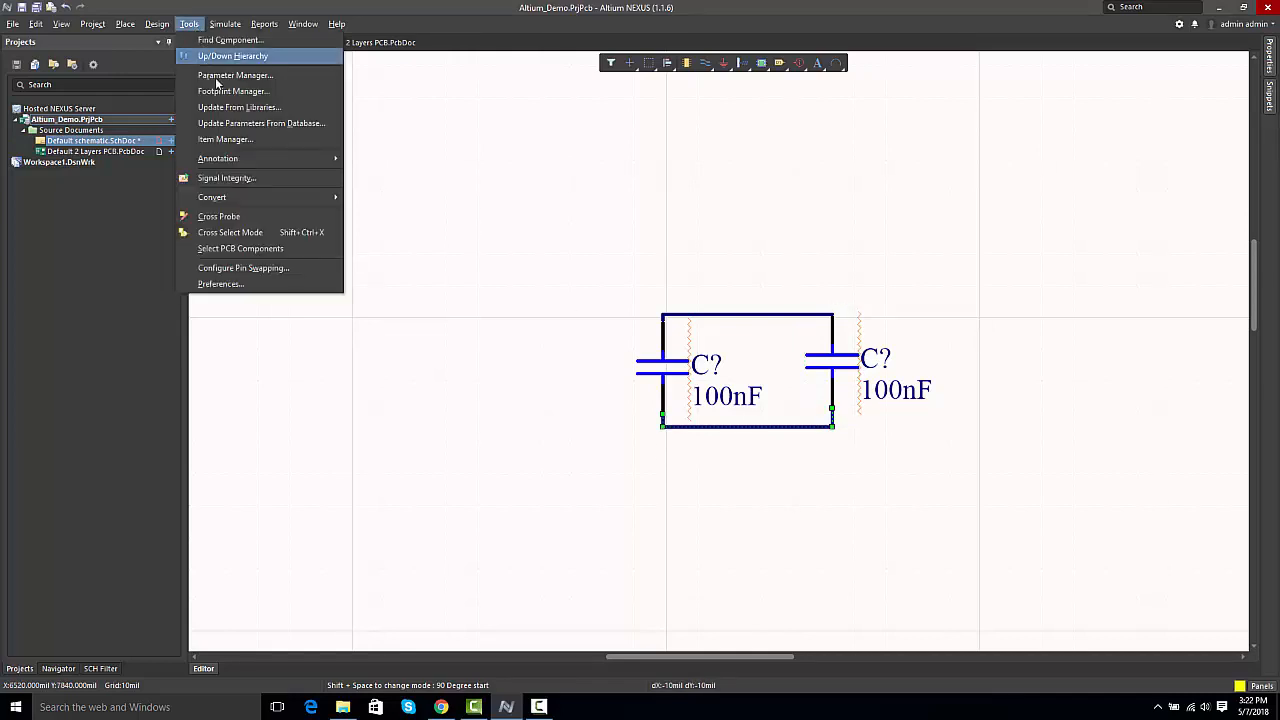
pyautogui.moveTo(297, 158)
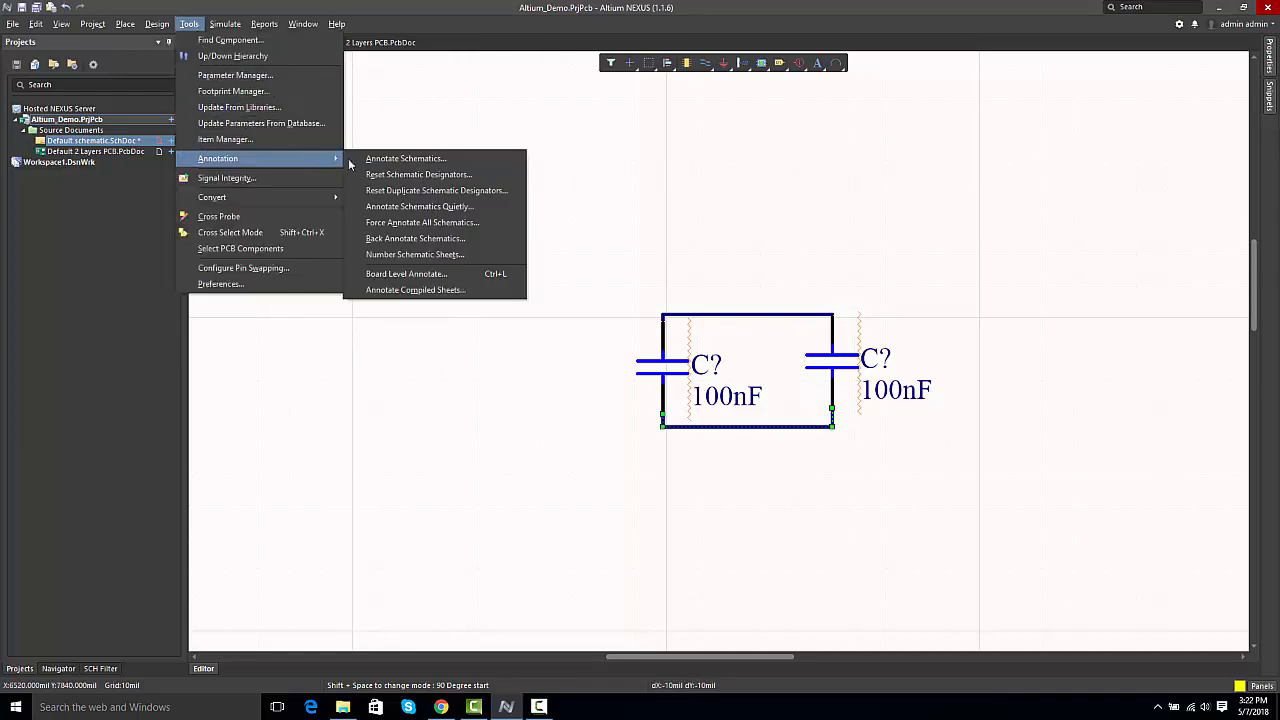
pyautogui.click(420, 206)
pyautogui.click(657, 378)
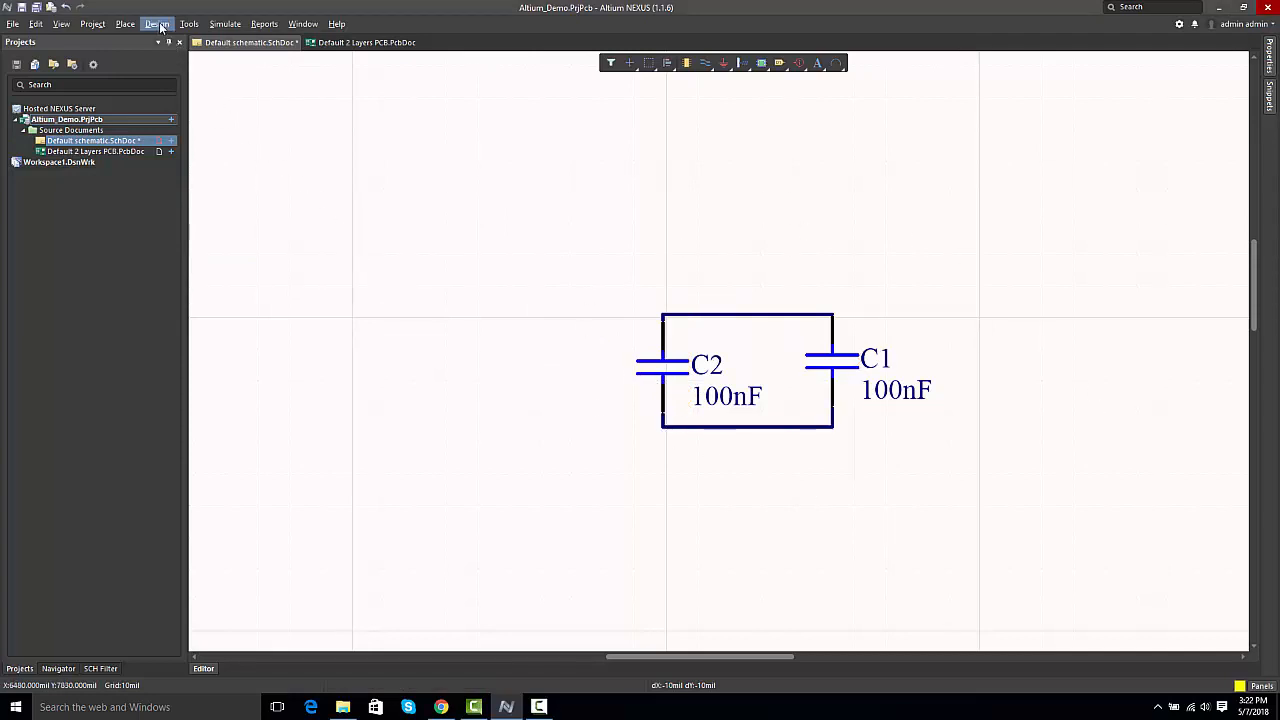
# Step: Update Default 2 Layers PCB.PcbDoc from the schematic, executing all the engineering changes
pyautogui.click(160, 27)
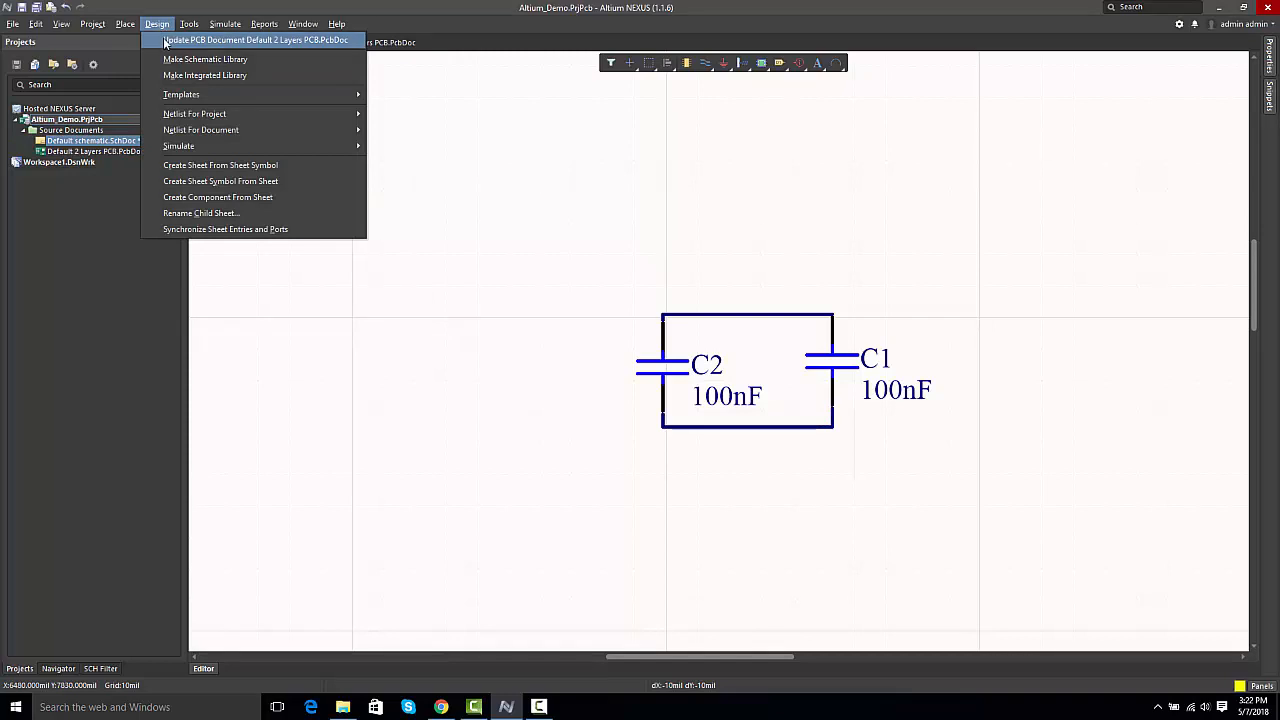
pyautogui.click(165, 42)
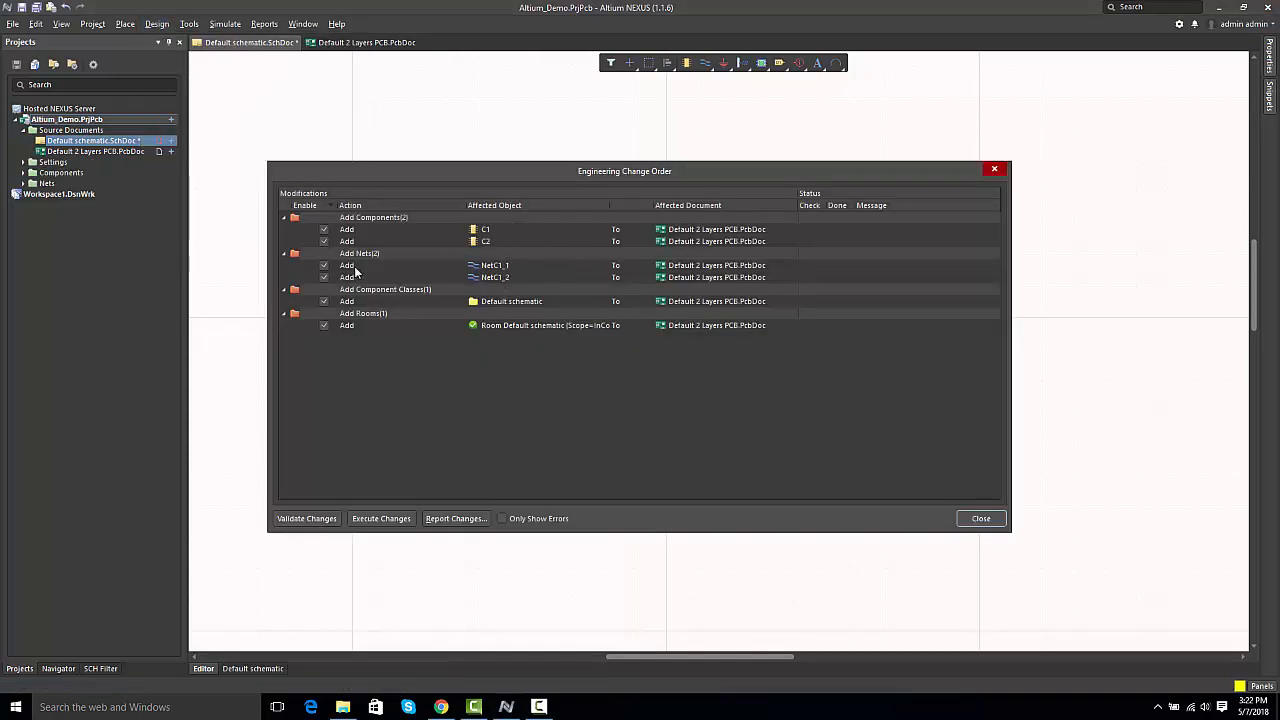
pyautogui.click(394, 519)
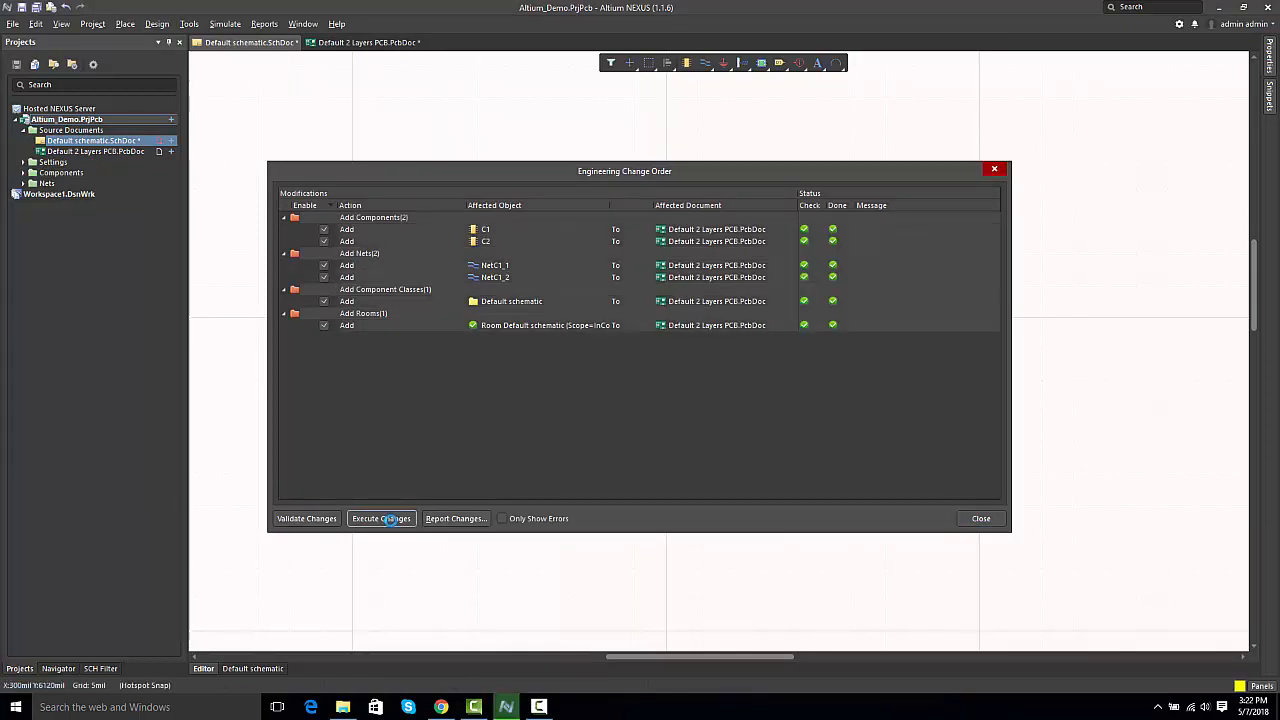
pyautogui.click(975, 519)
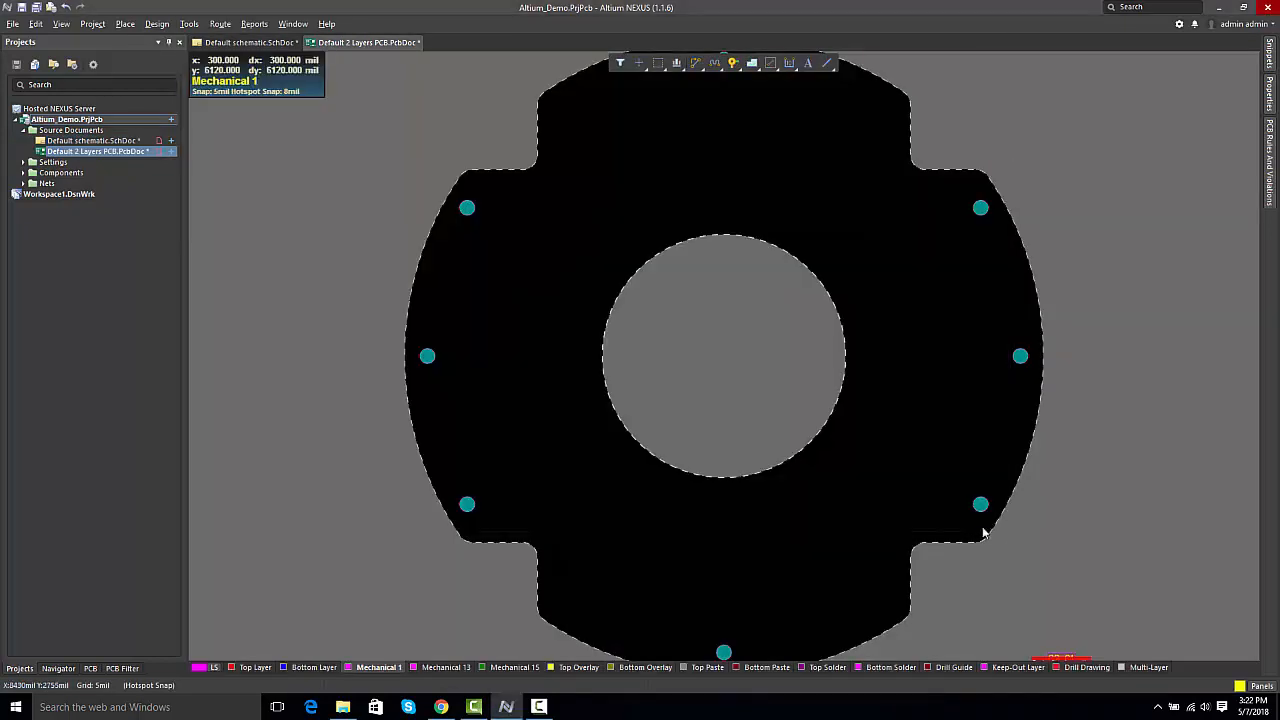
# Step: Move the Default schematic room with its two capacitors onto the board, below and right of the central cutout
pyautogui.moveTo(994, 508); pyautogui.dragTo(981, 456, button='right')
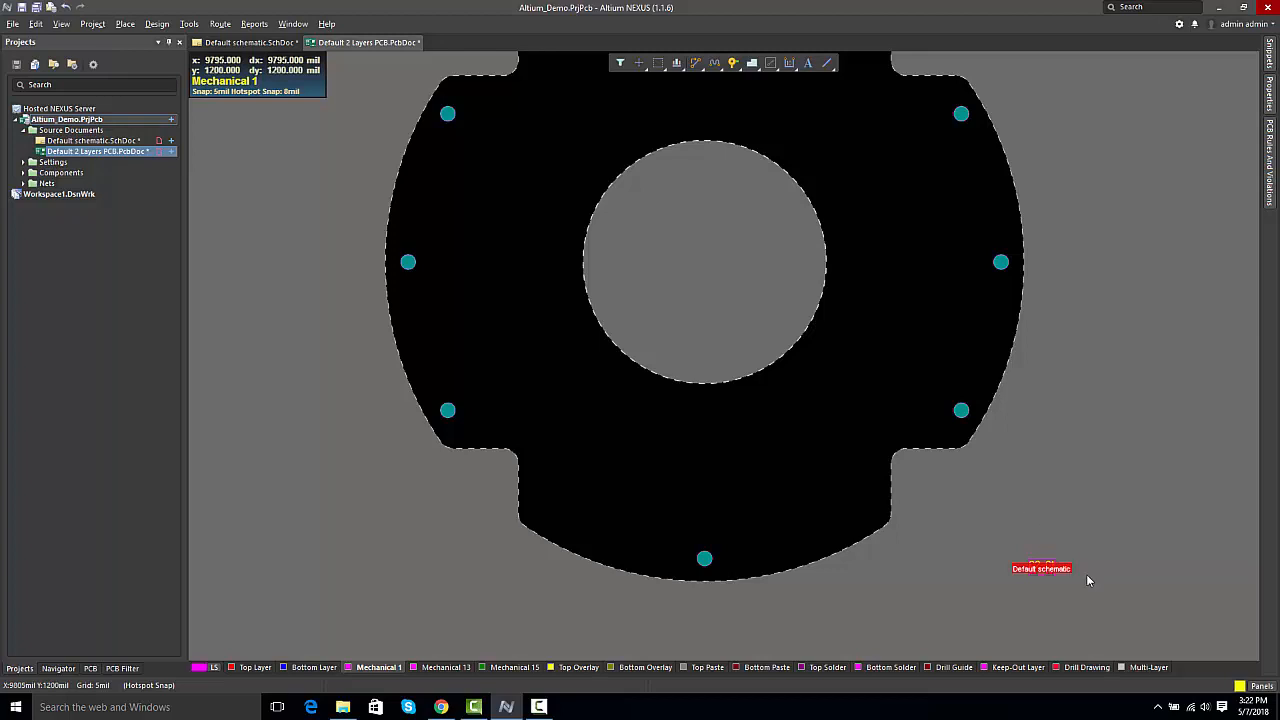
pyautogui.keyDown('ctrl'); pyautogui.scroll(5, 1086, 574); pyautogui.keyUp('ctrl')
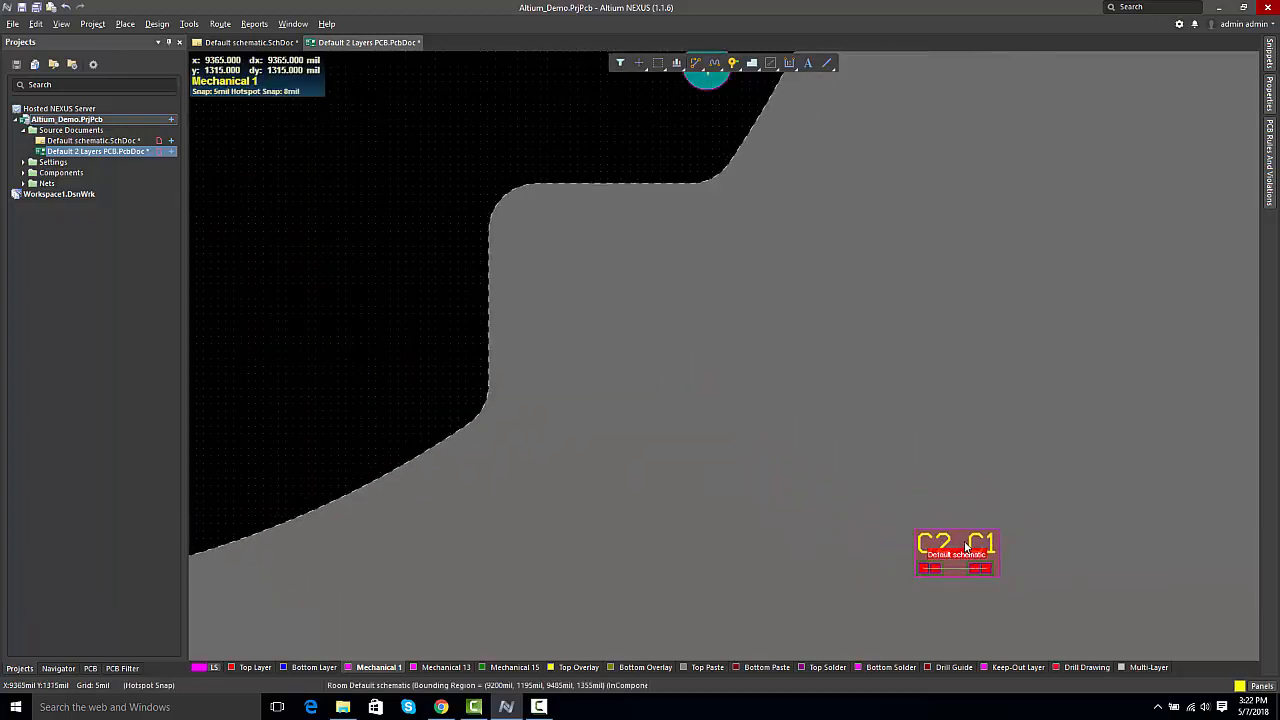
pyautogui.moveTo(964, 553); pyautogui.dragTo(558, 347)
pyautogui.moveTo(440, 315); pyautogui.dragTo(192, 280)
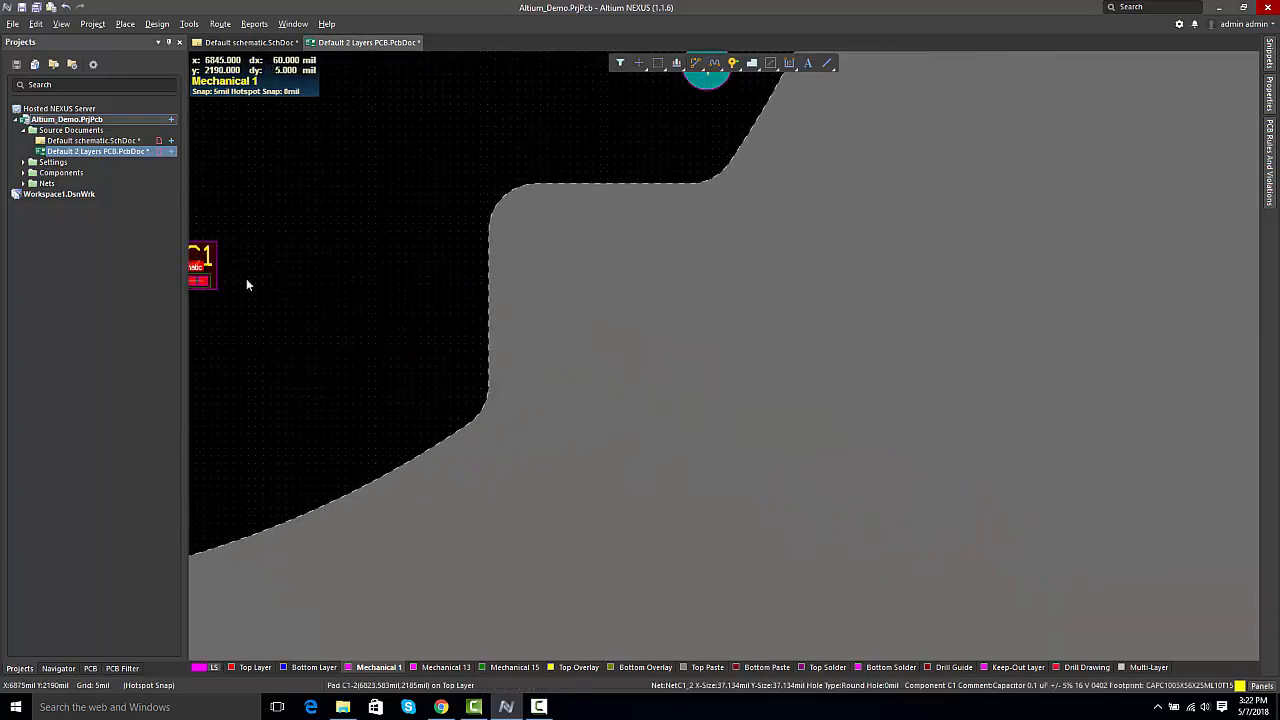
pyautogui.moveTo(260, 281); pyautogui.dragTo(848, 443, button='right')
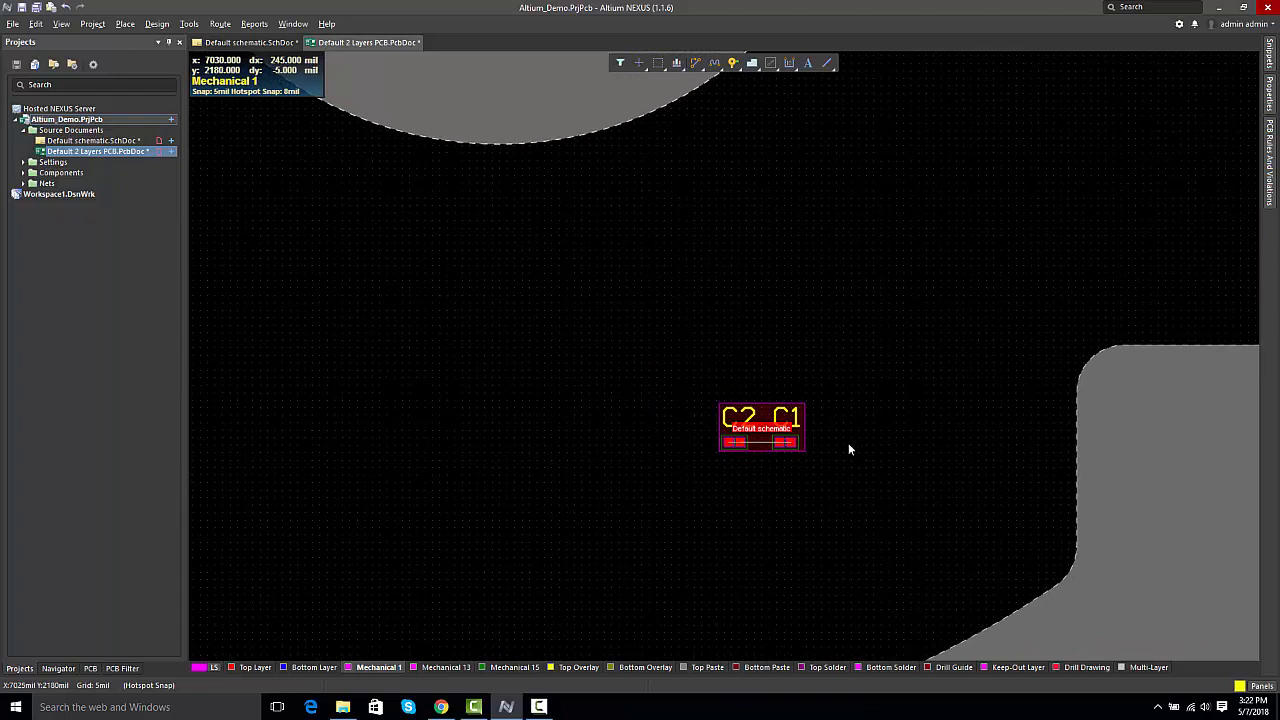
# Step: Enlarge the Default schematic room by moving its upper-right corner to about X 7230 mil, Y 2630 mil
pyautogui.click(766, 423)
pyautogui.moveTo(805, 401); pyautogui.dragTo(912, 307)
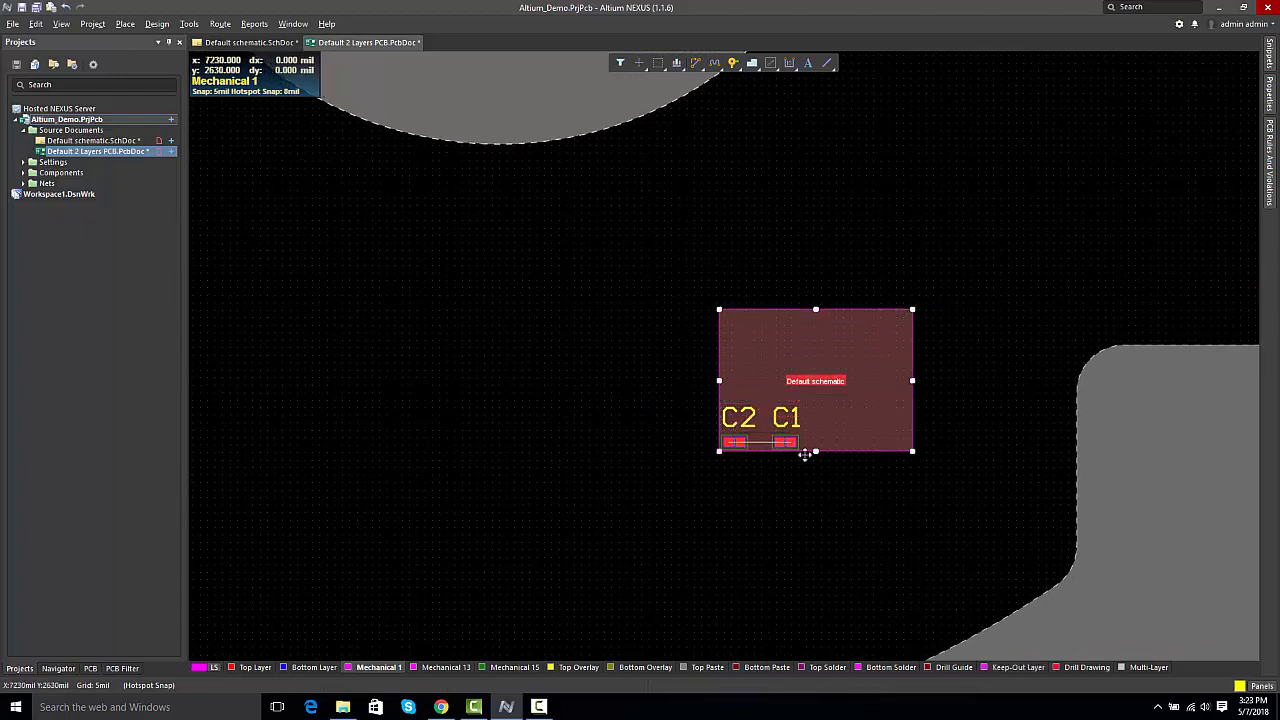
pyautogui.click(777, 479)
# Step: Spread capacitors C1 and C2 apart inside the enlarged room and rotate each one 90 degrees to stand vertically
pyautogui.keyDown('ctrl'); pyautogui.scroll(2, 794, 447); pyautogui.keyUp('ctrl')
pyautogui.moveTo(794, 447); pyautogui.dragTo(902, 352)
pyautogui.press('space')
pyautogui.moveTo(700, 437); pyautogui.dragTo(757, 352)
pyautogui.press('space')
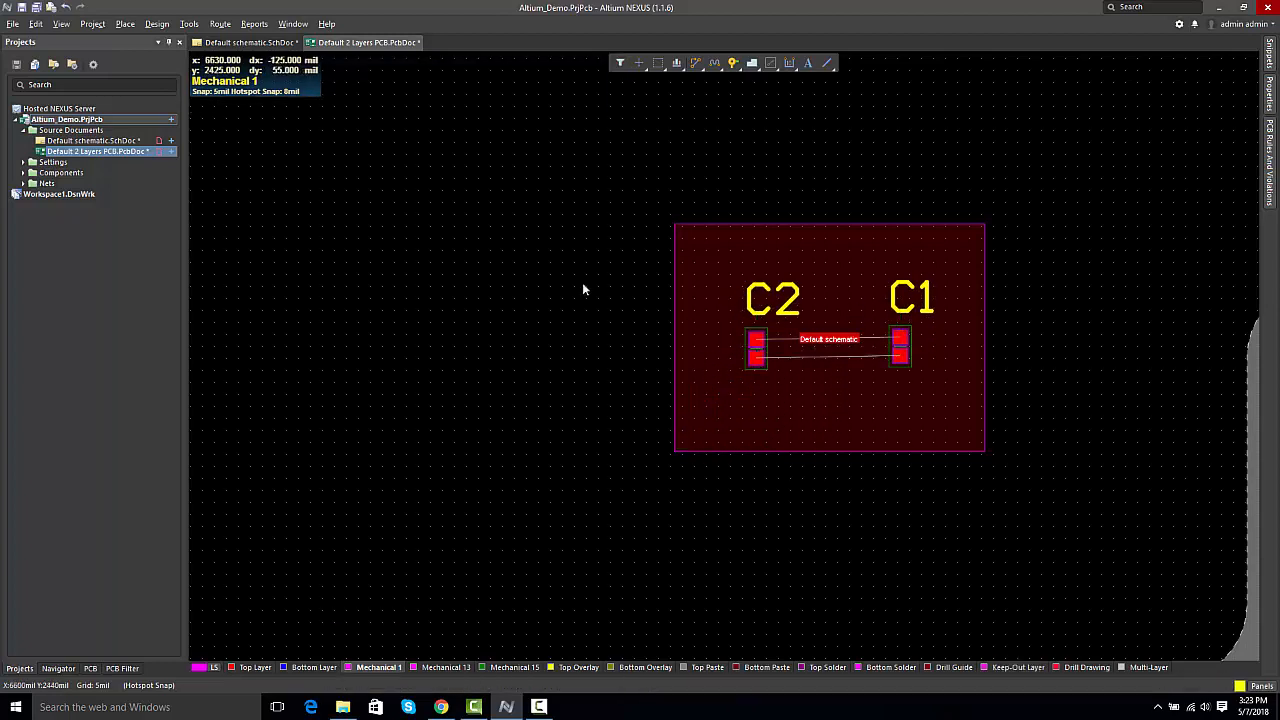
# Step: Route Top Layer tracks between C2 and C1, joining the lower pads and the upper pads
pyautogui.click(220, 24)
pyautogui.click(261, 56)
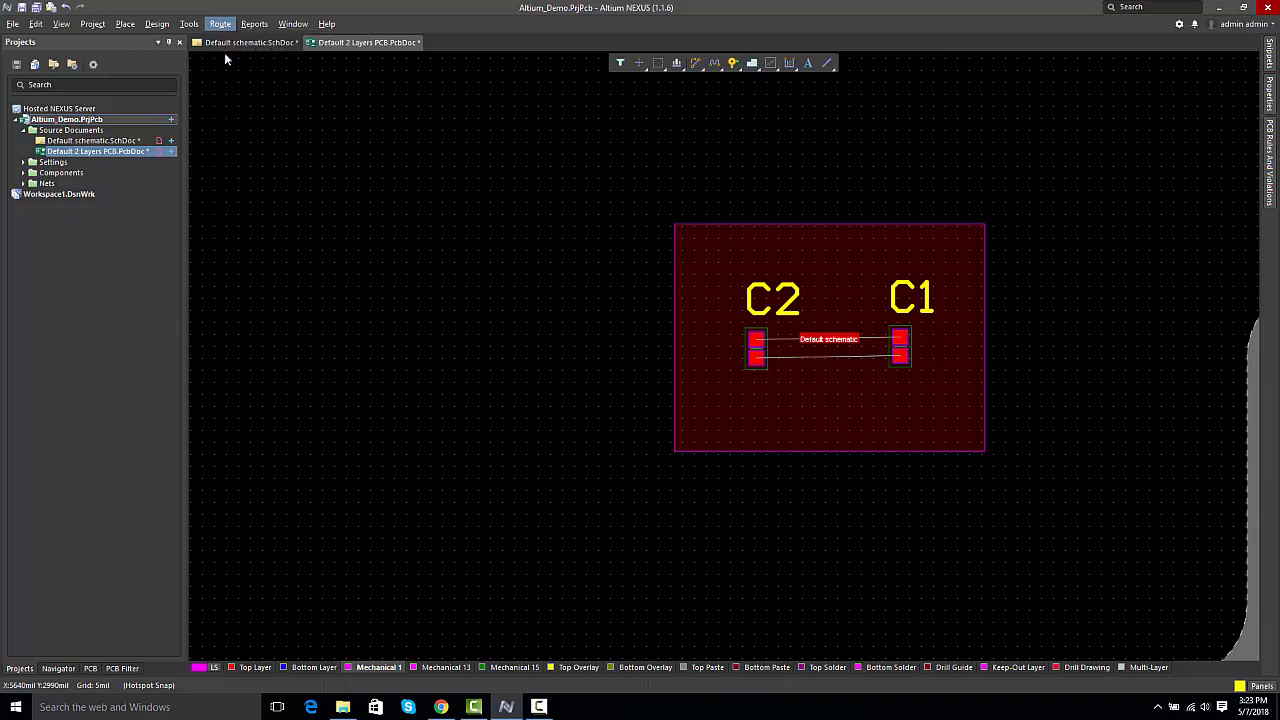
pyautogui.keyDown('ctrl'); pyautogui.scroll(2, 755, 352); pyautogui.keyUp('ctrl')
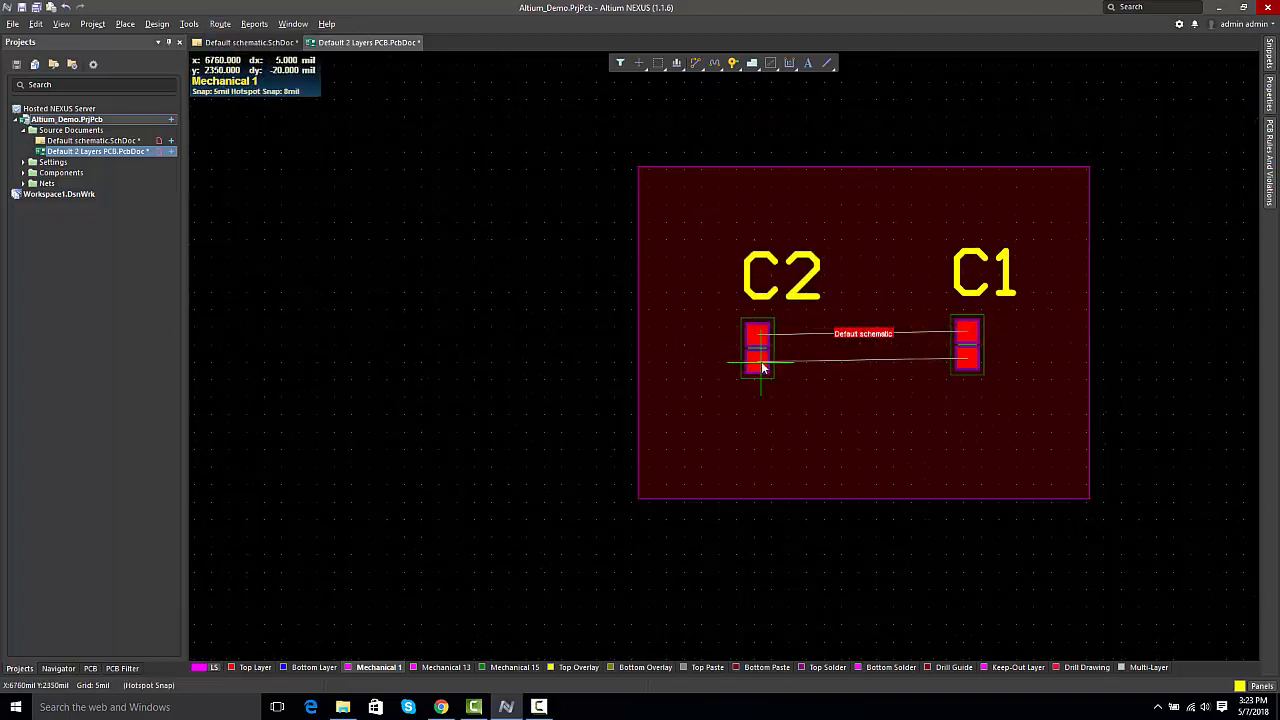
pyautogui.keyDown('ctrl'); pyautogui.click(780, 361); pyautogui.keyUp('ctrl')
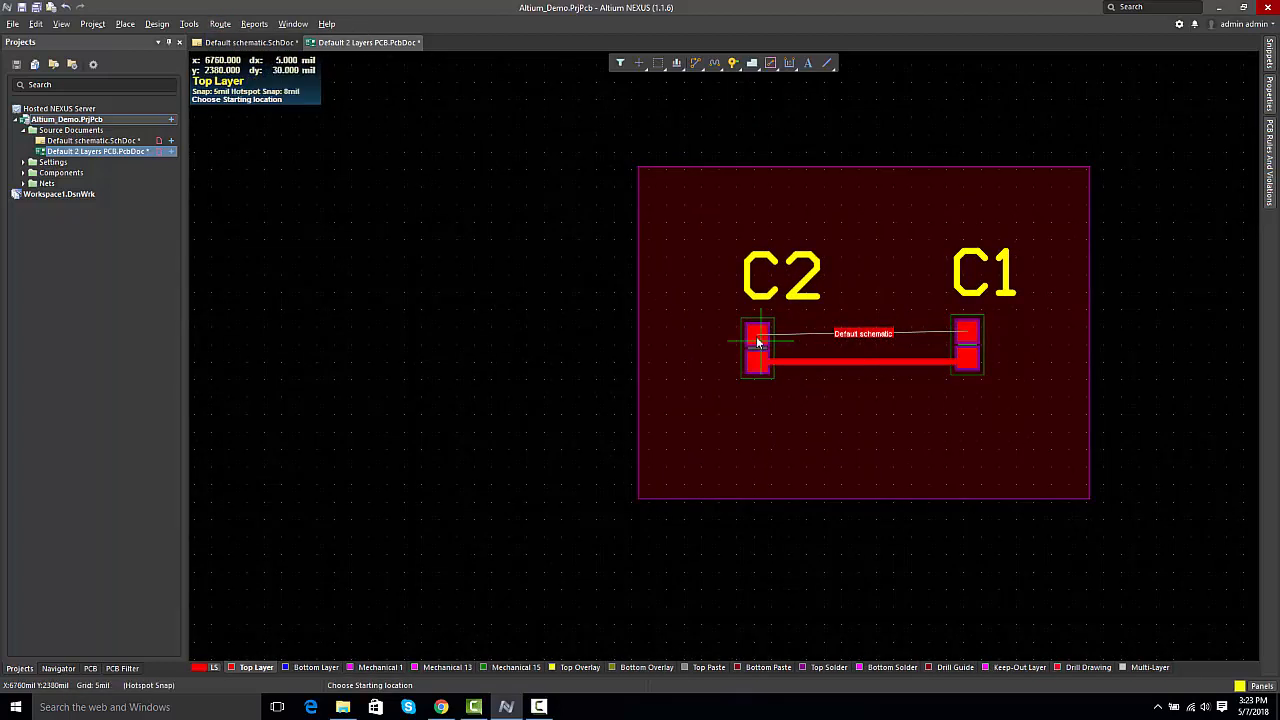
pyautogui.keyDown('ctrl'); pyautogui.click(794, 335); pyautogui.keyUp('ctrl')
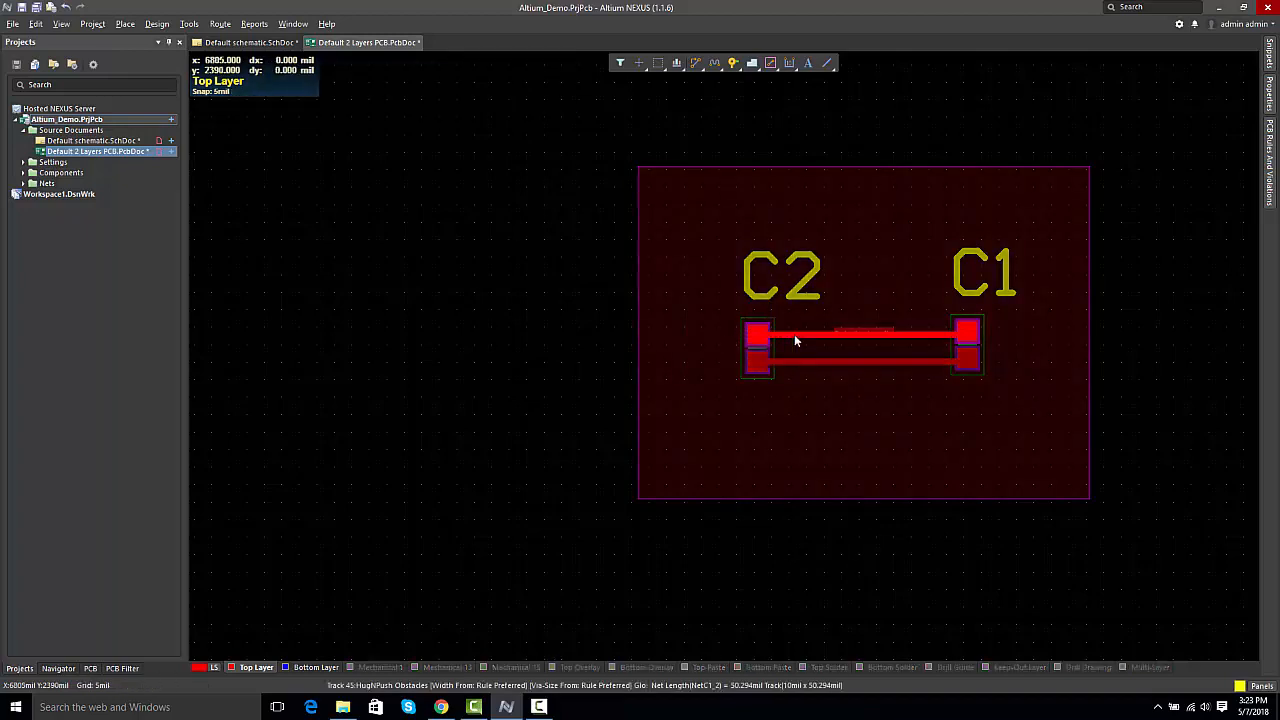
pyautogui.rightClick(582, 345)
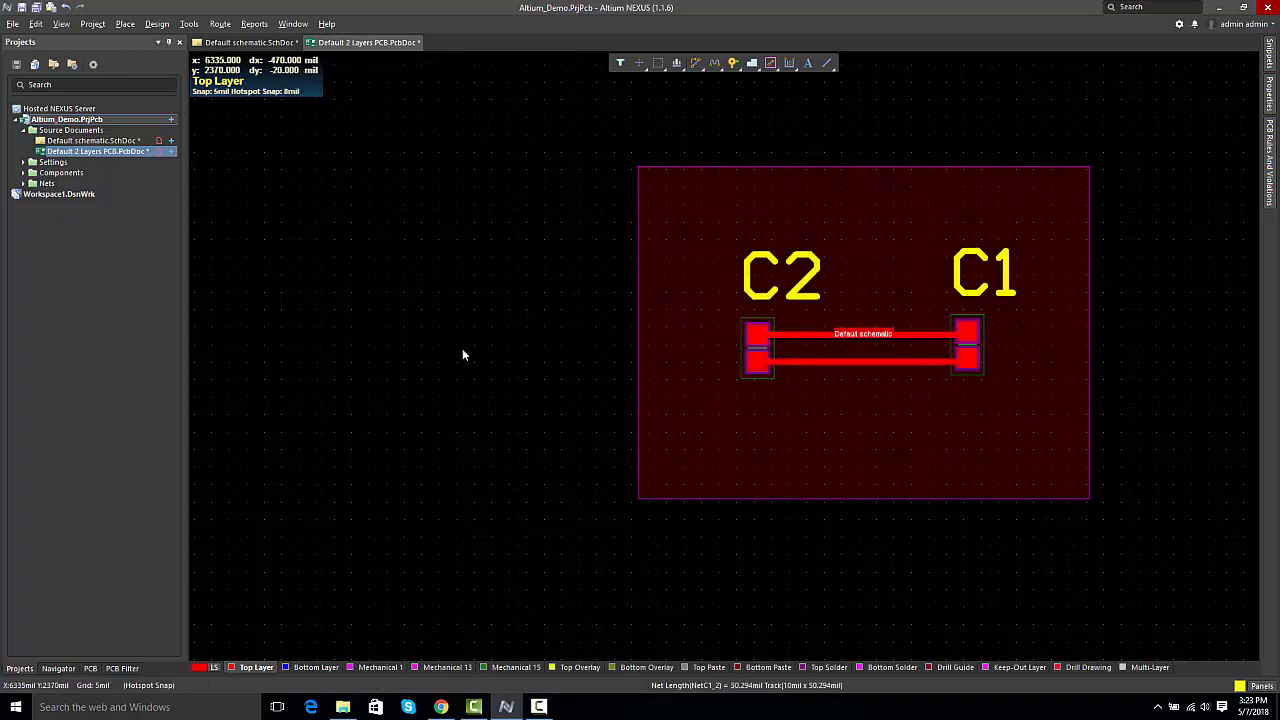
# Step: Examine the outputs defined in OUT-0005-2.OutJob, OUT-0004-2.OutJob and OUT-0000-2.OutJob, and return to the PCB document
pyautogui.moveTo(511, 406); pyautogui.dragTo(391, 391, button='right')
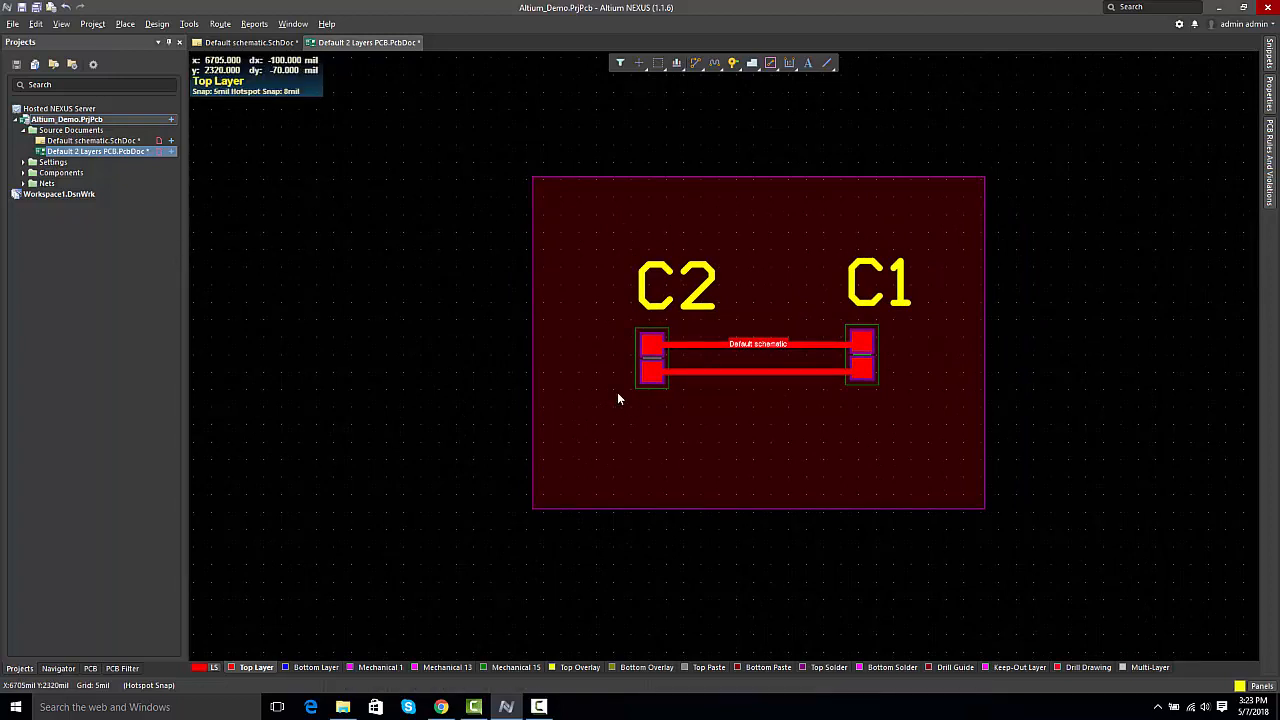
pyautogui.click(23, 162)
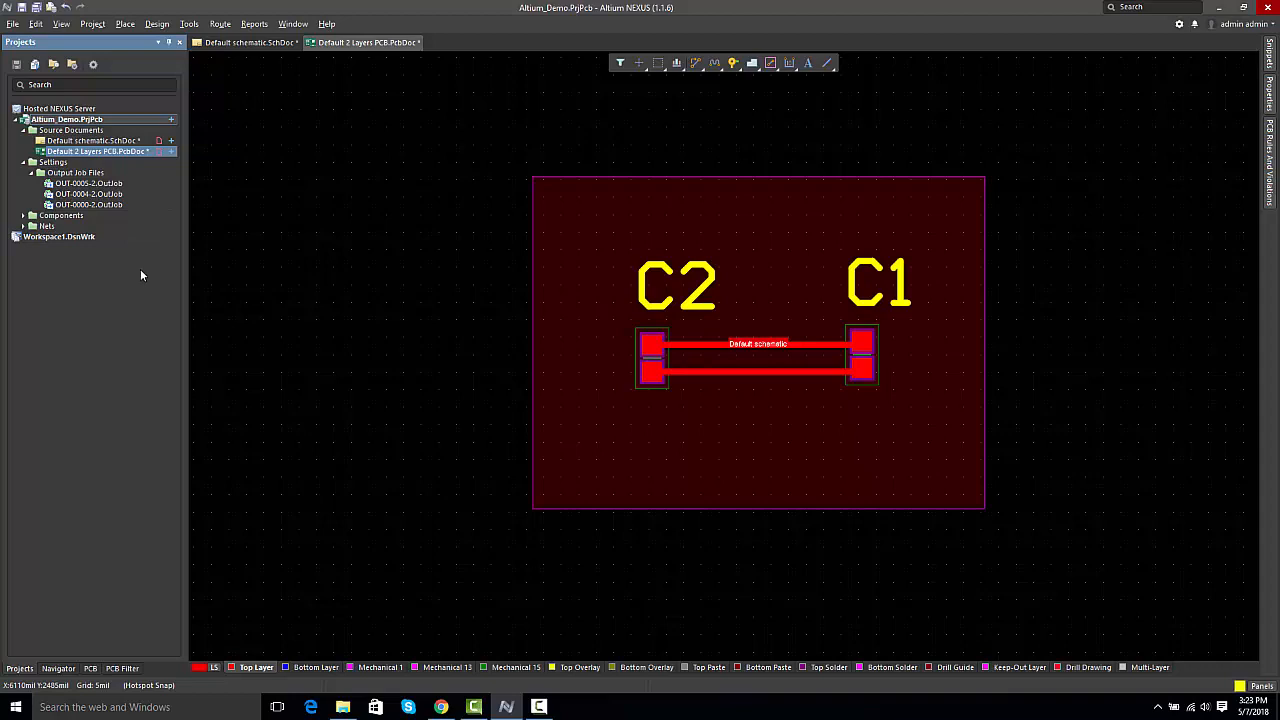
pyautogui.doubleClick(100, 184)
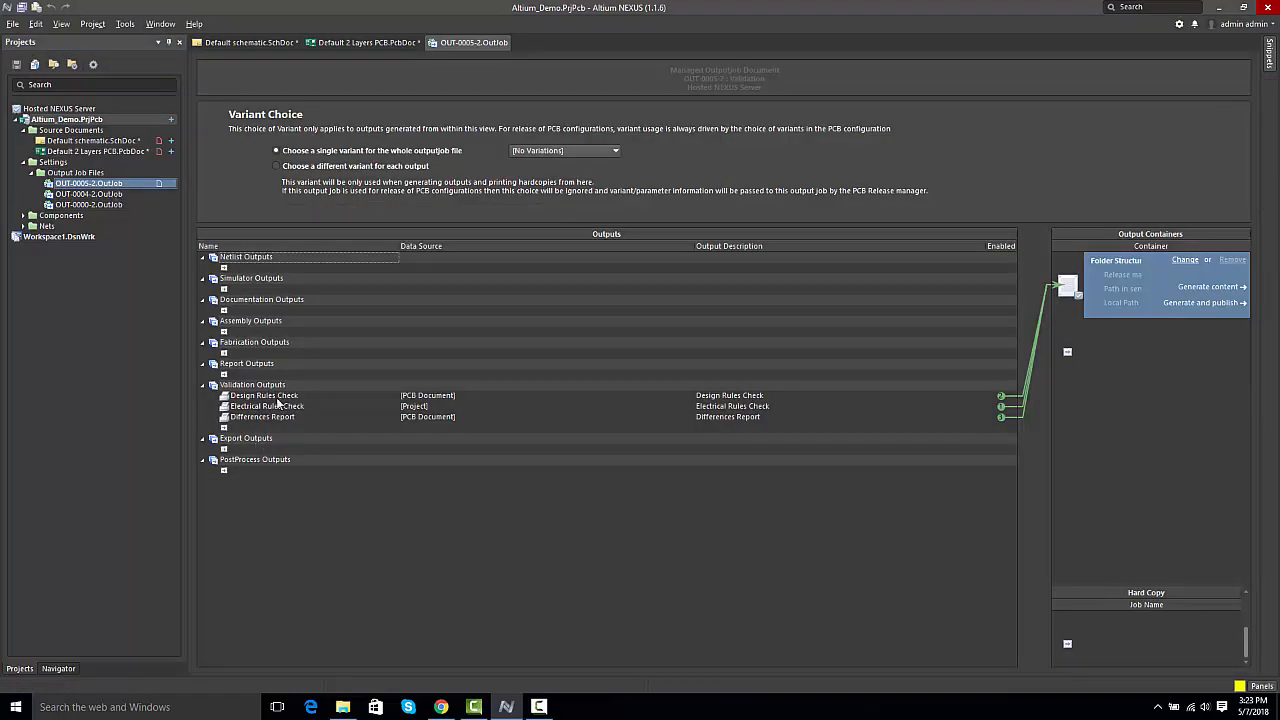
pyautogui.doubleClick(80, 195)
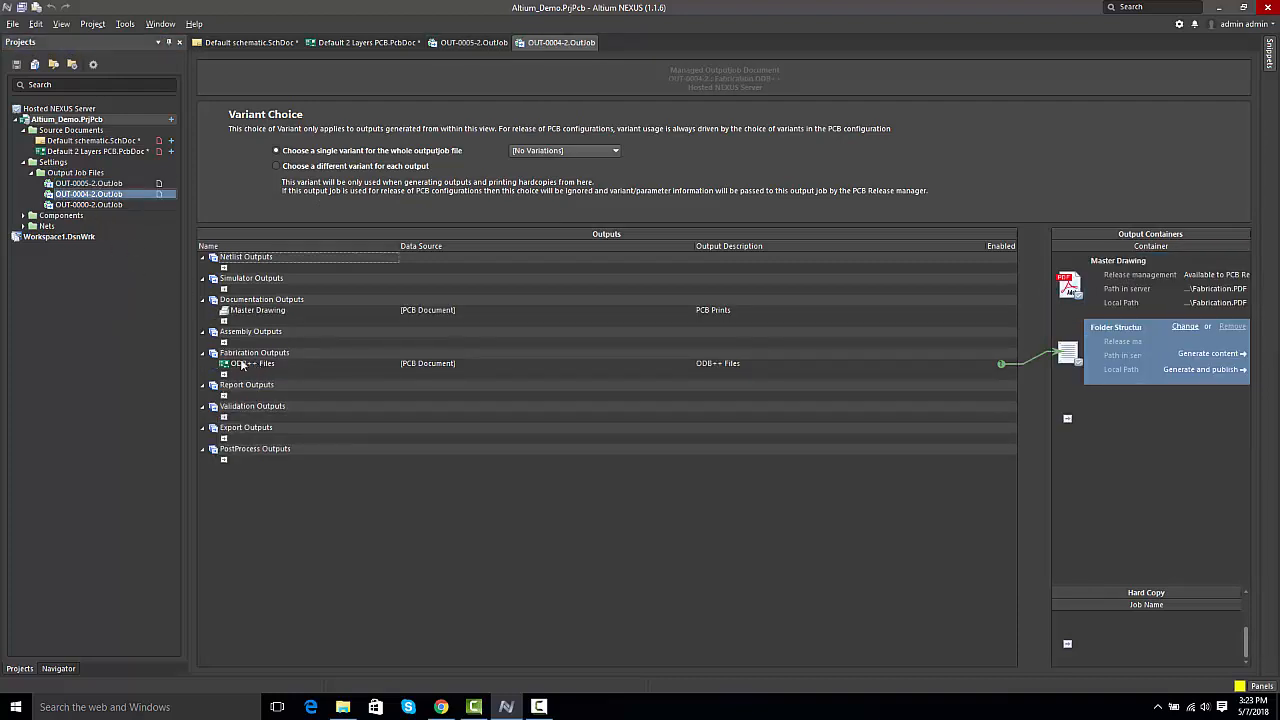
pyautogui.doubleClick(100, 205)
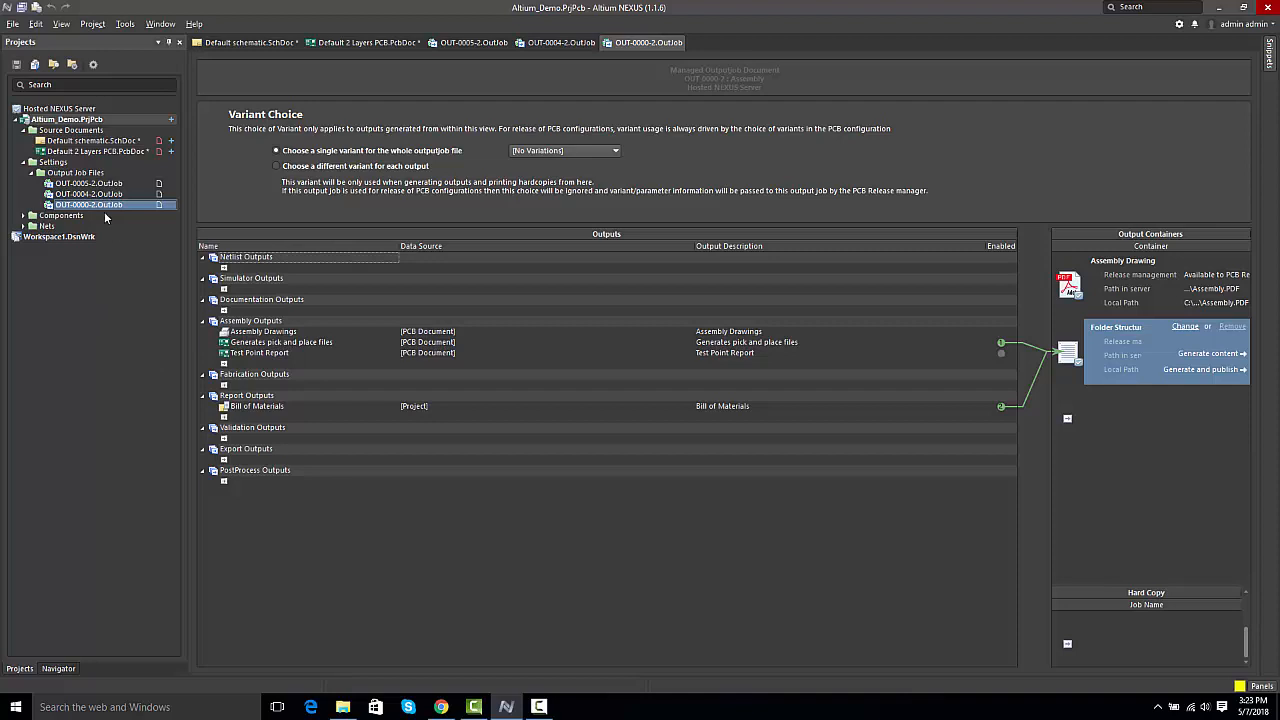
pyautogui.click(393, 45)
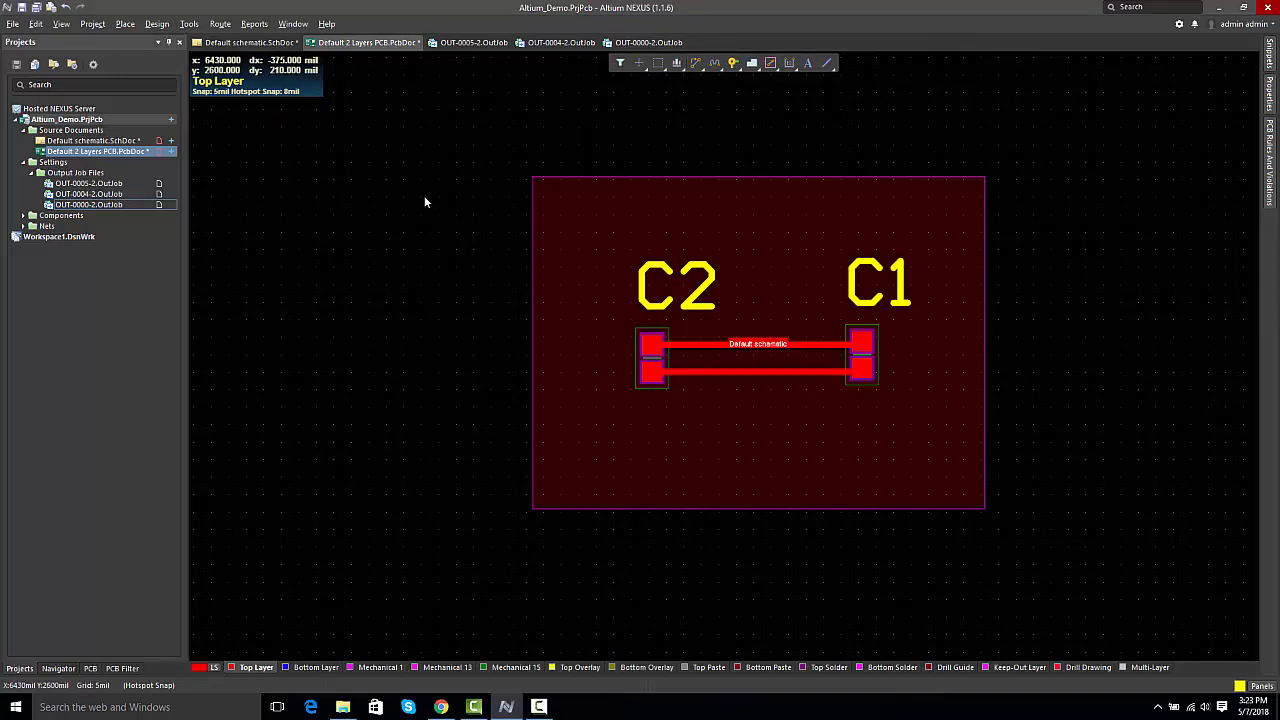
# Step: Save the managed project Altium_Demo including its unsaved files, and commit it to version control with the comment "Original project"
pyautogui.rightClick(116, 121)
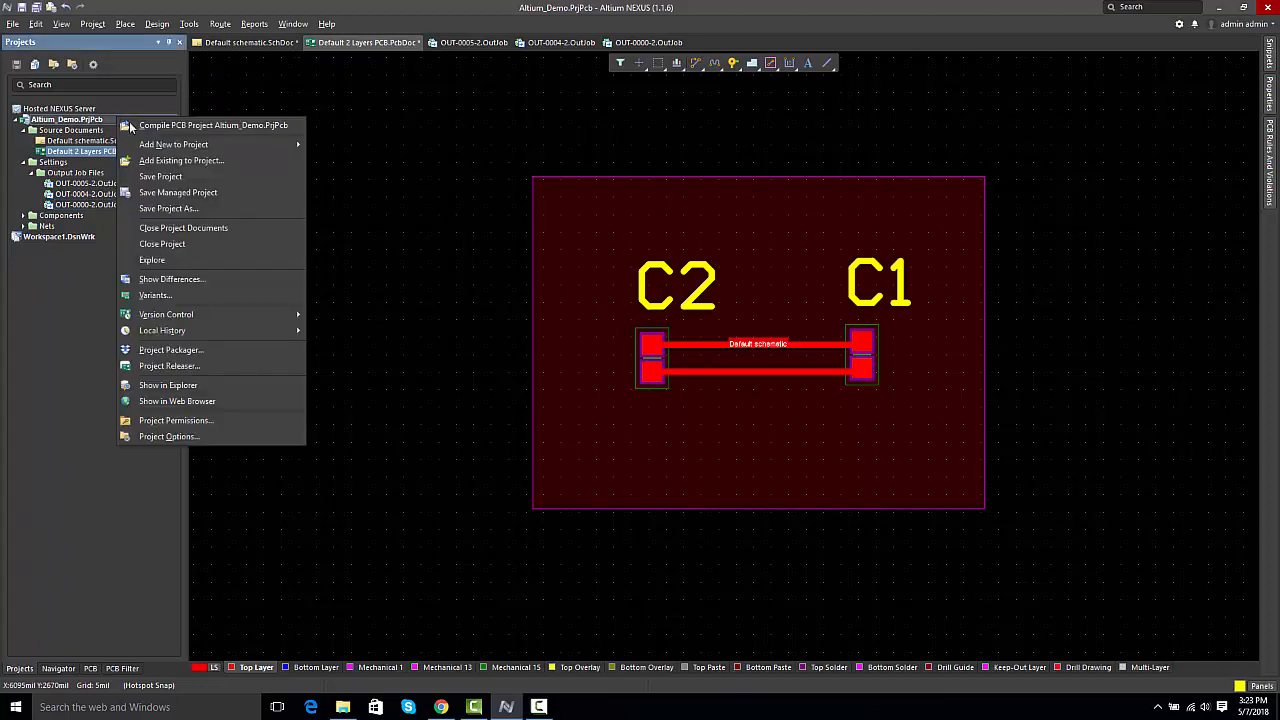
pyautogui.click(146, 196)
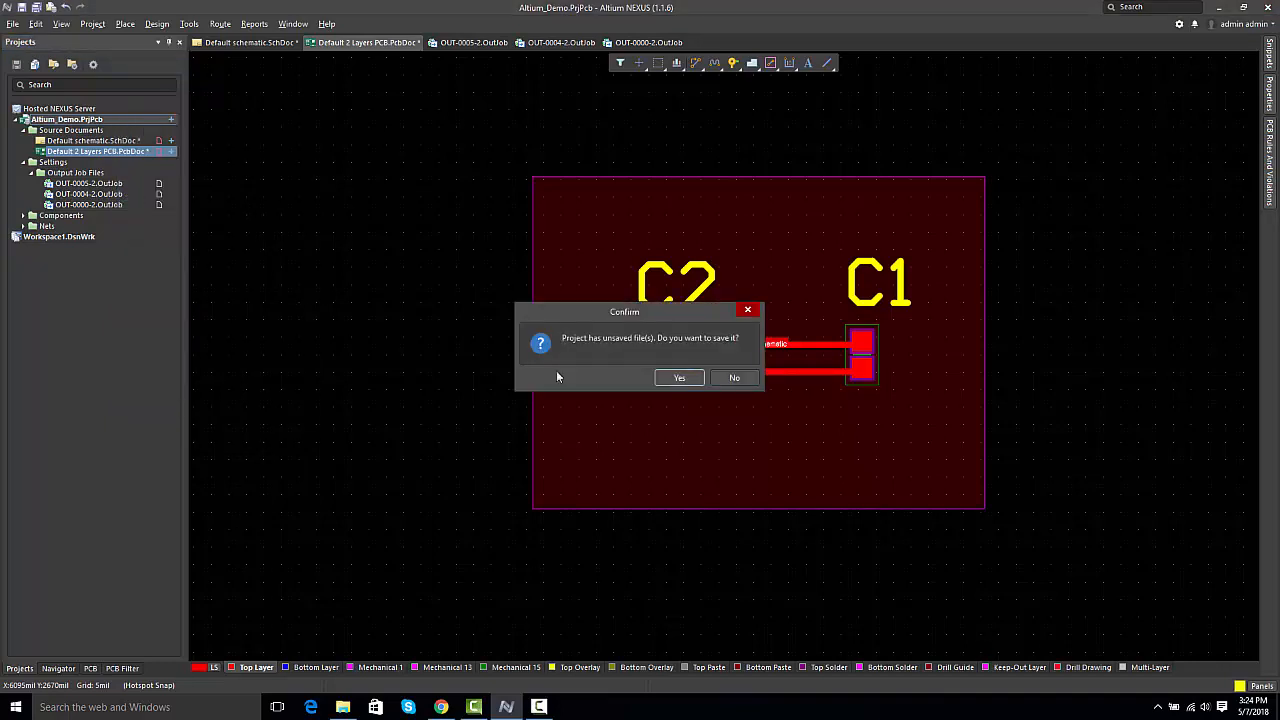
pyautogui.click(662, 379)
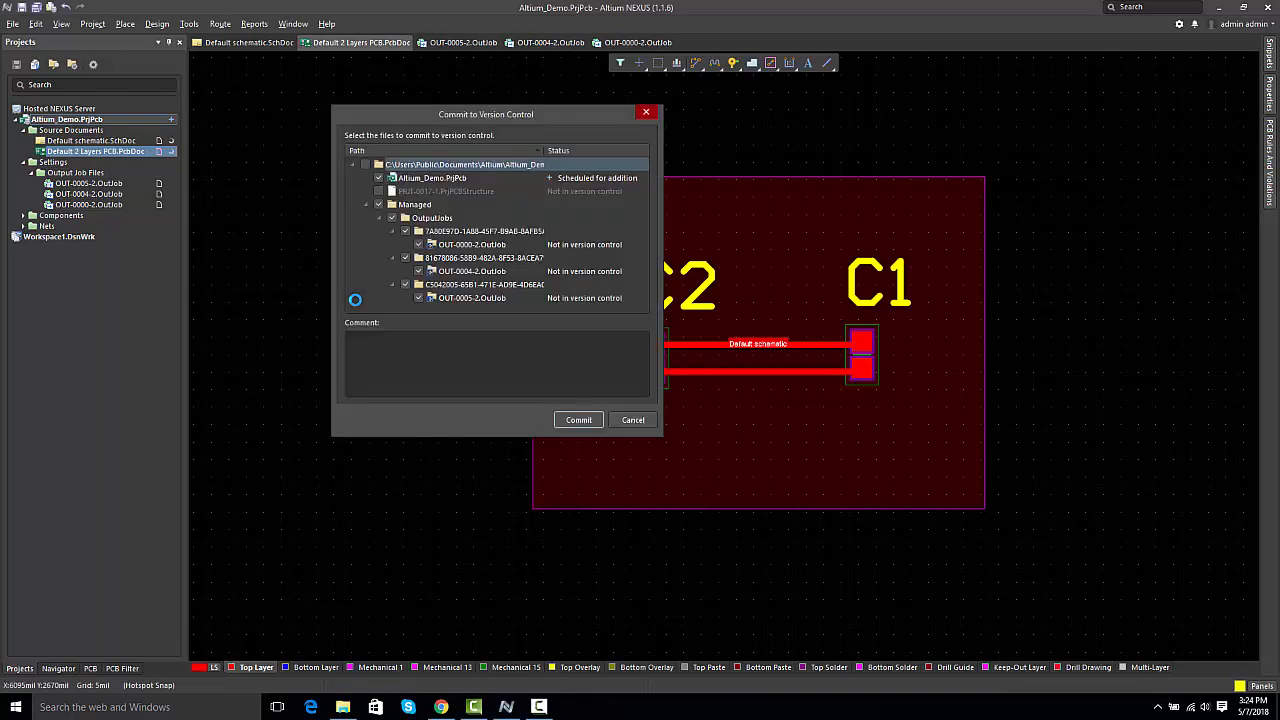
pyautogui.click(388, 352)
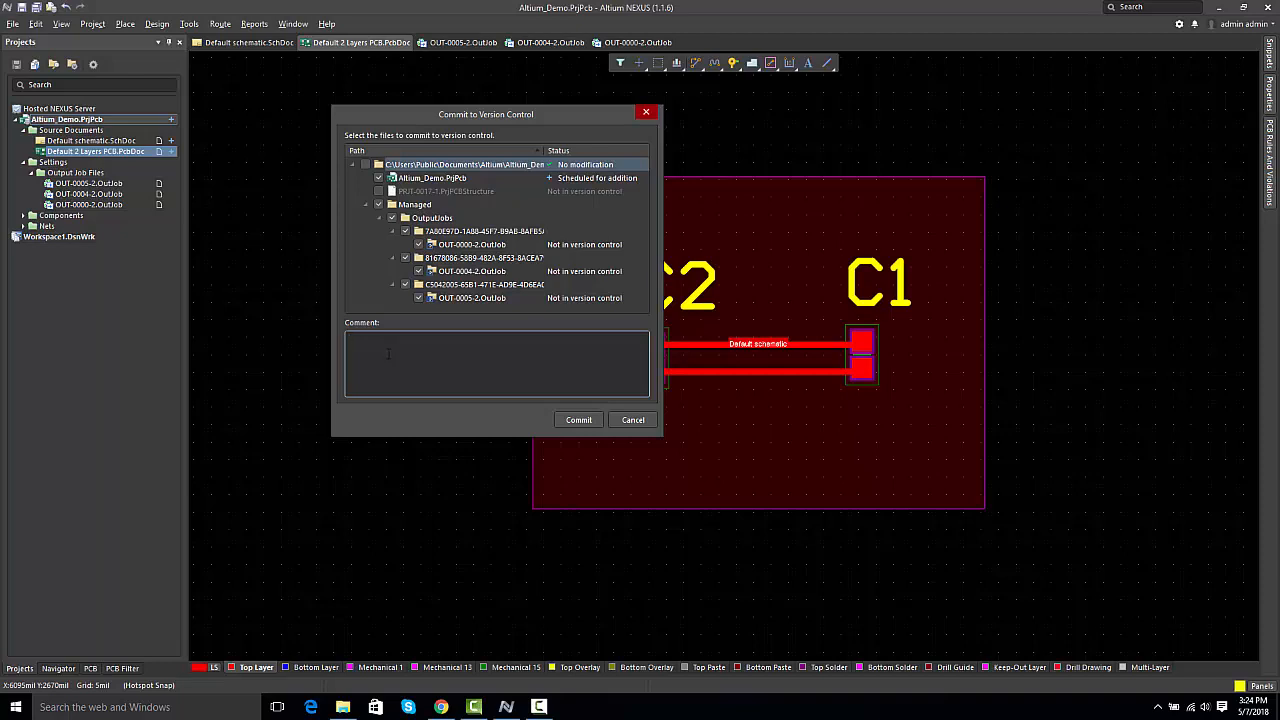
pyautogui.write('Original project')
pyautogui.click(582, 421)
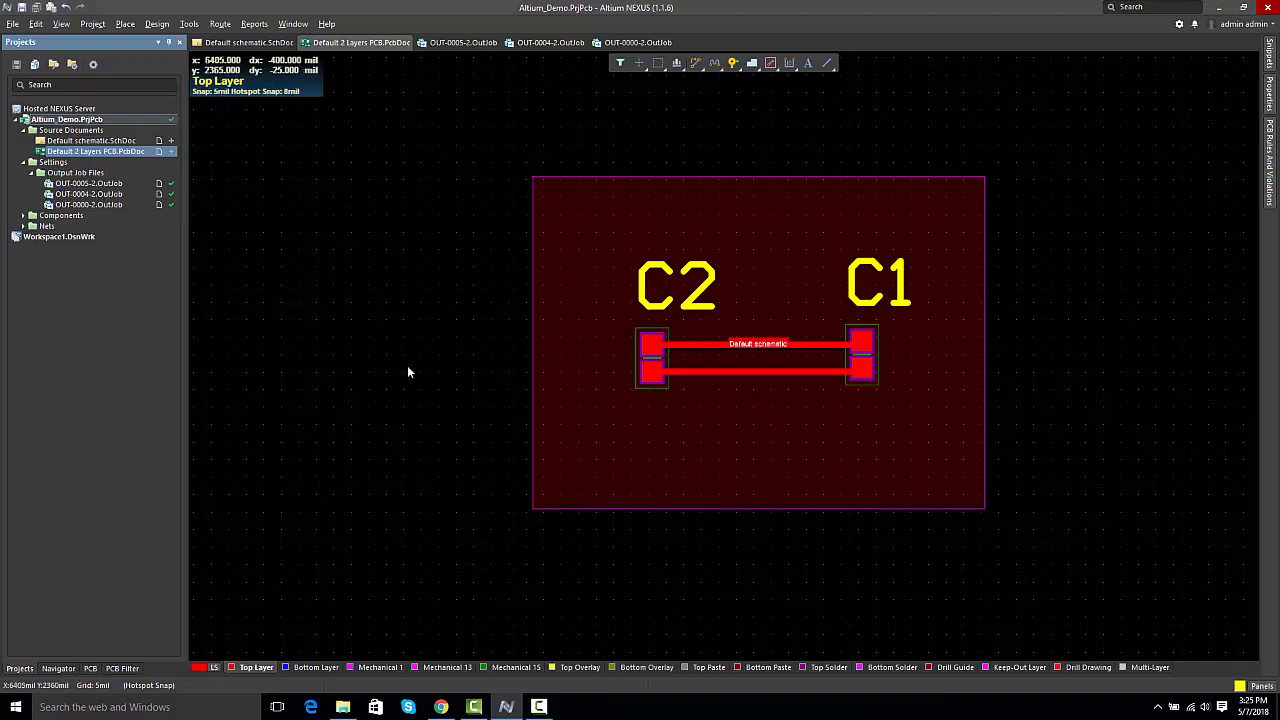
# Step: Set up the Altium_Demo release with OUT-0005-2 for source, OUT-0004-2 for fabrication and OUT-0000-2 for assembly data, including fabrication and assembly
pyautogui.rightClick(59, 122)
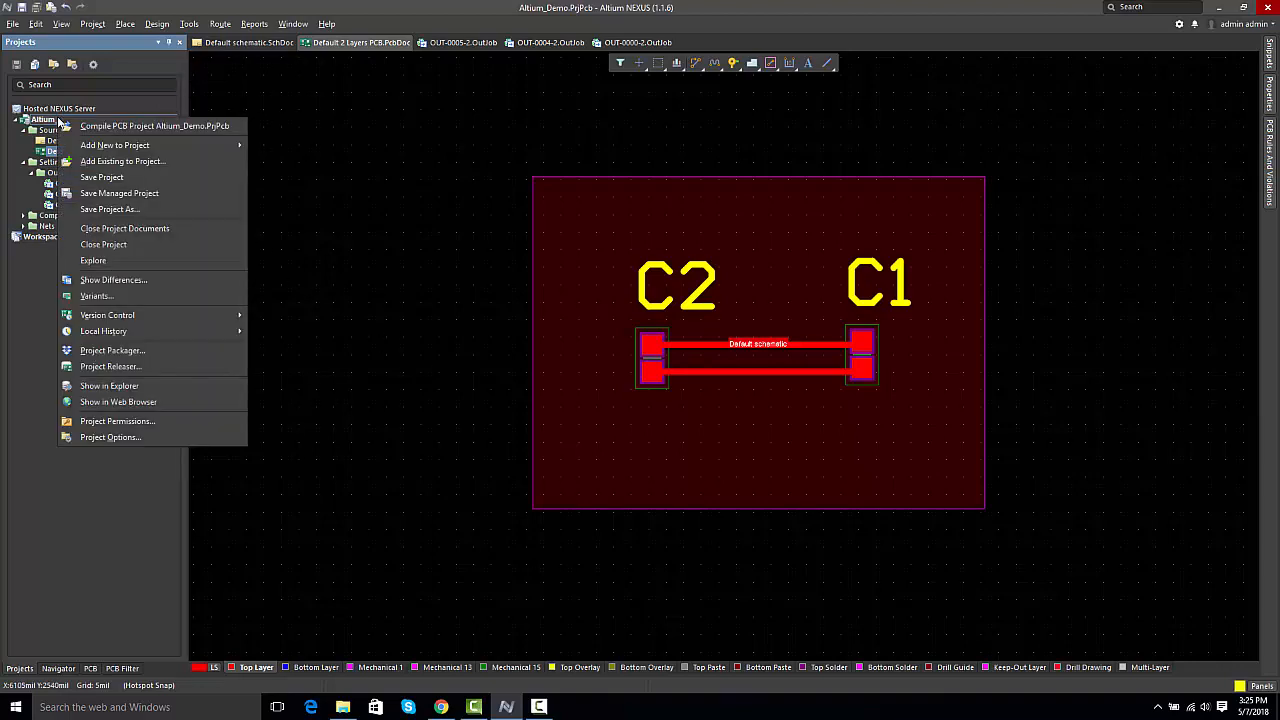
pyautogui.click(90, 366)
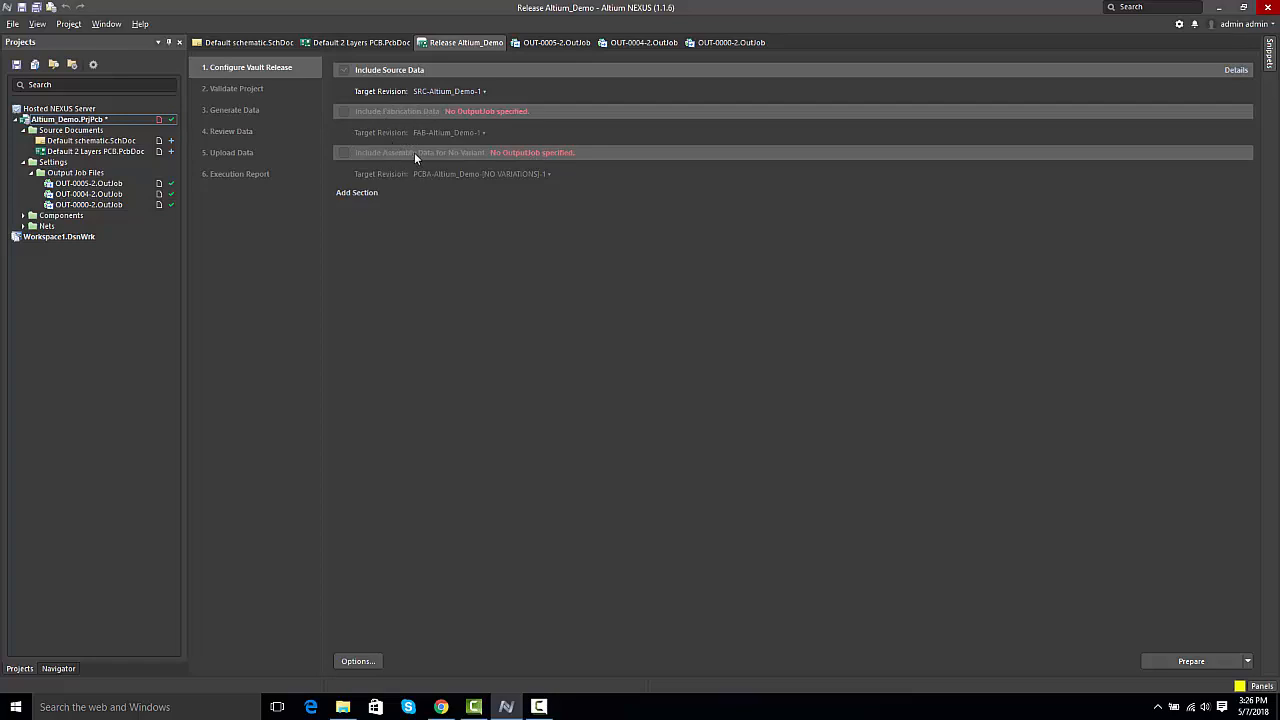
pyautogui.click(374, 662)
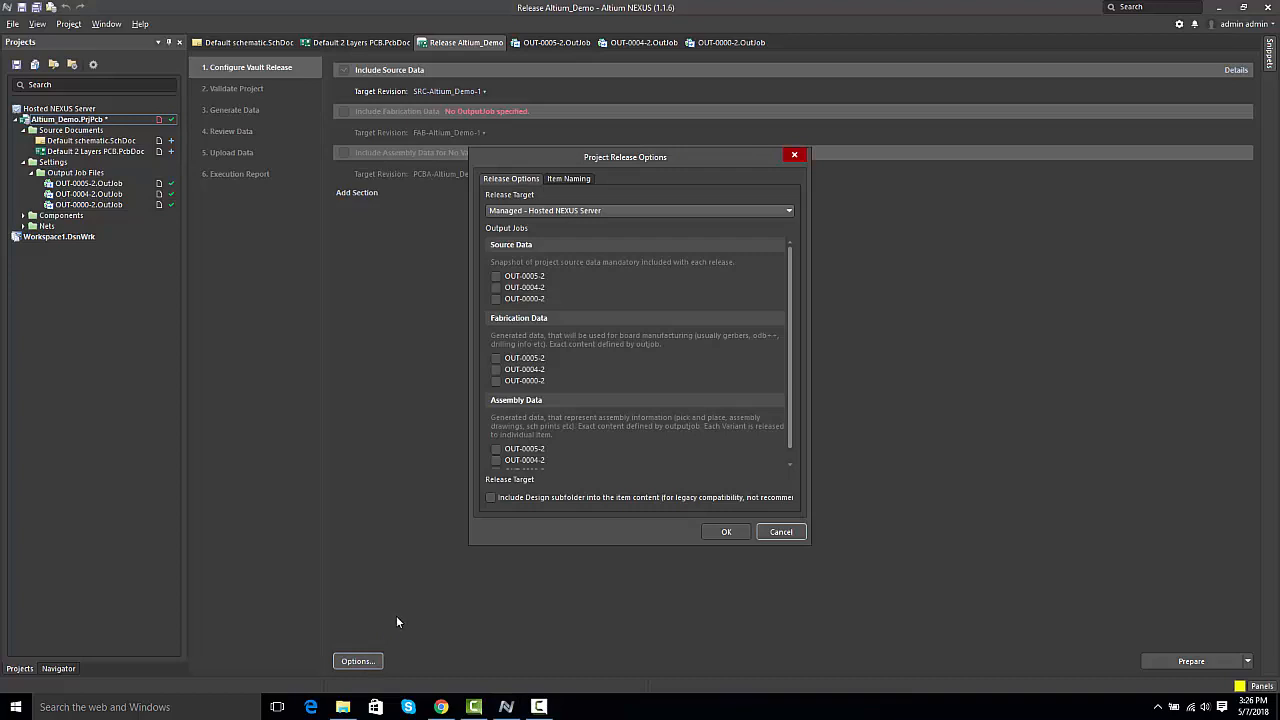
pyautogui.click(496, 276)
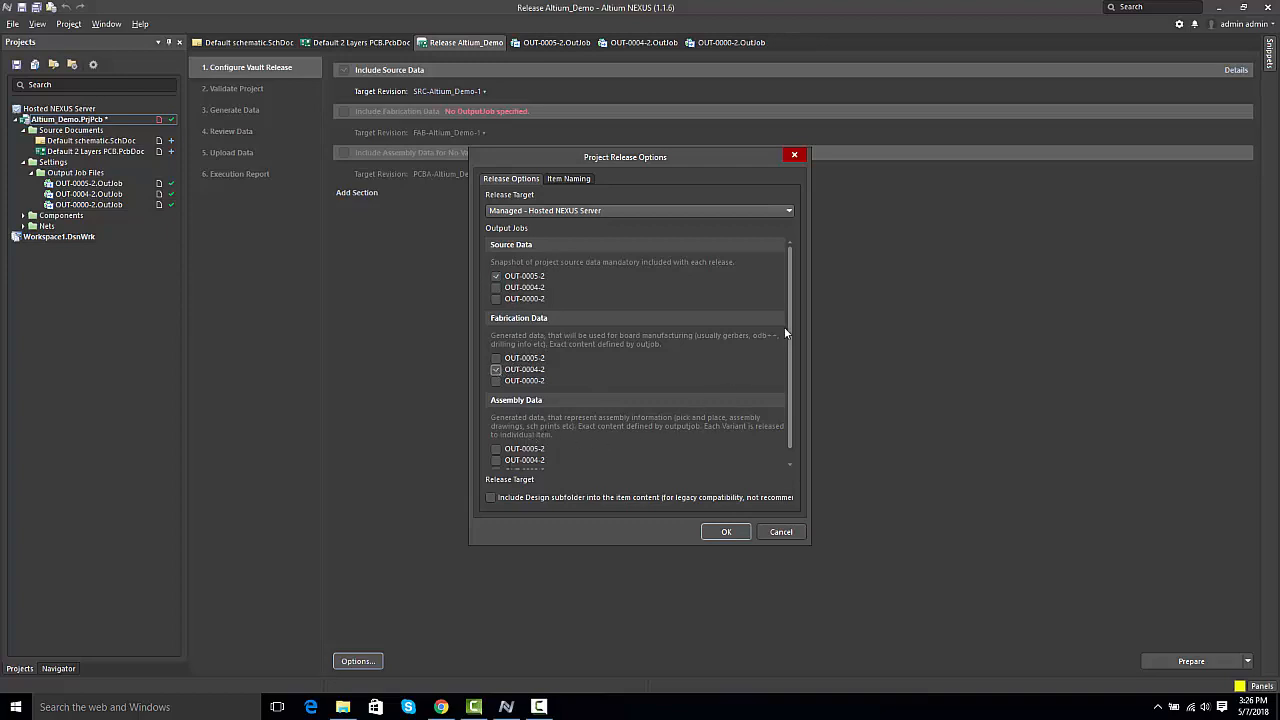
pyautogui.scroll(-1, 788, 331)
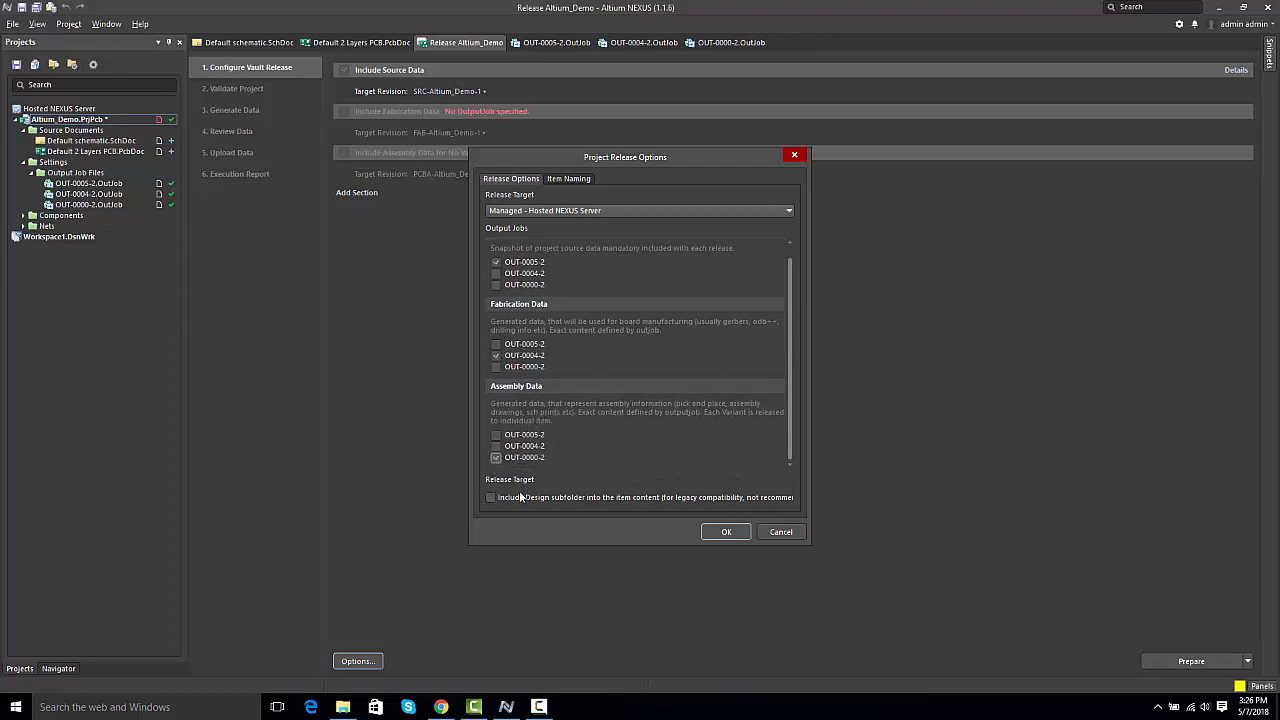
pyautogui.click(728, 531)
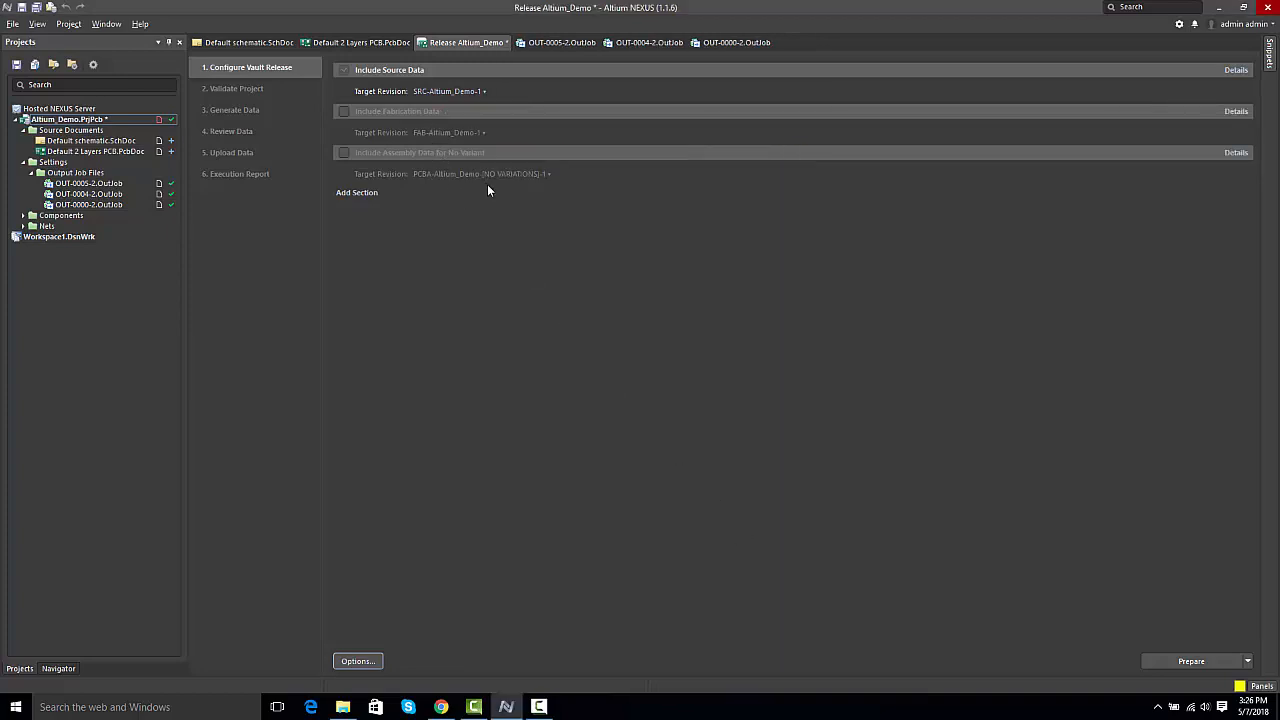
pyautogui.click(344, 153)
pyautogui.click(343, 112)
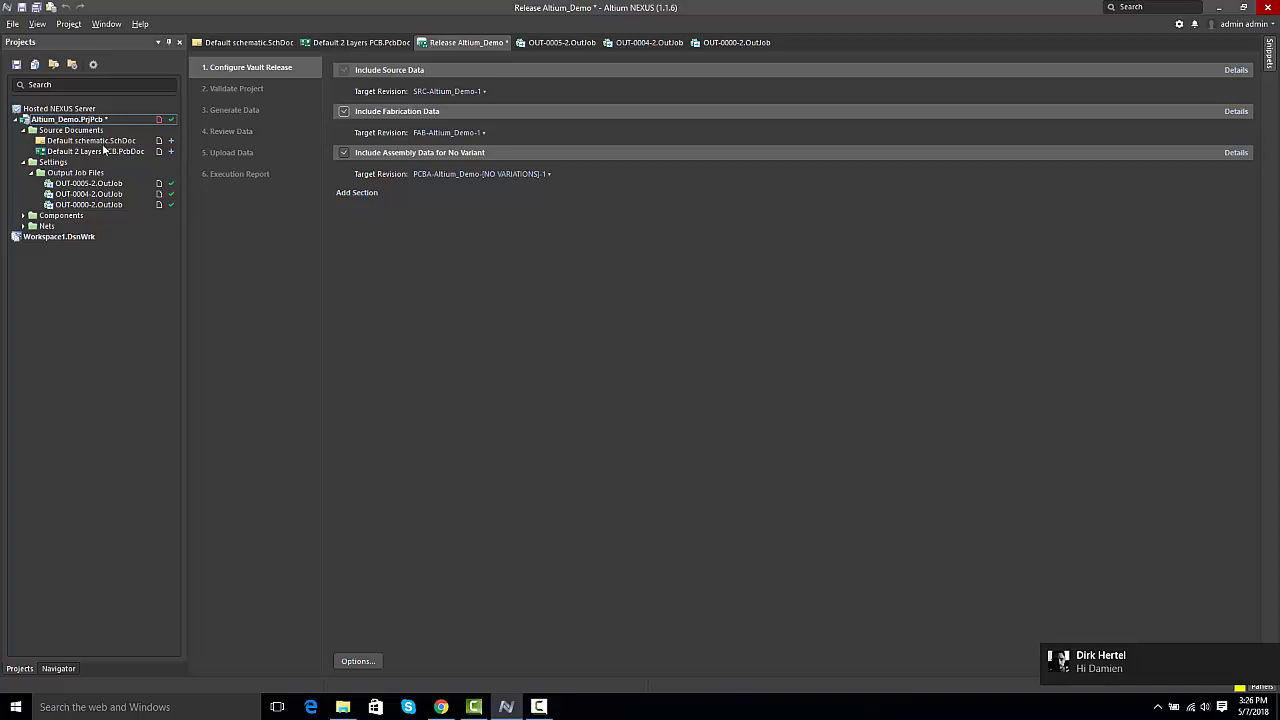
# Step: Save the managed project Altium_Demo with its unsaved files and commit it to version control with the comment "Project Release time"
pyautogui.rightClick(64, 121)
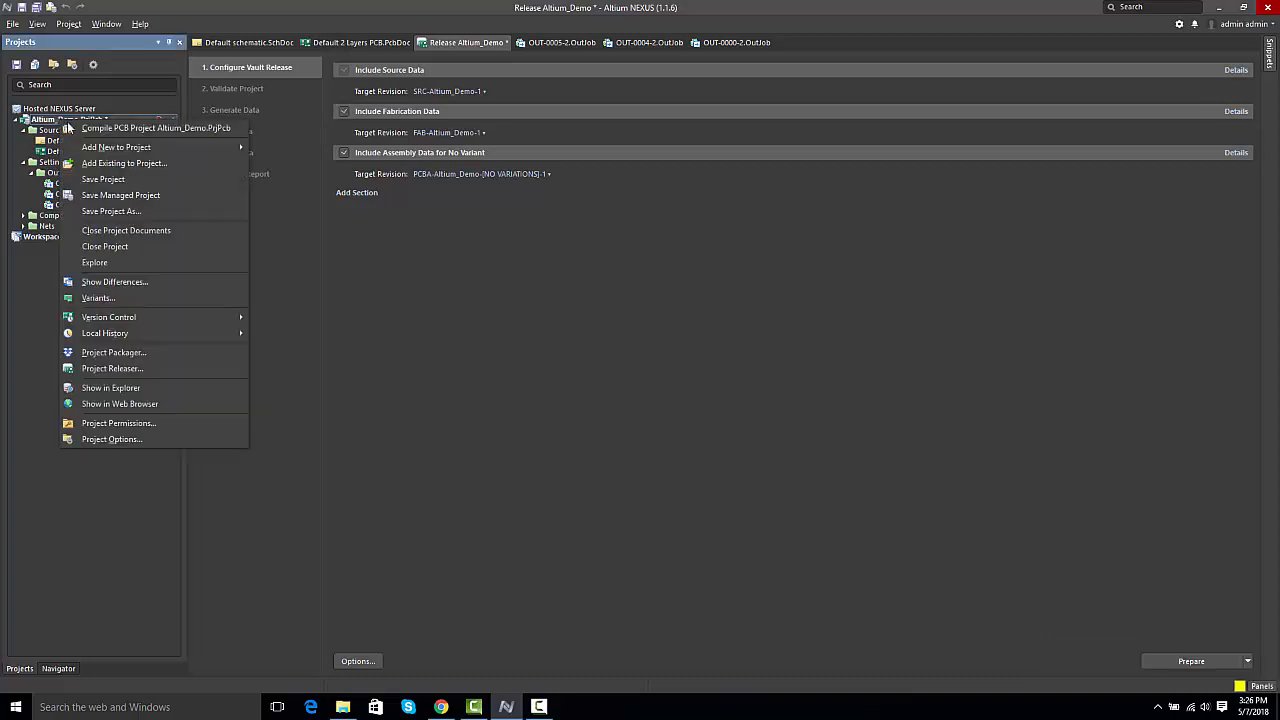
pyautogui.click(120, 195)
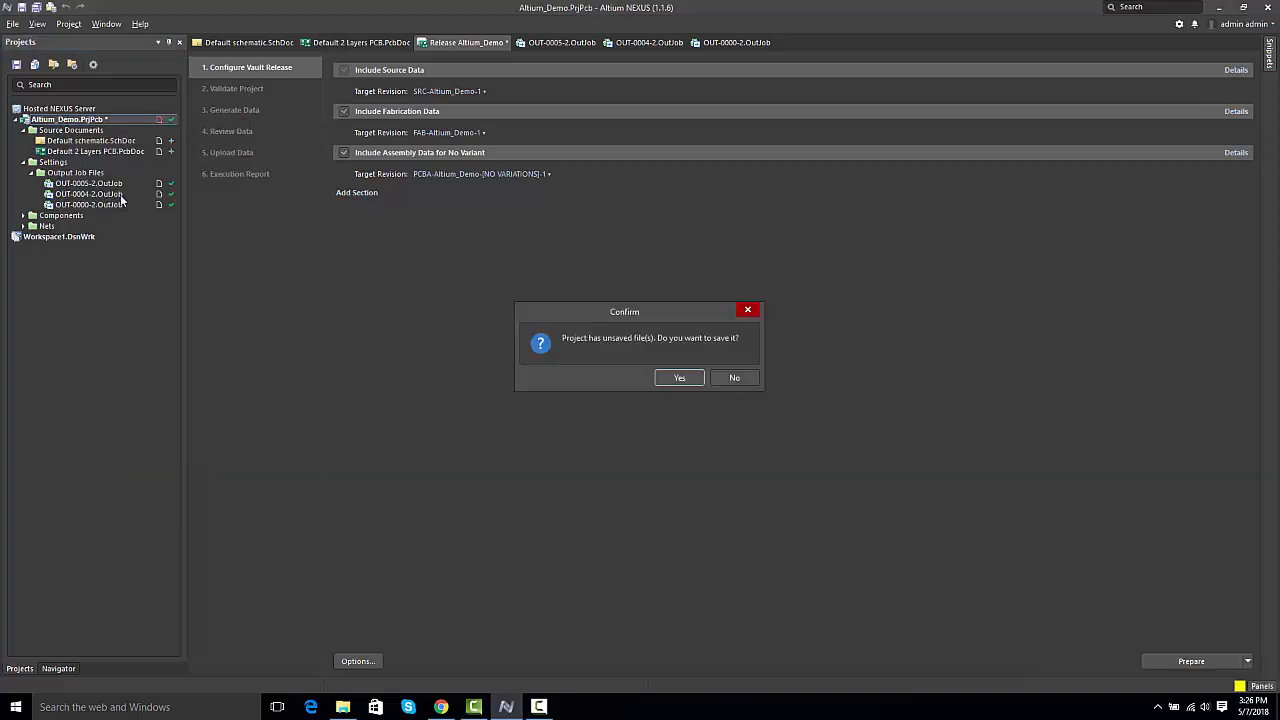
pyautogui.click(680, 379)
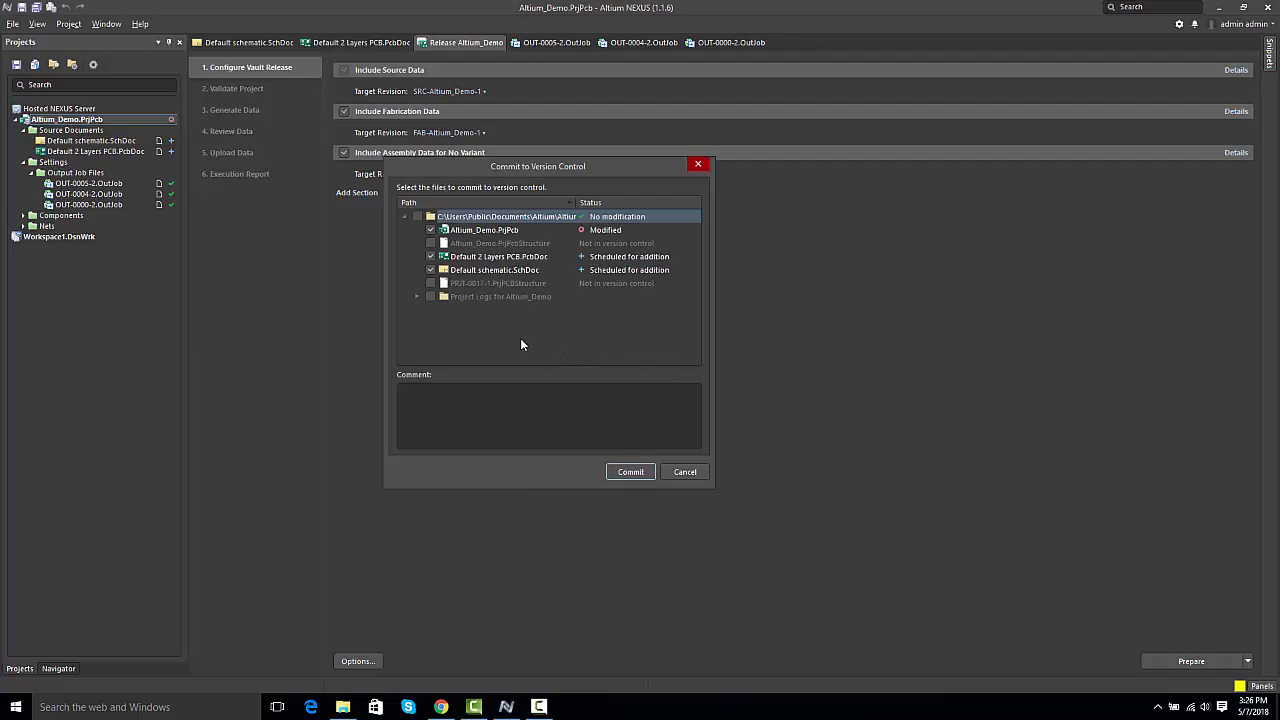
pyautogui.click(418, 398)
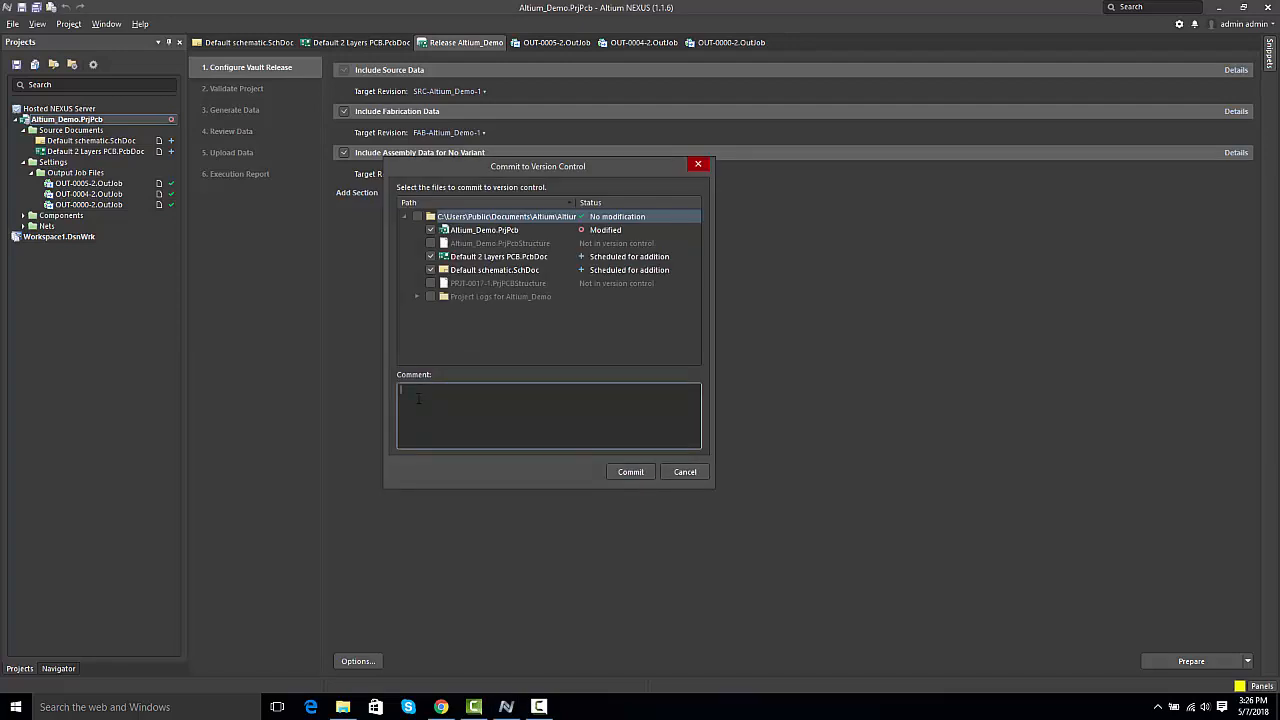
pyautogui.write('Project Release time')
pyautogui.click(618, 474)
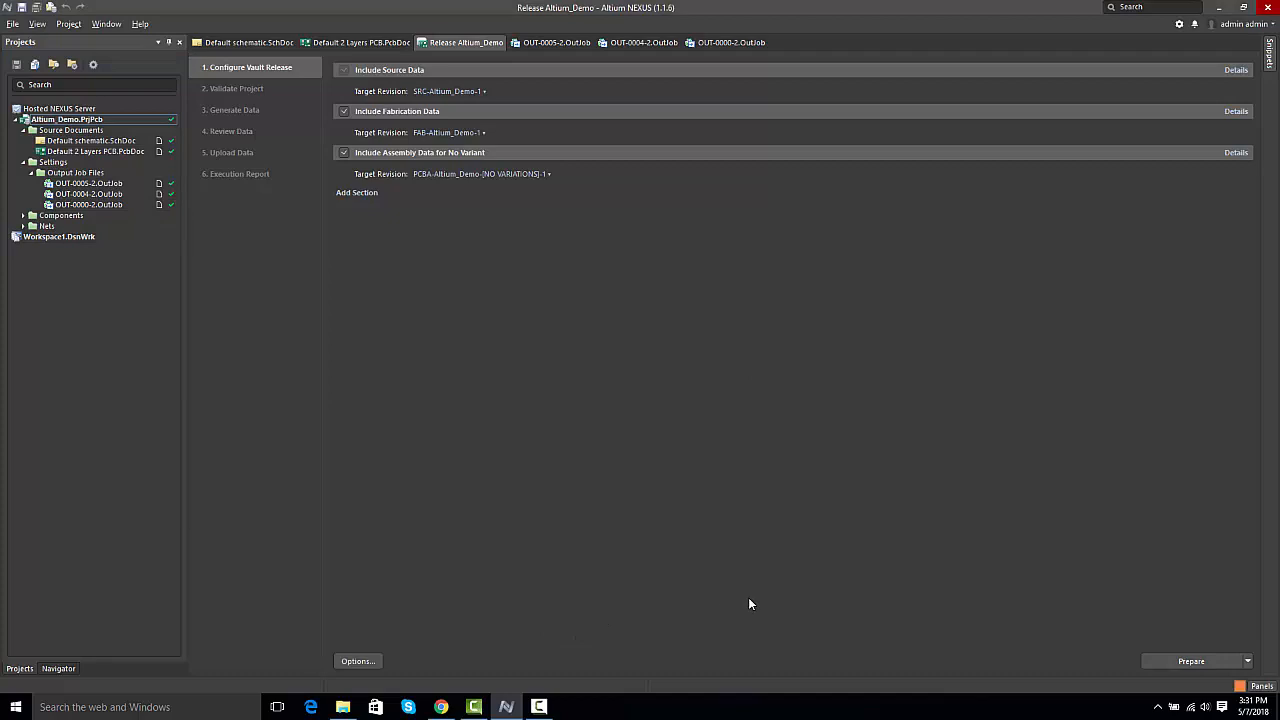
# Step: Prepare the release data for Altium_Demo and release it to the server with the release note "First Release ever"
pyautogui.click(1205, 662)
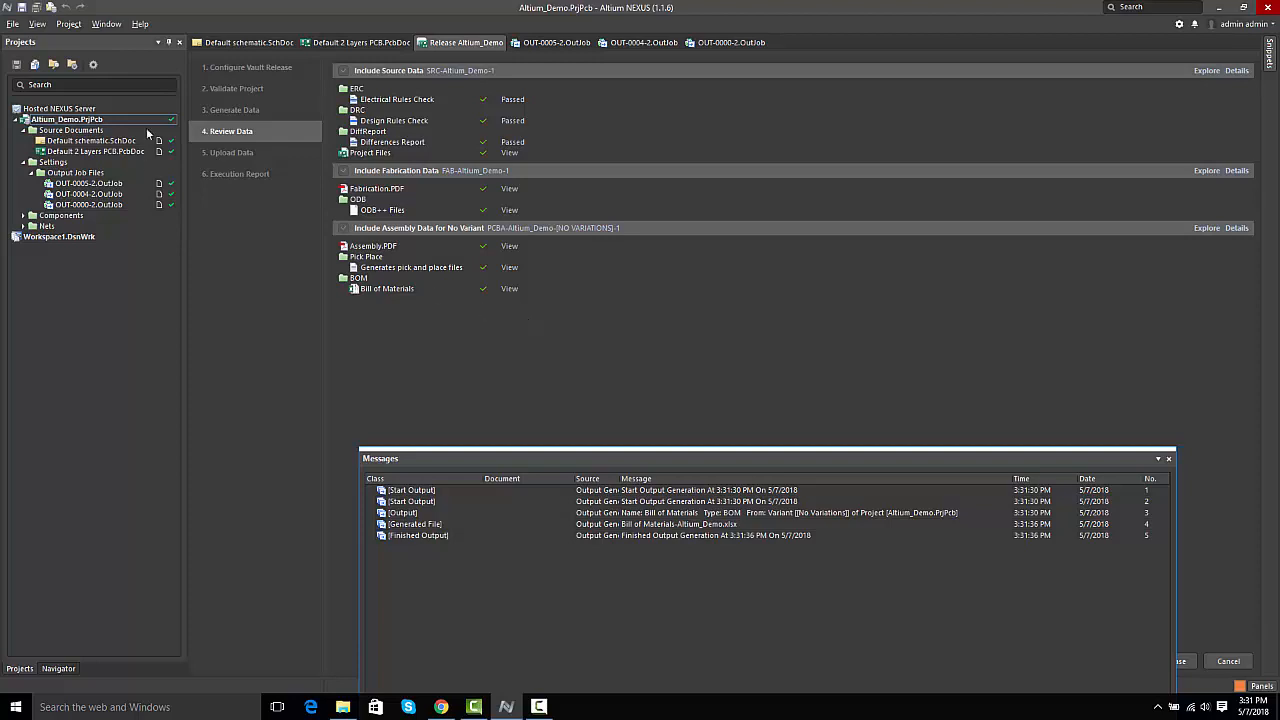
pyautogui.click(1168, 459)
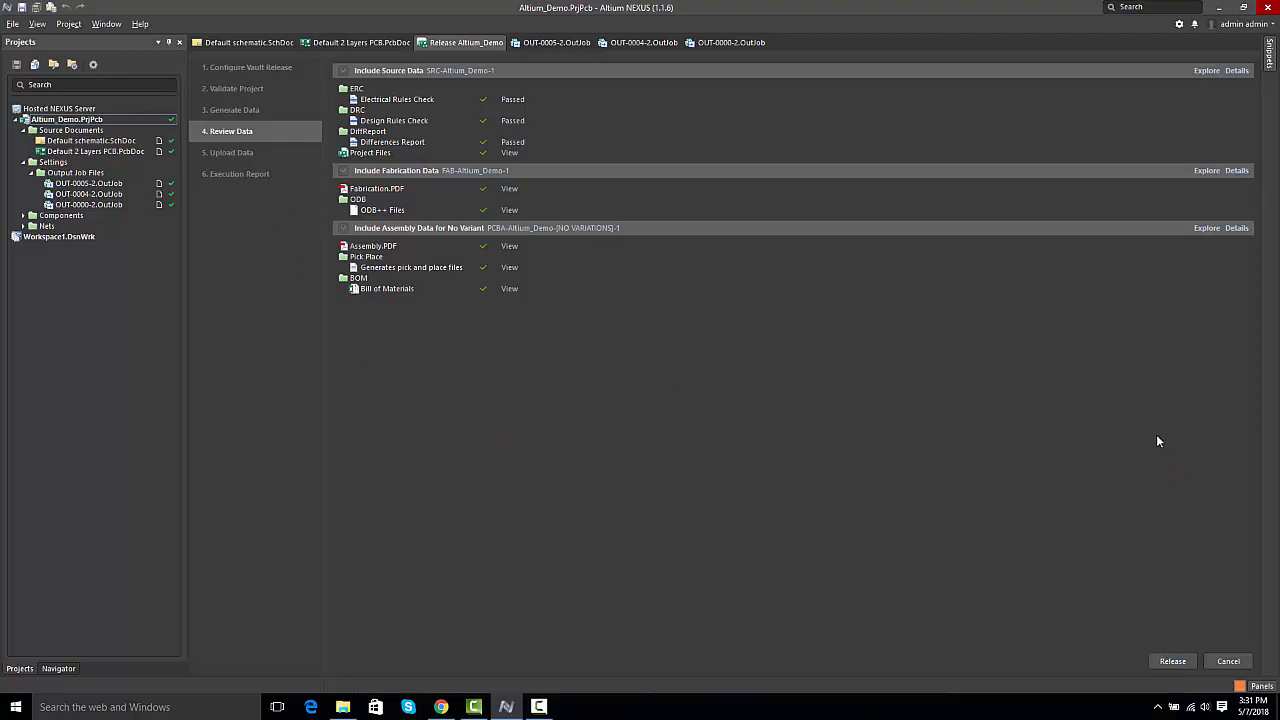
pyautogui.click(1171, 662)
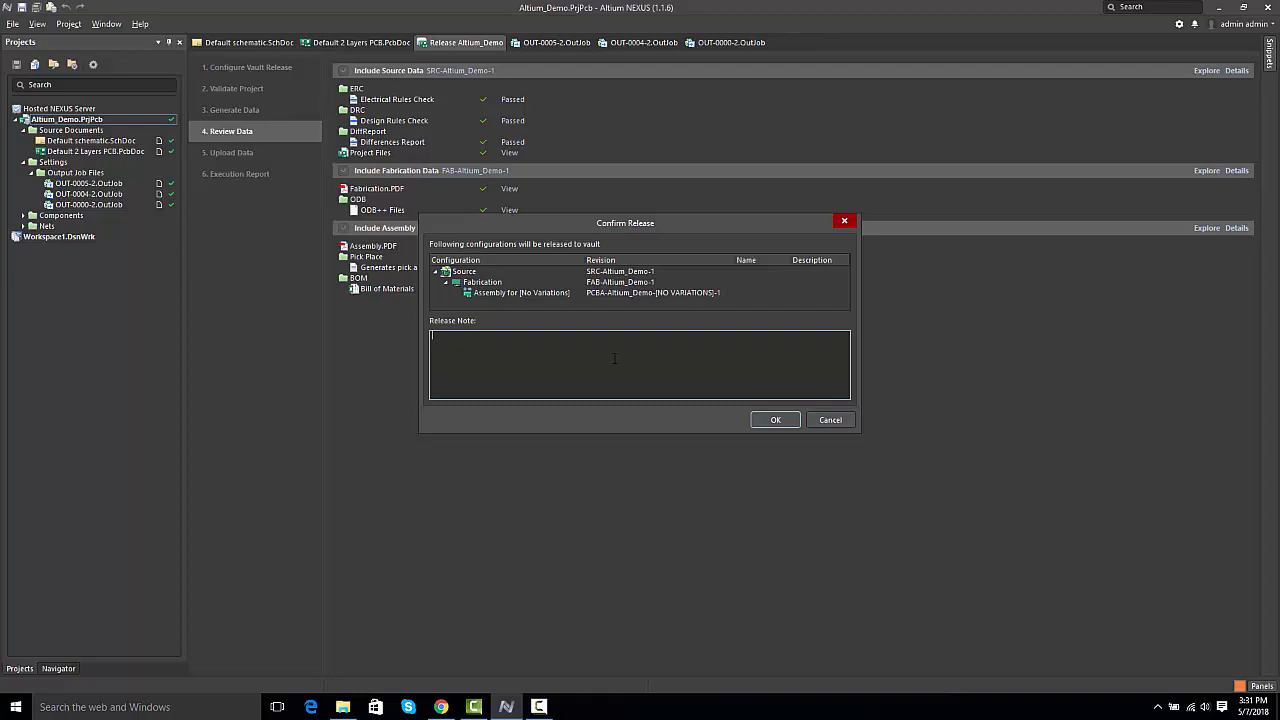
pyautogui.write('First Release ever')
pyautogui.click(775, 420)
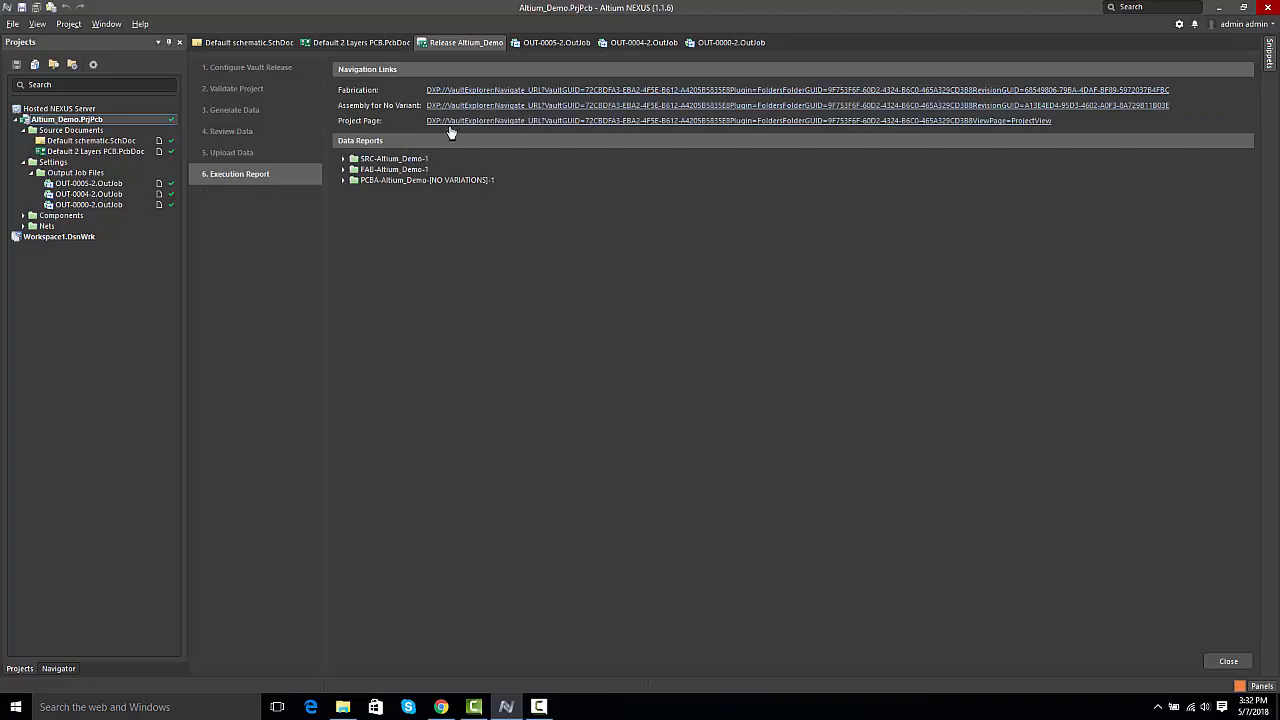
# Step: Open the Altium_Demo project in the server Explorer and examine its releases, working files and parameters
pyautogui.click(466, 122)
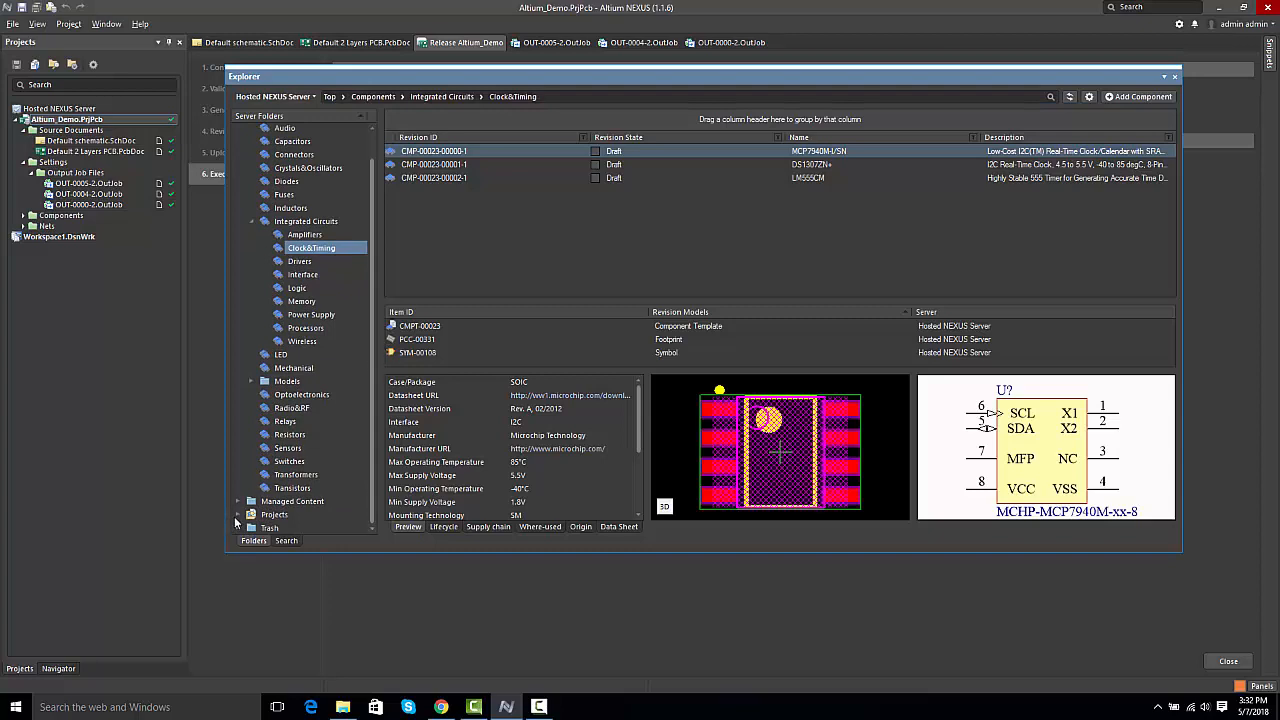
pyautogui.click(237, 515)
pyautogui.moveTo(371, 295); pyautogui.dragTo(374, 380)
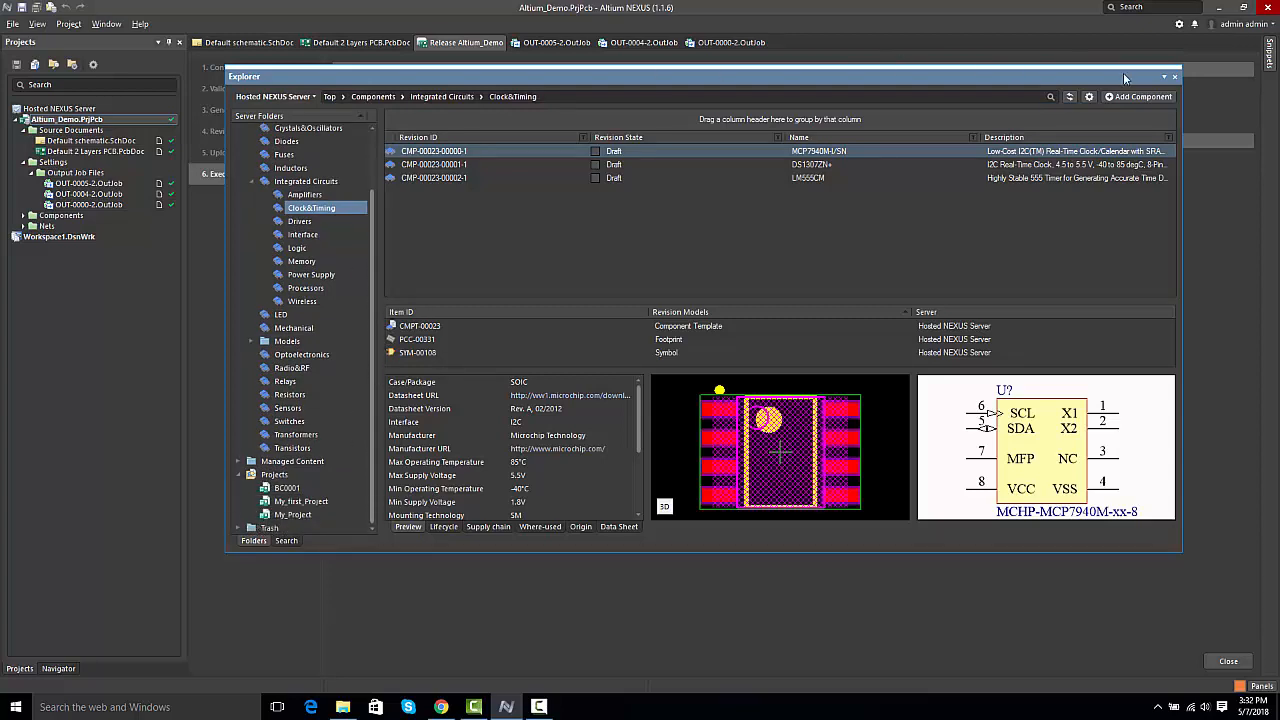
pyautogui.click(1070, 98)
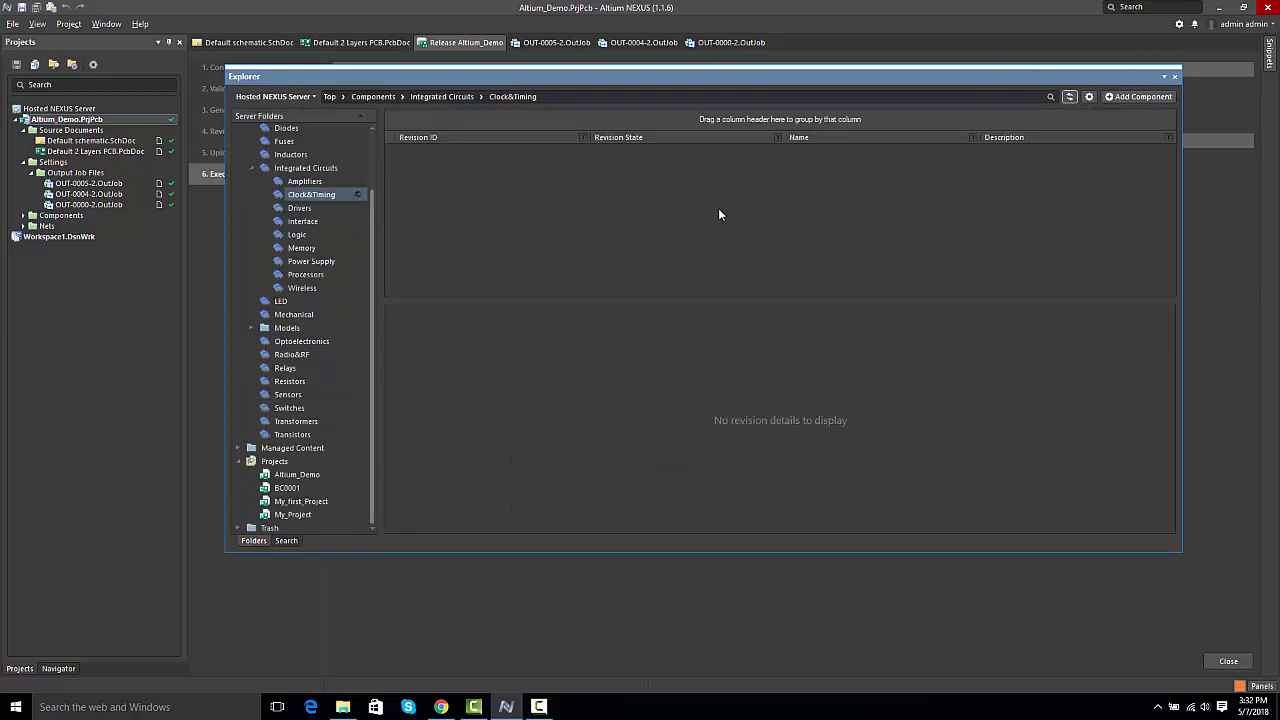
pyautogui.click(292, 478)
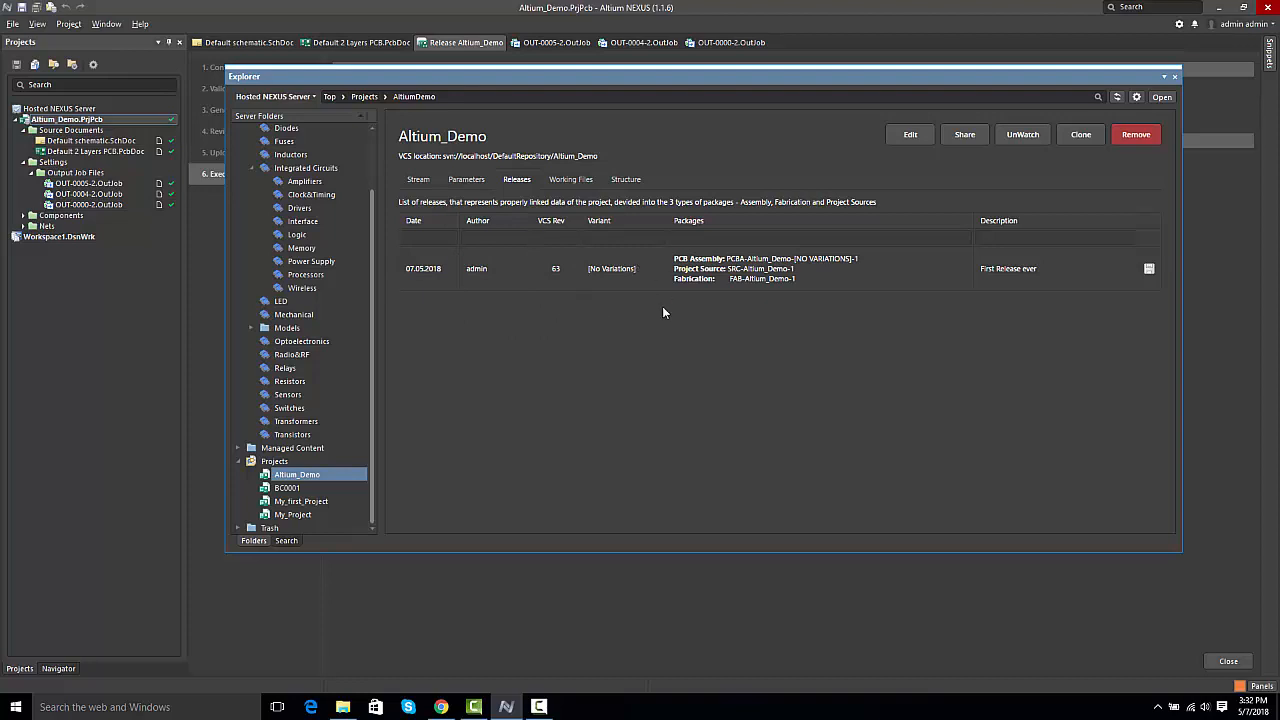
pyautogui.doubleClick(792, 279)
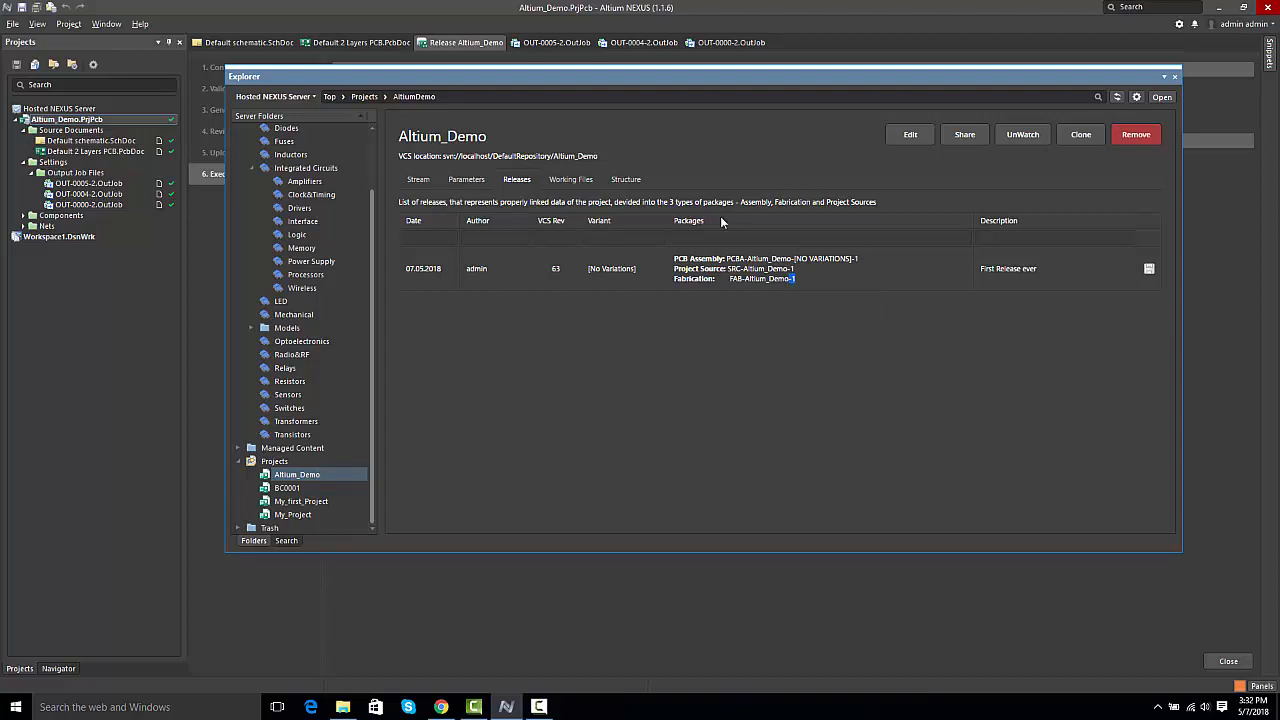
pyautogui.click(579, 182)
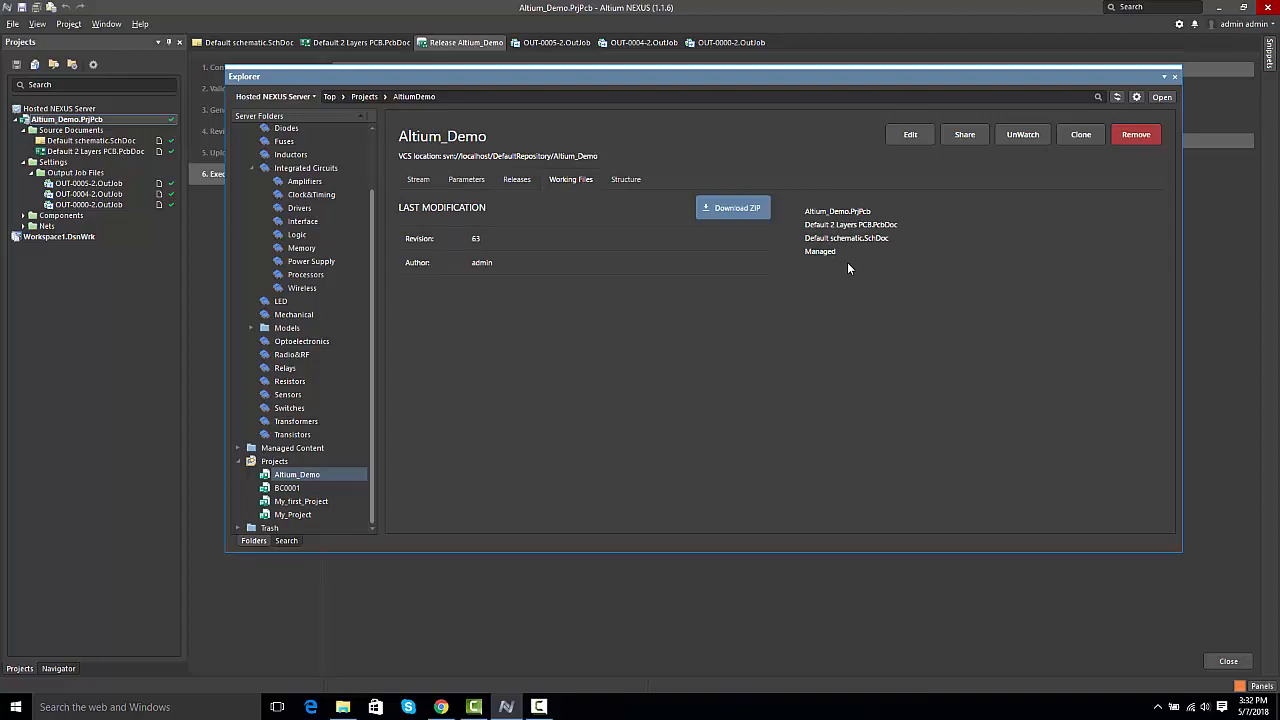
pyautogui.click(468, 180)
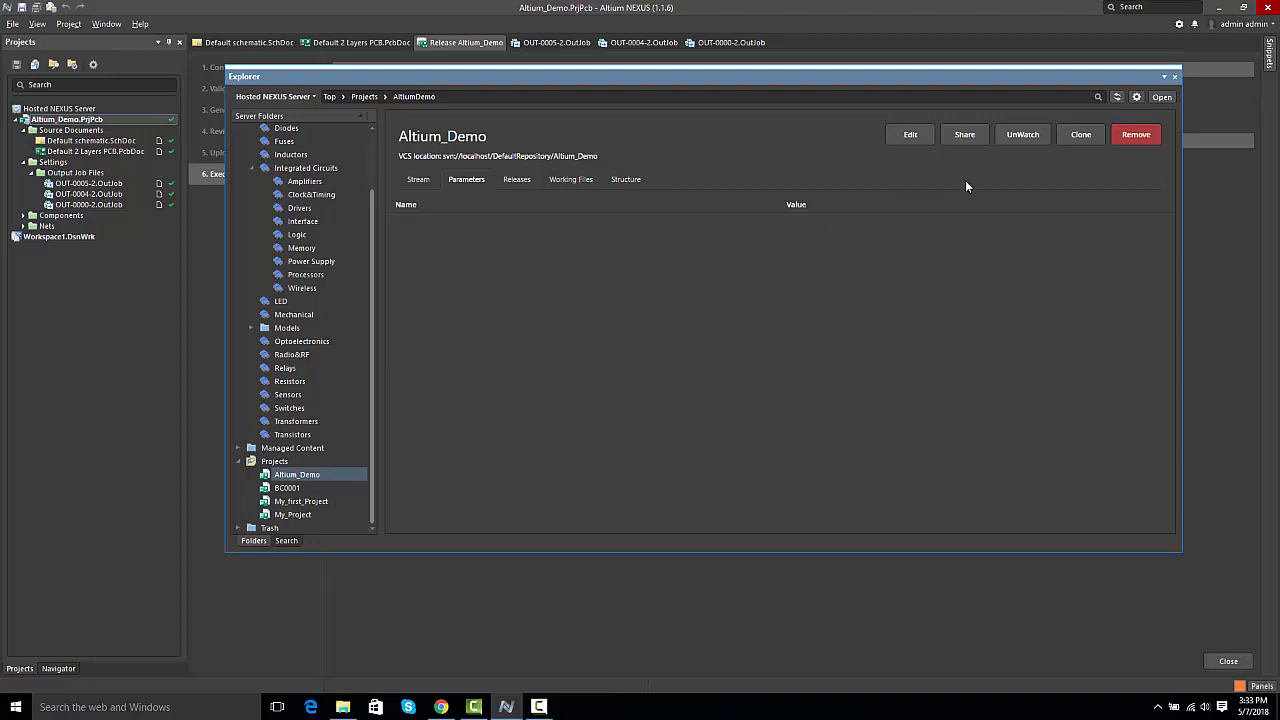
# Step: Switch the Explorer to Classic View and inspect the released documents of the fabrication, assembly and source items
pyautogui.click(1136, 97)
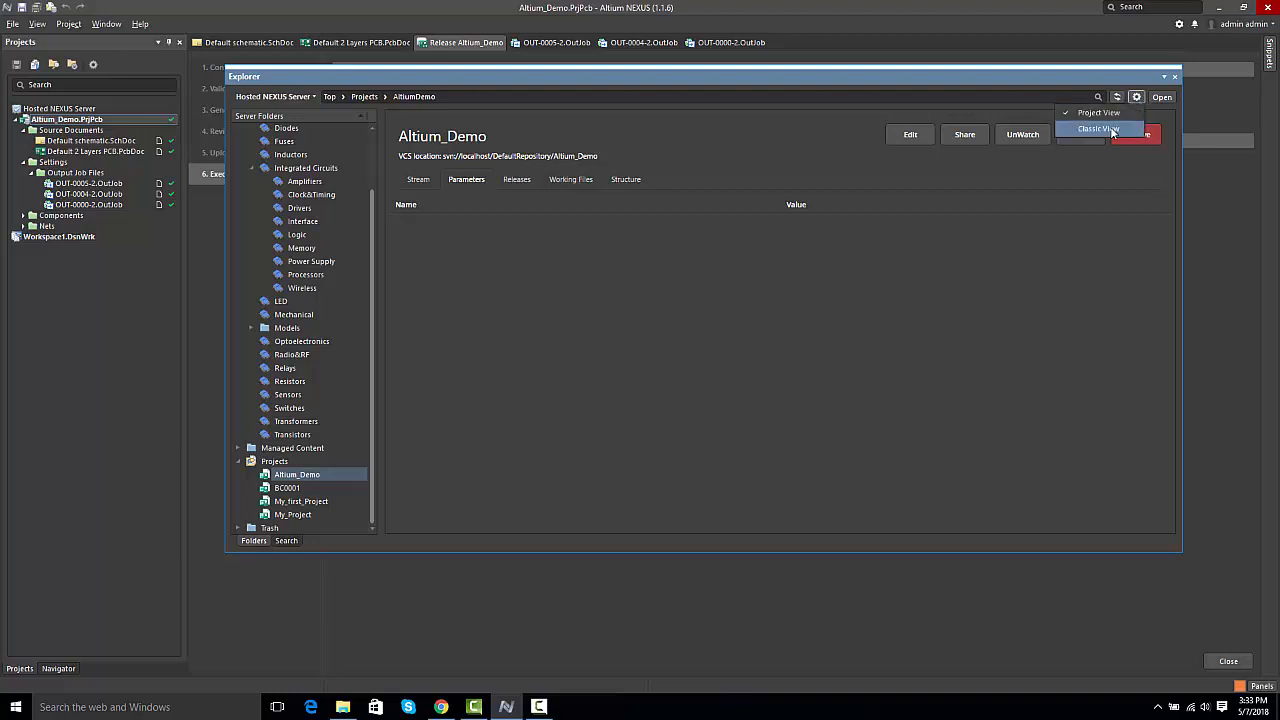
pyautogui.click(1098, 128)
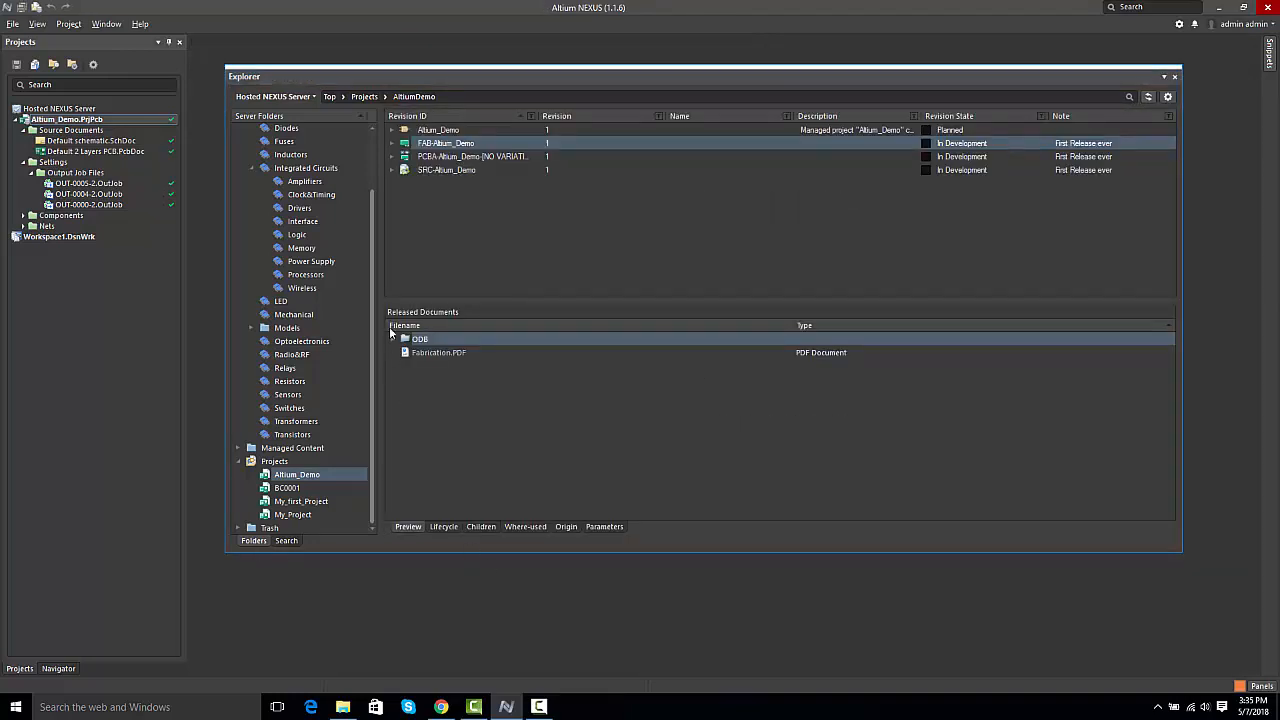
pyautogui.click(396, 340)
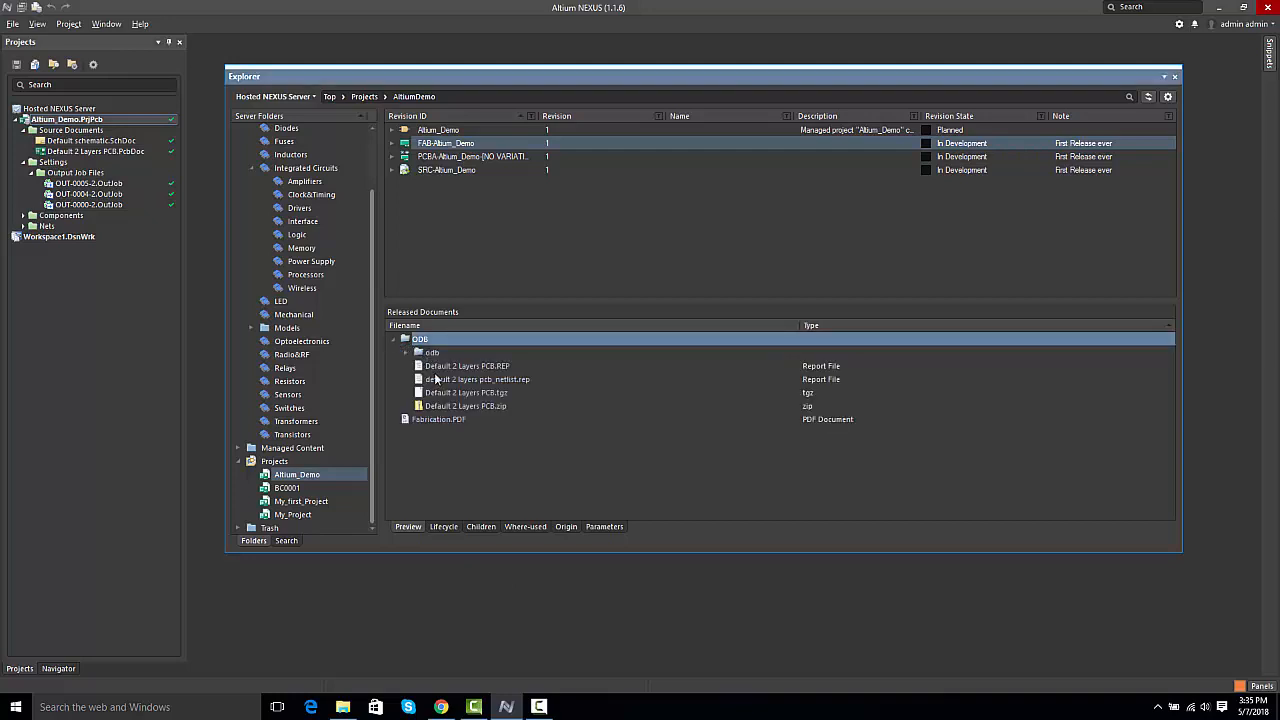
pyautogui.click(433, 161)
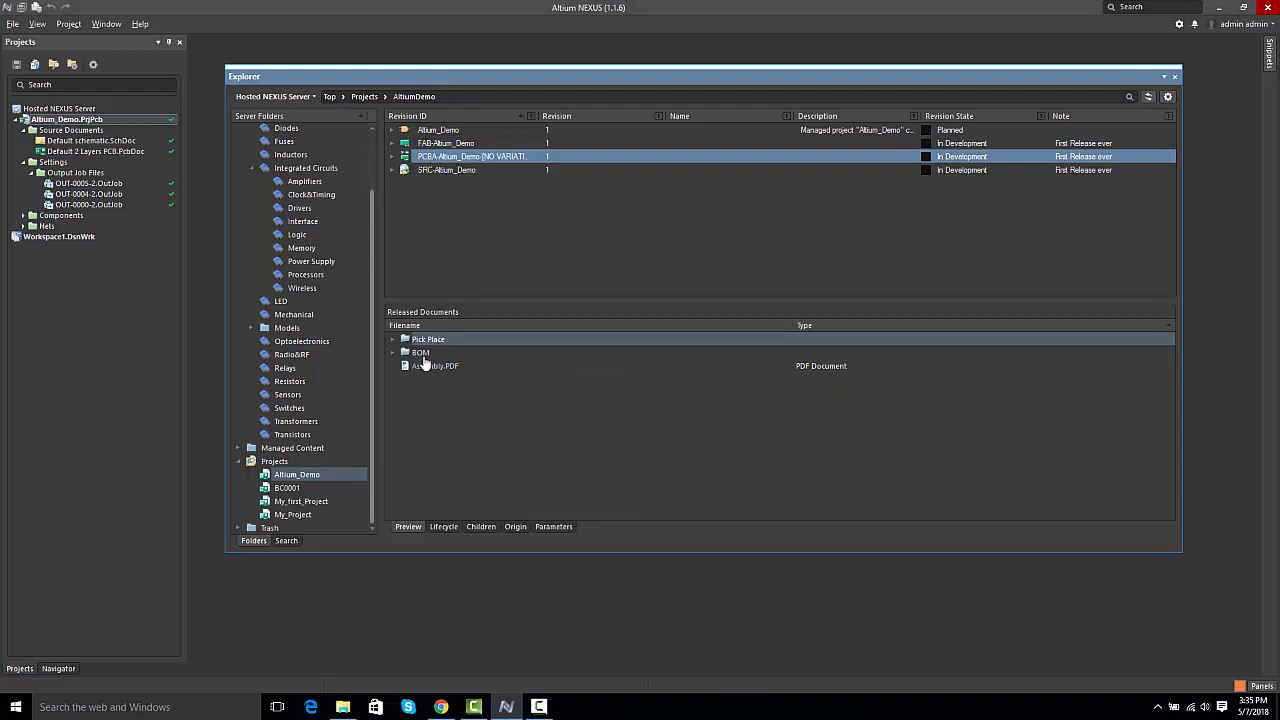
pyautogui.click(451, 171)
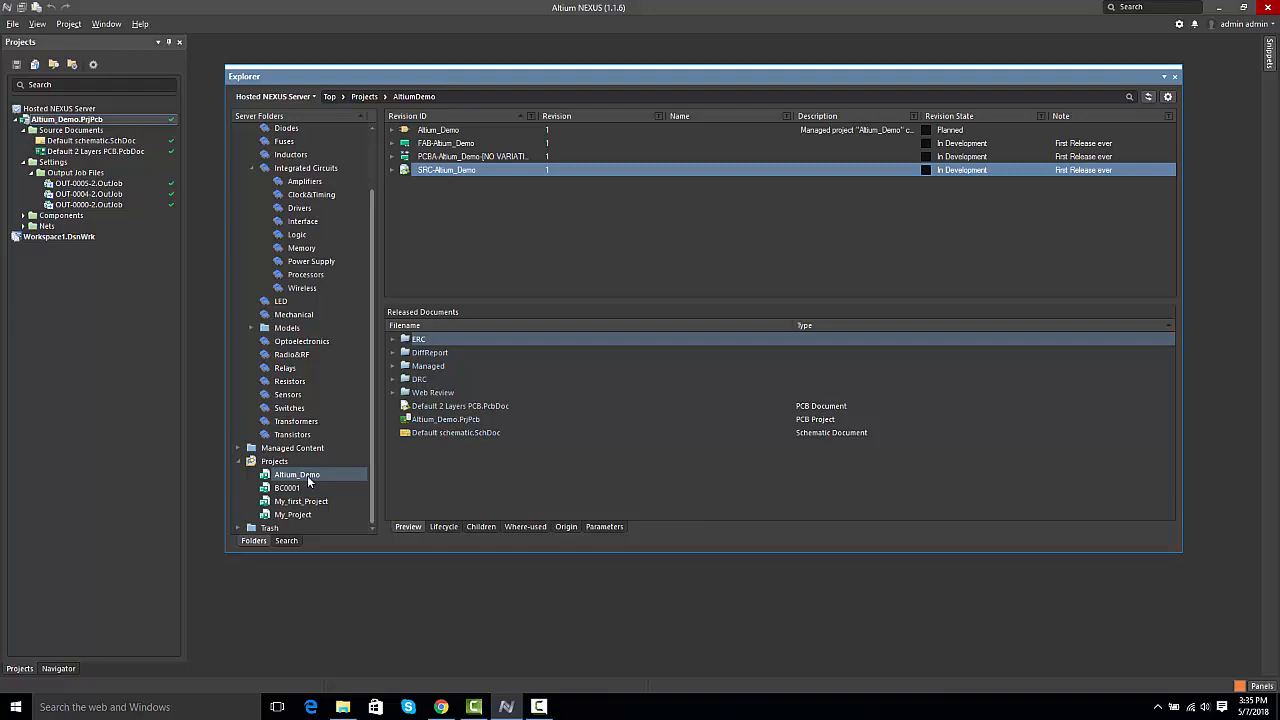
# Step: Remove the Public entry from the sharing permissions of the Altium_Demo project
pyautogui.rightClick(42, 121)
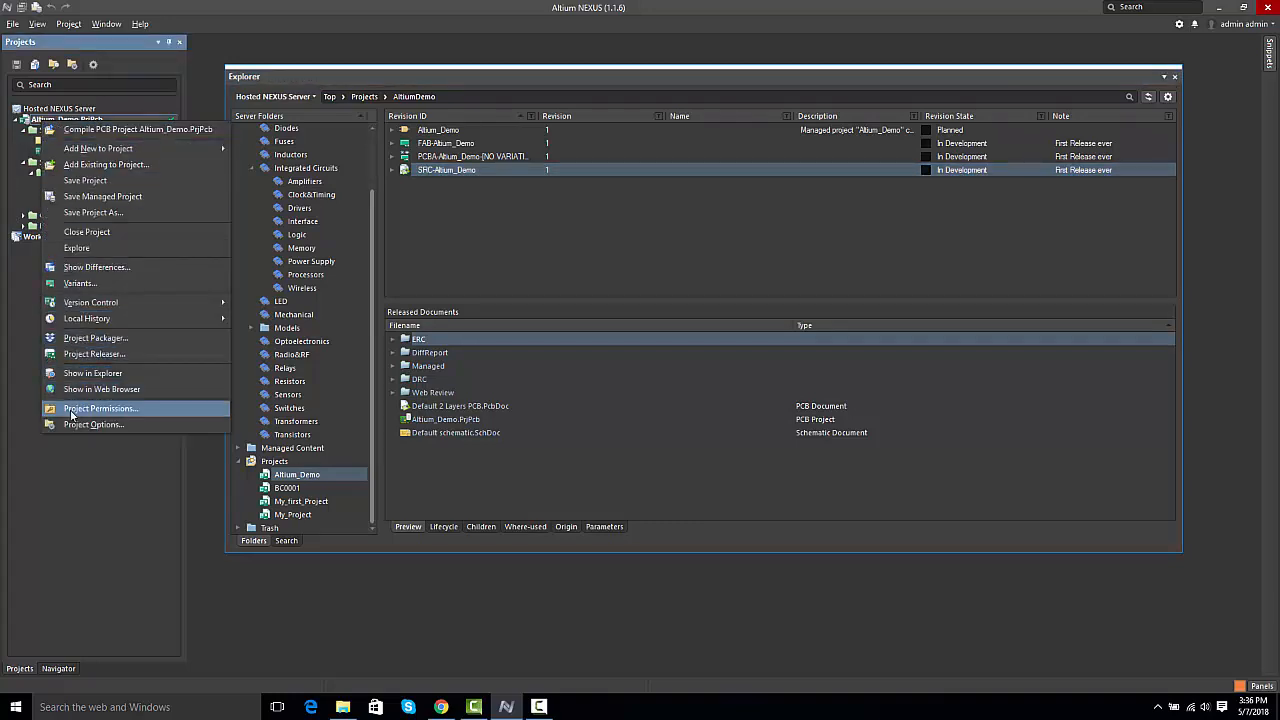
pyautogui.click(92, 409)
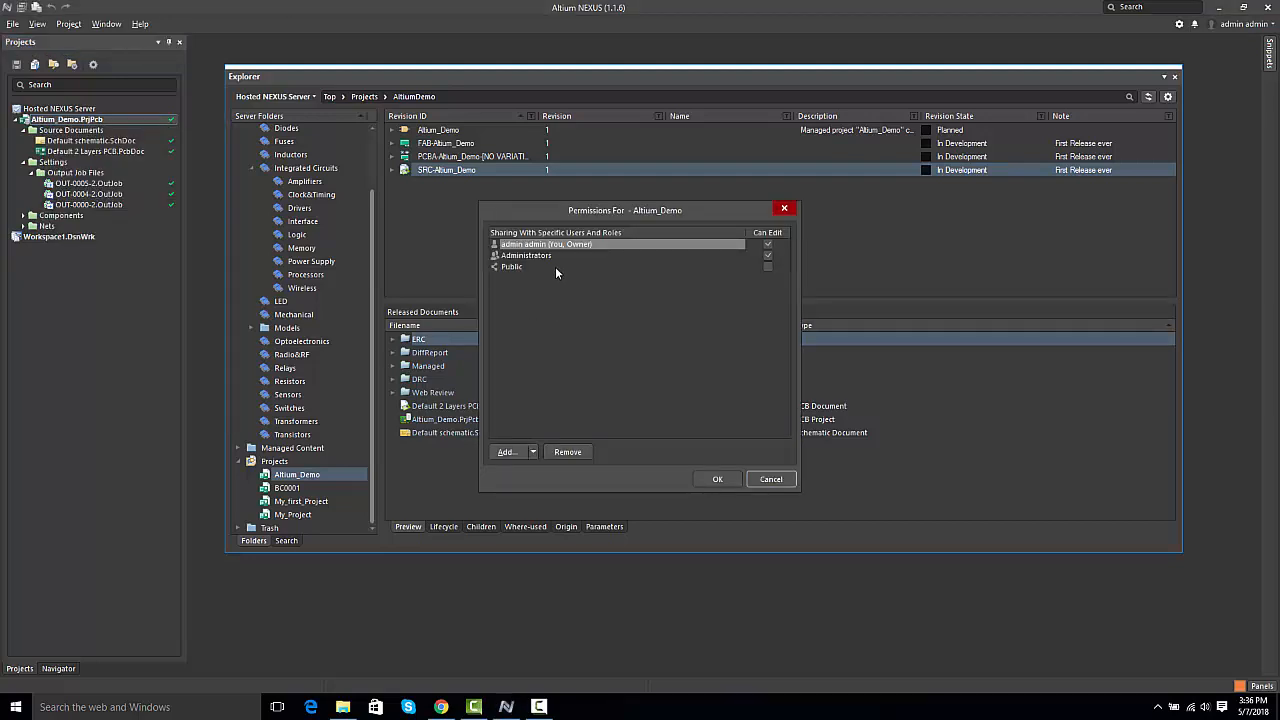
pyautogui.click(513, 269)
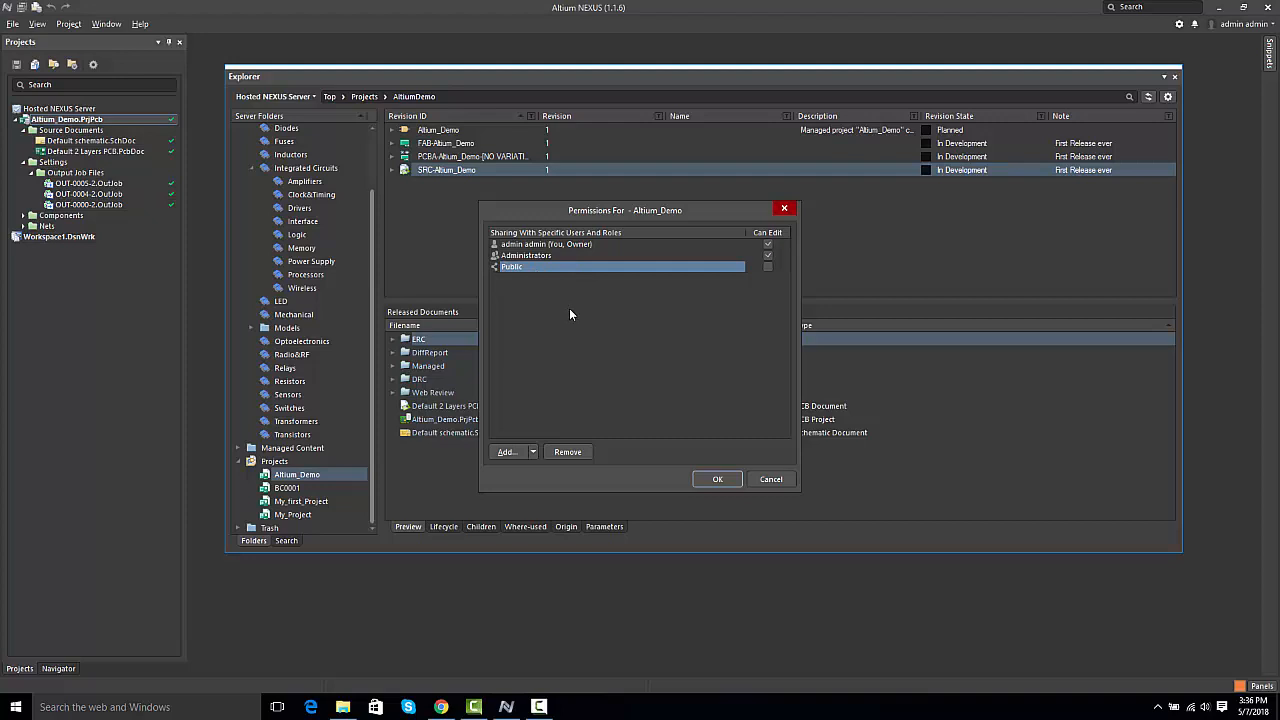
pyautogui.click(567, 452)
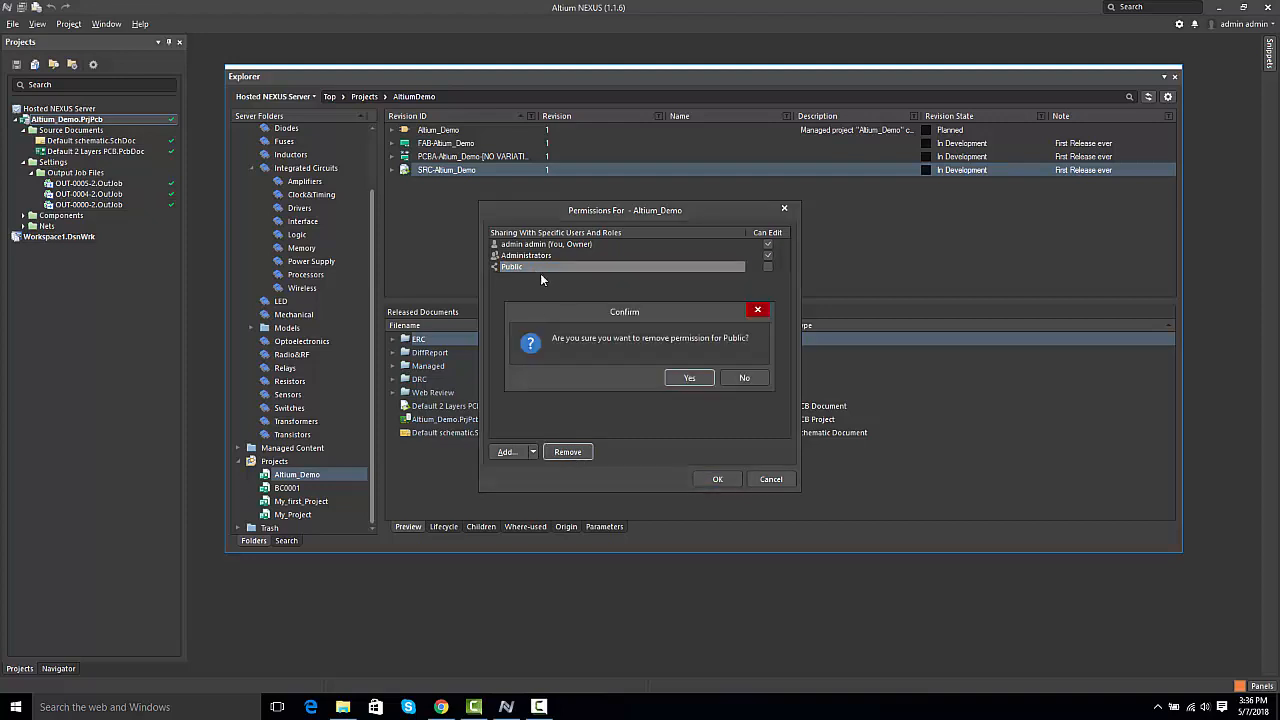
pyautogui.click(689, 378)
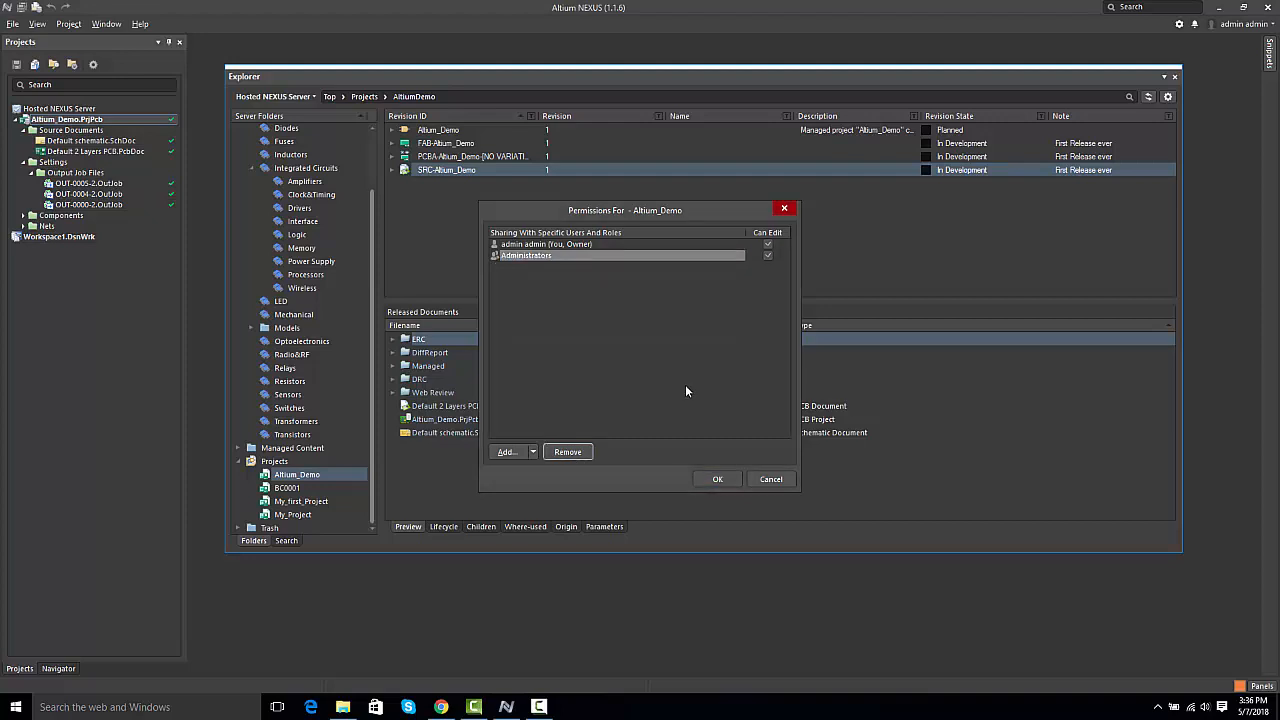
# Step: Add the Engineers role to the Altium_Demo sharing permissions without edit rights and apply the permissions
pyautogui.click(530, 452)
pyautogui.click(525, 487)
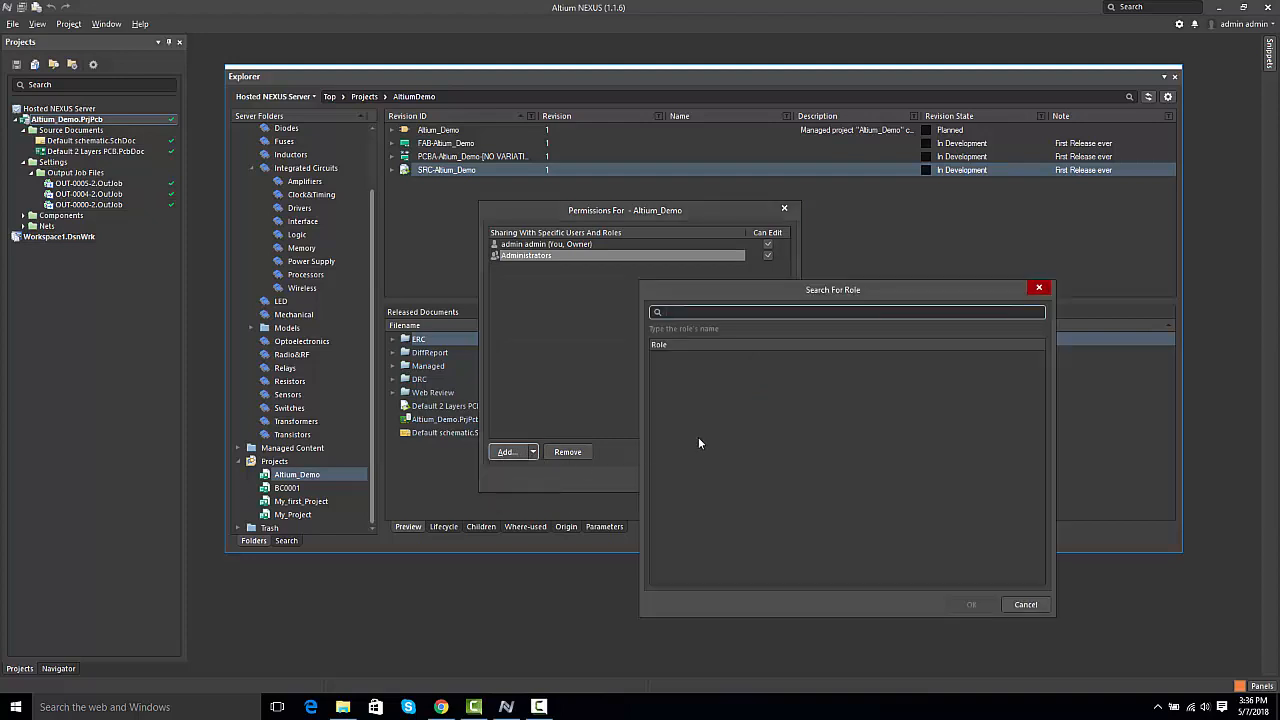
pyautogui.write('eng')
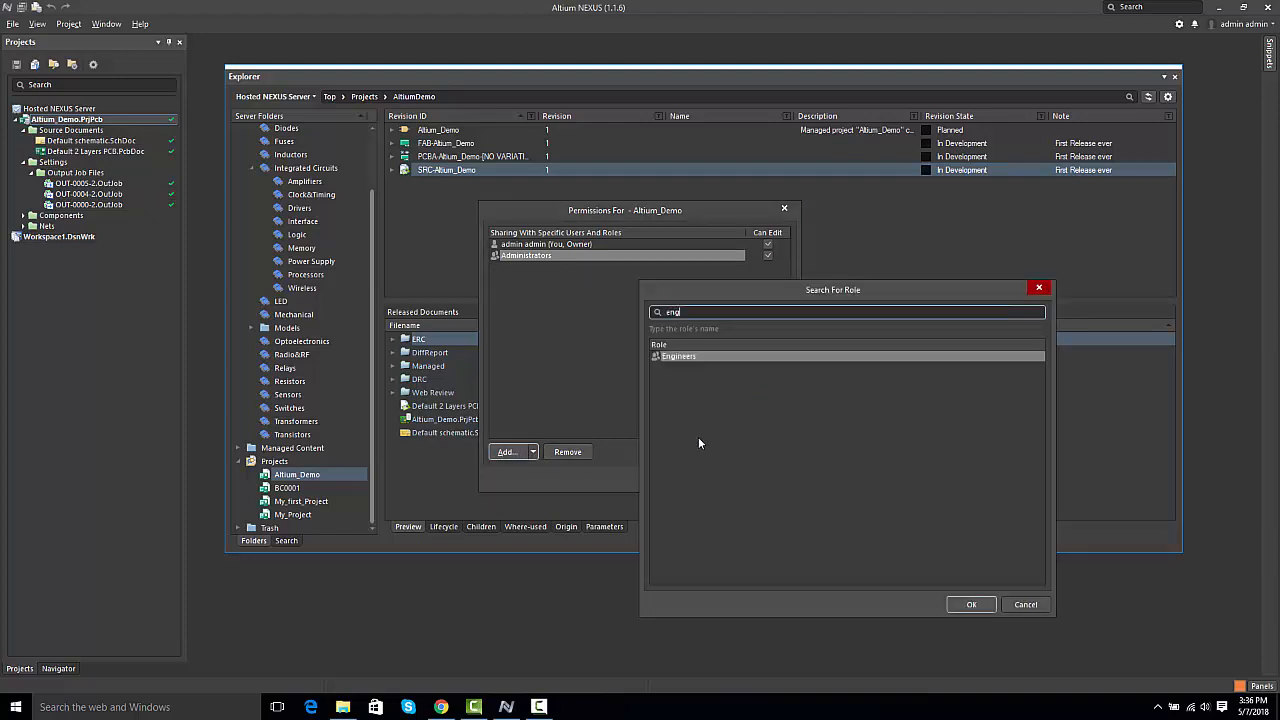
pyautogui.click(694, 356)
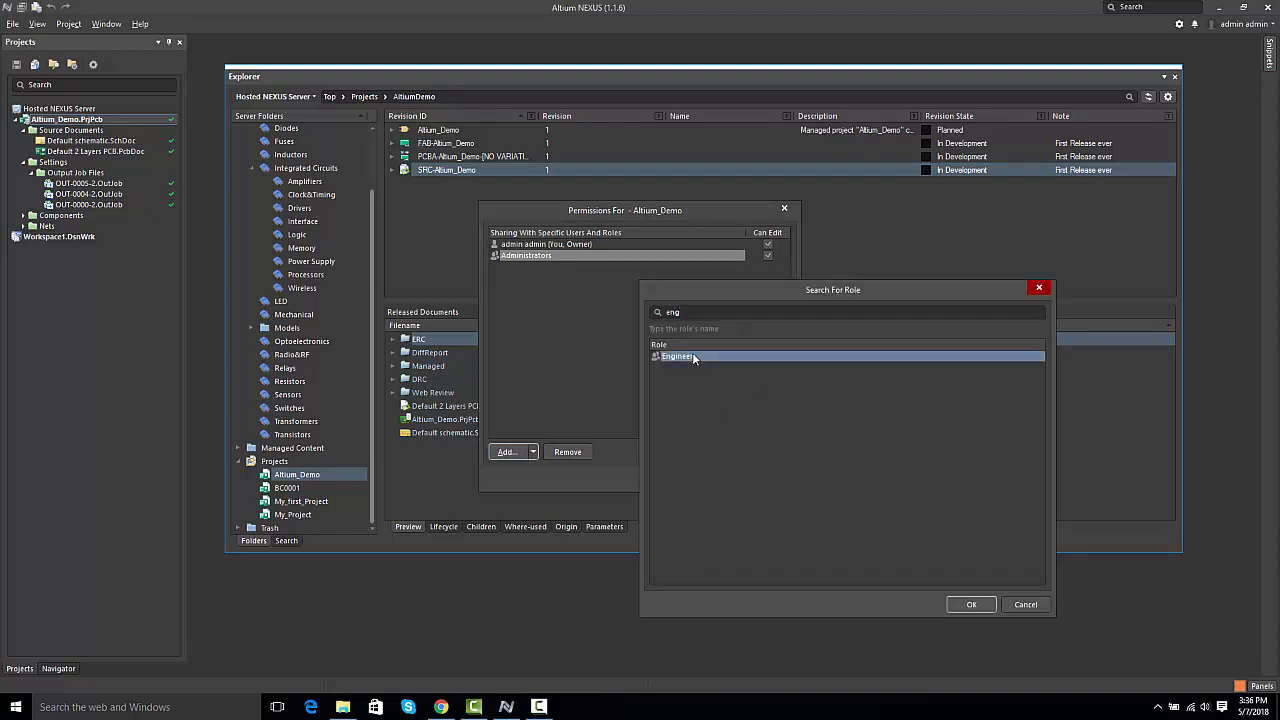
pyautogui.click(966, 604)
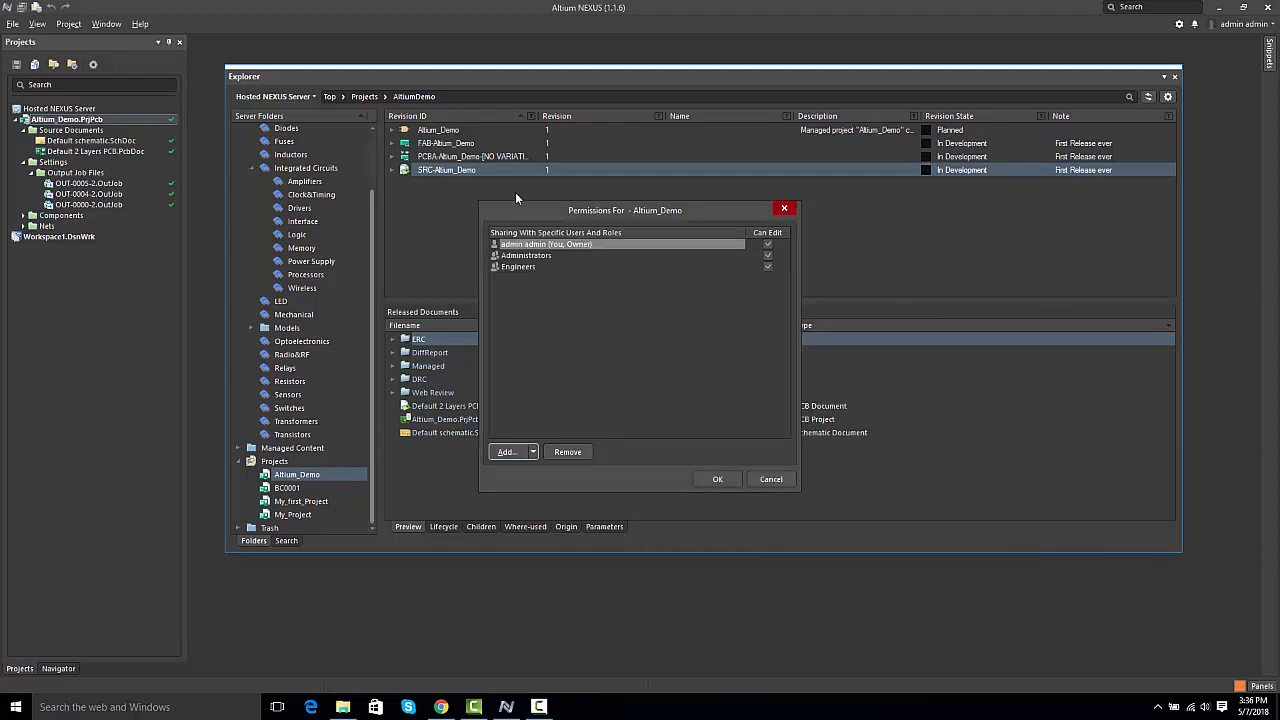
pyautogui.click(768, 269)
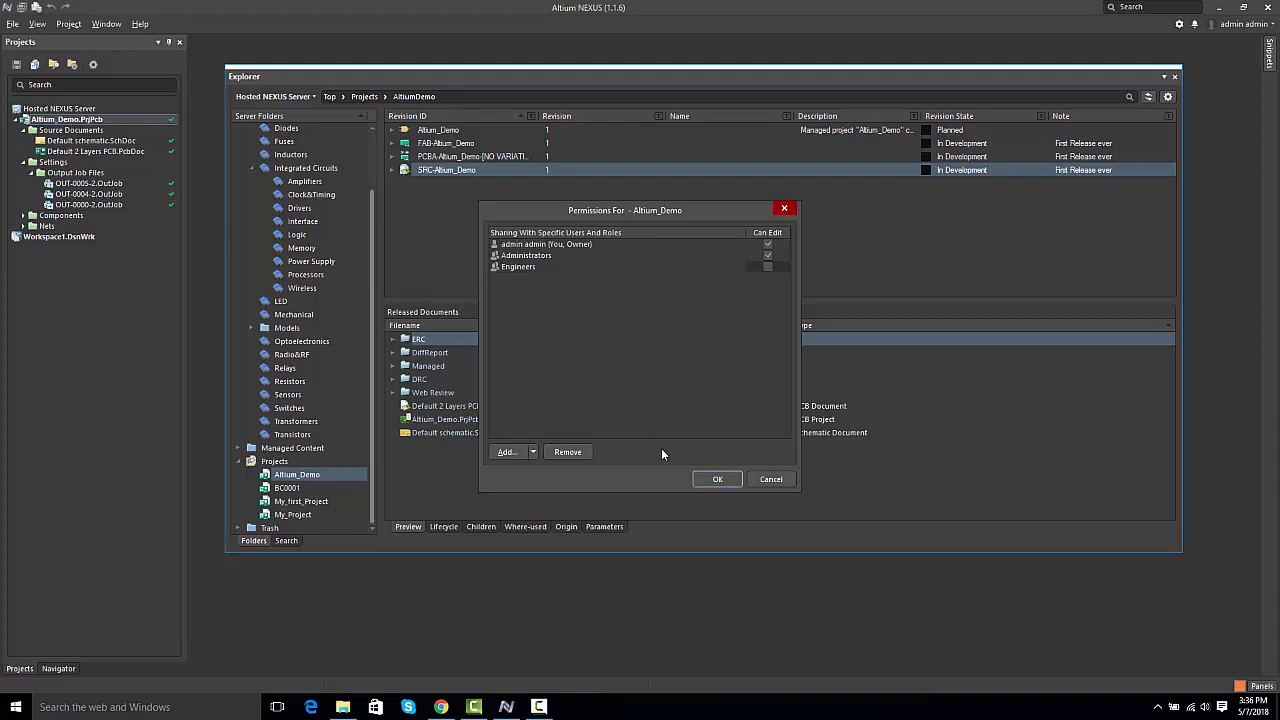
pyautogui.click(713, 479)
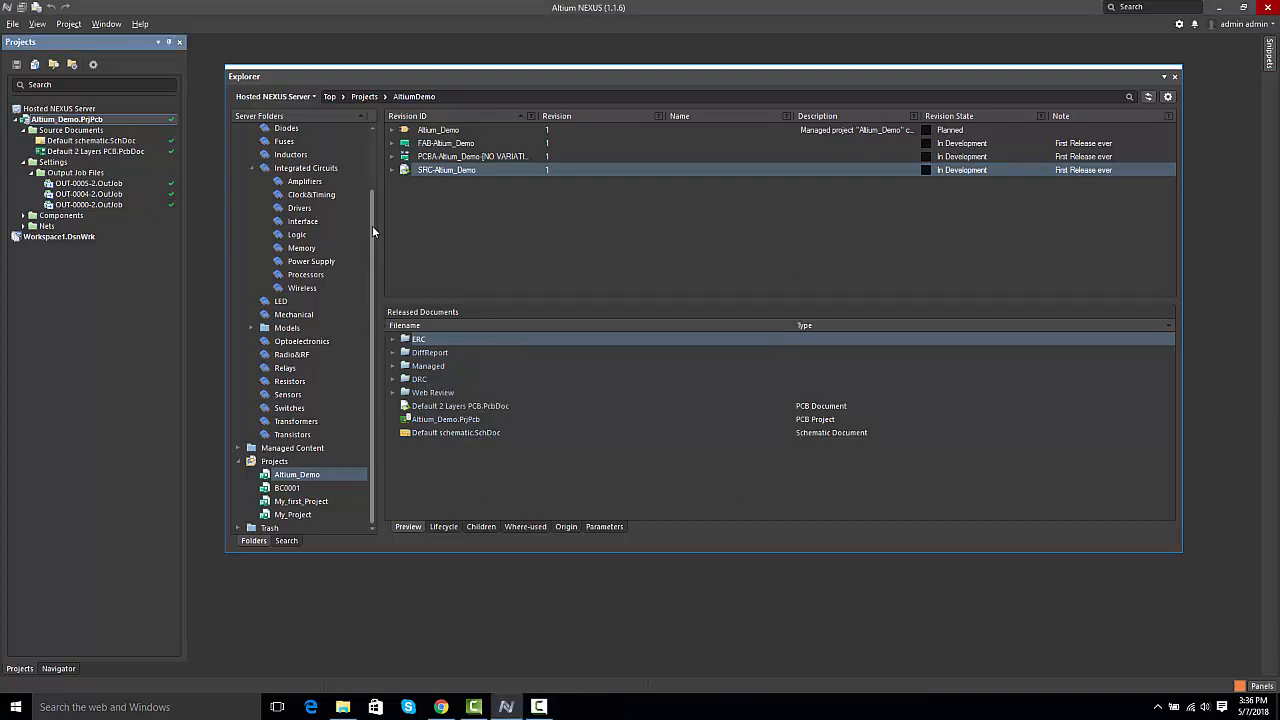
# Step: Browse the server's Capacitors component folder and examine the details of component CMP-001-00004
pyautogui.moveTo(372, 225); pyautogui.dragTo(376, 146)
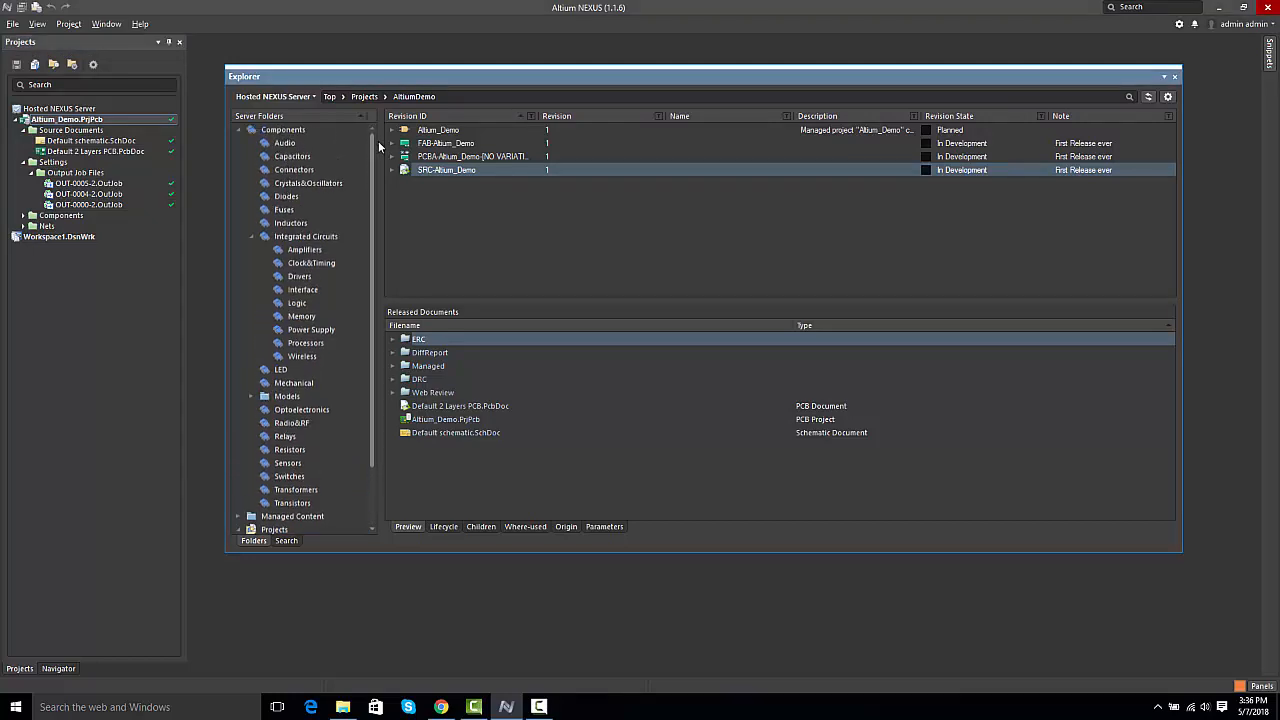
pyautogui.click(298, 158)
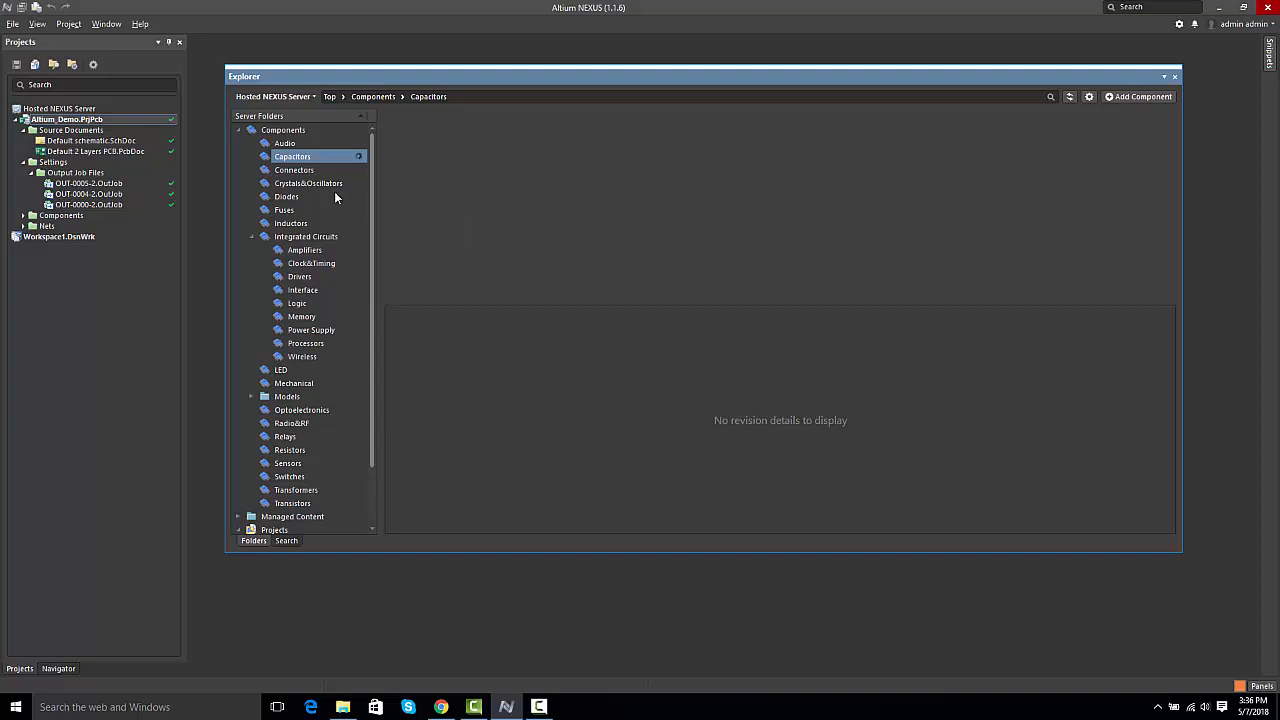
pyautogui.click(288, 161)
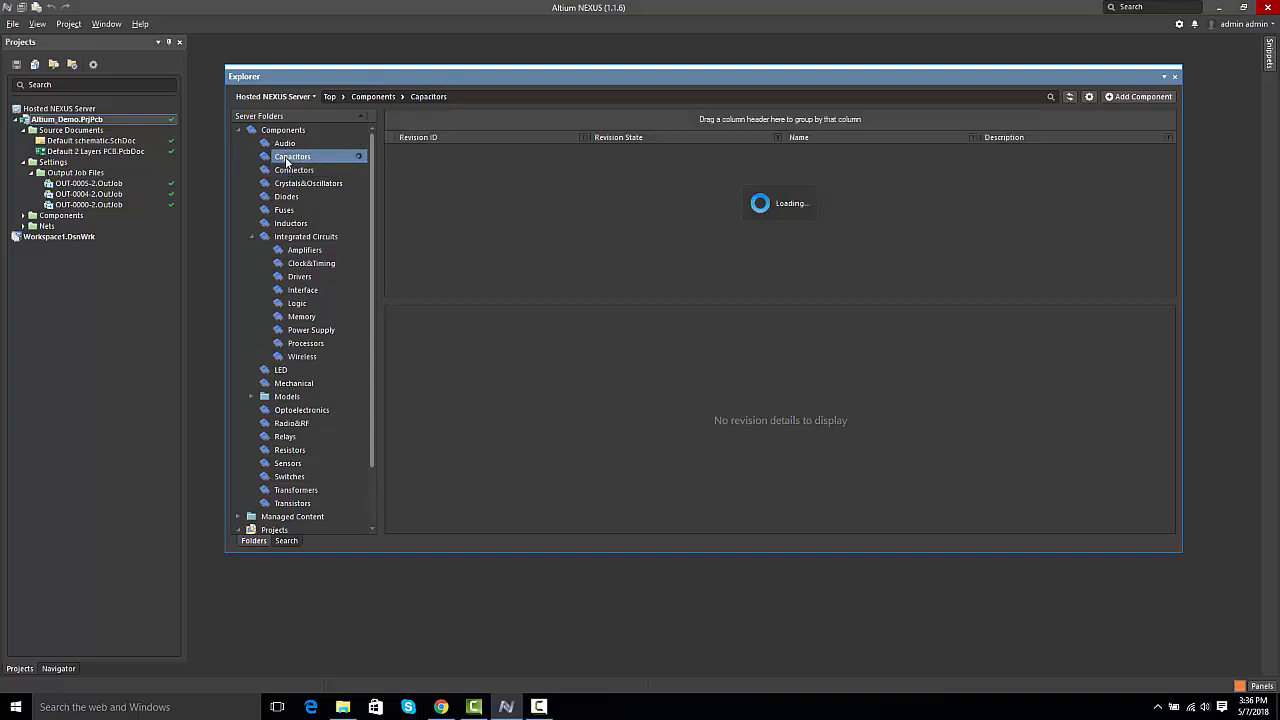
pyautogui.click(482, 165)
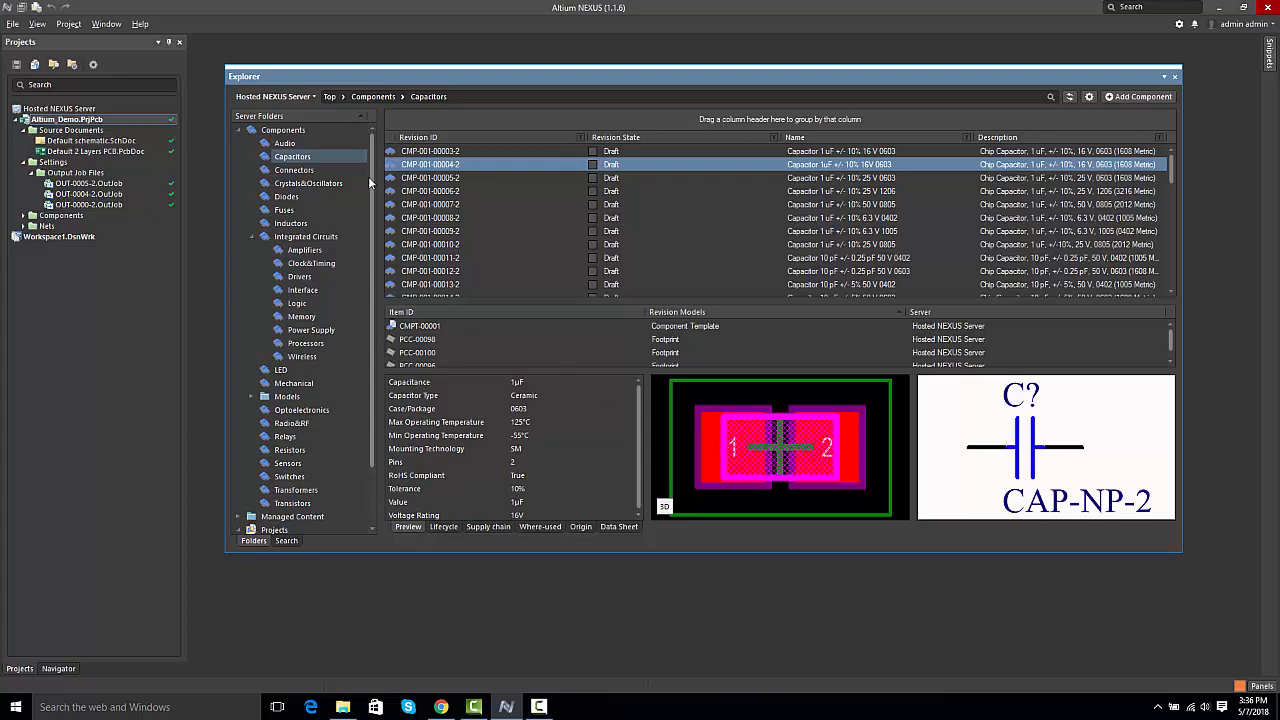
# Step: Return to the Altium_Demo project folder and examine the child items of the Altium_Demo and SRC-Altium_Demo items
pyautogui.moveTo(373, 181); pyautogui.dragTo(386, 273)
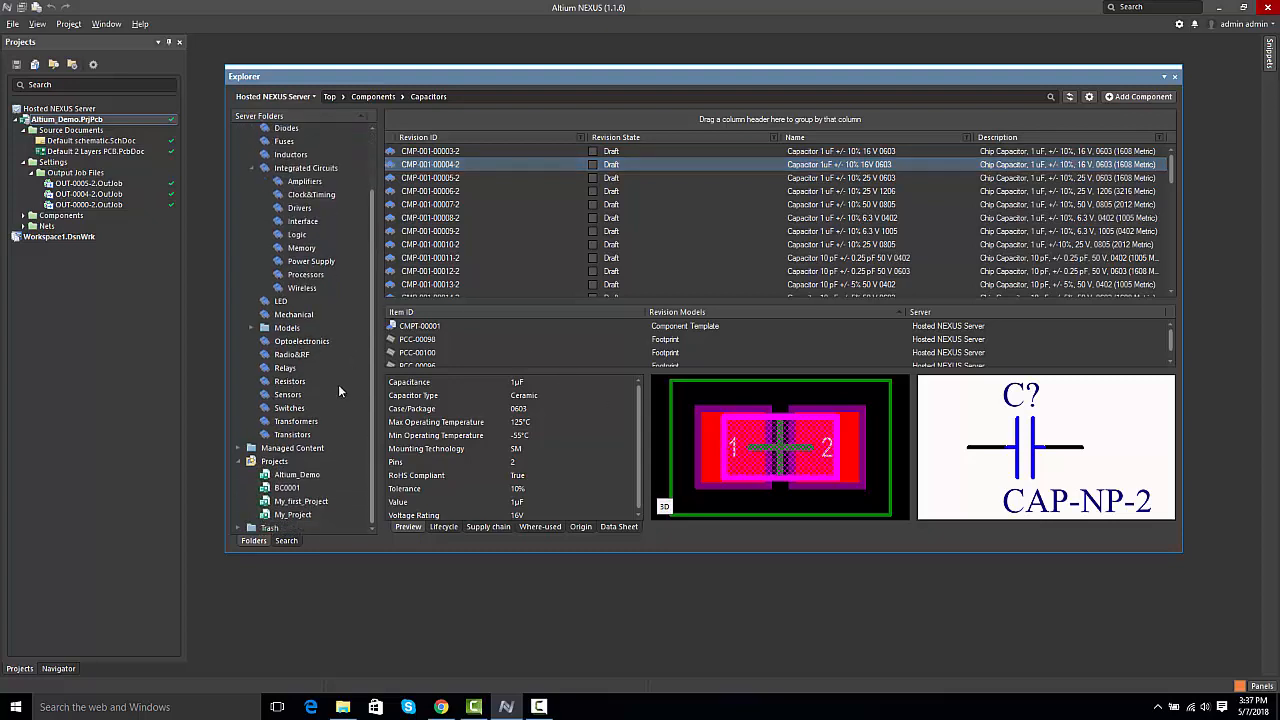
pyautogui.click(297, 475)
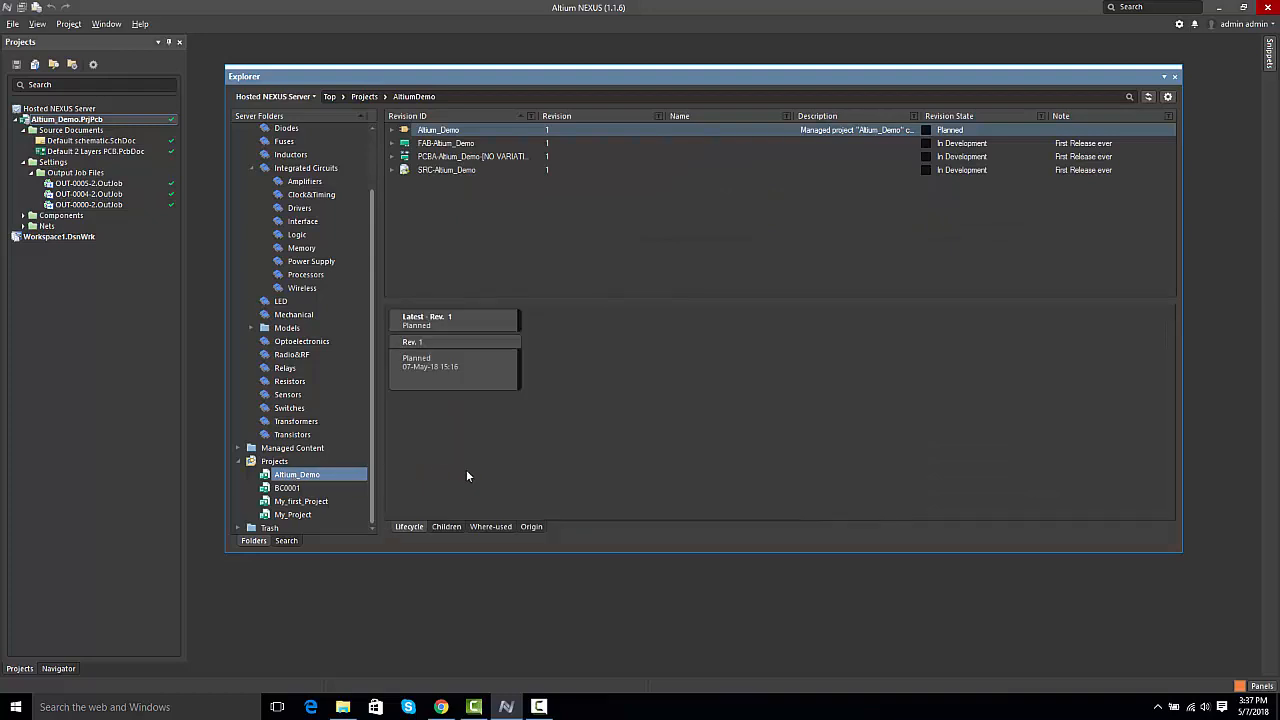
pyautogui.click(448, 526)
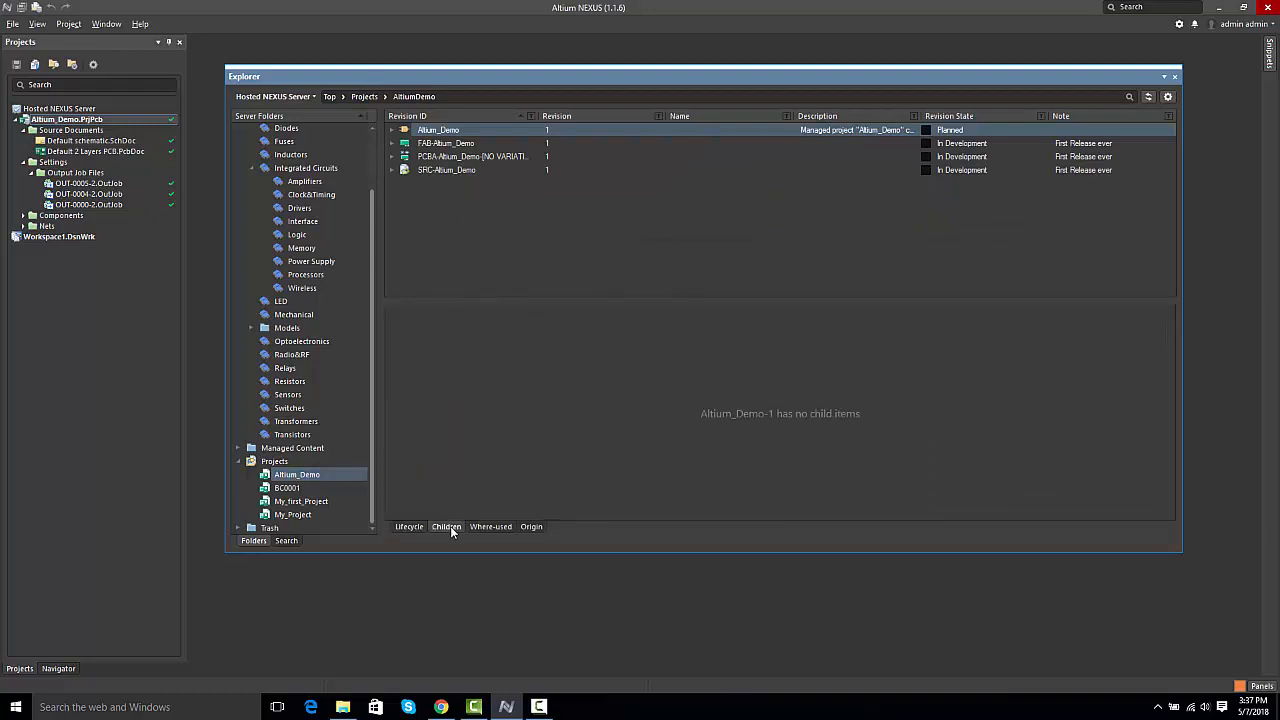
pyautogui.click(447, 170)
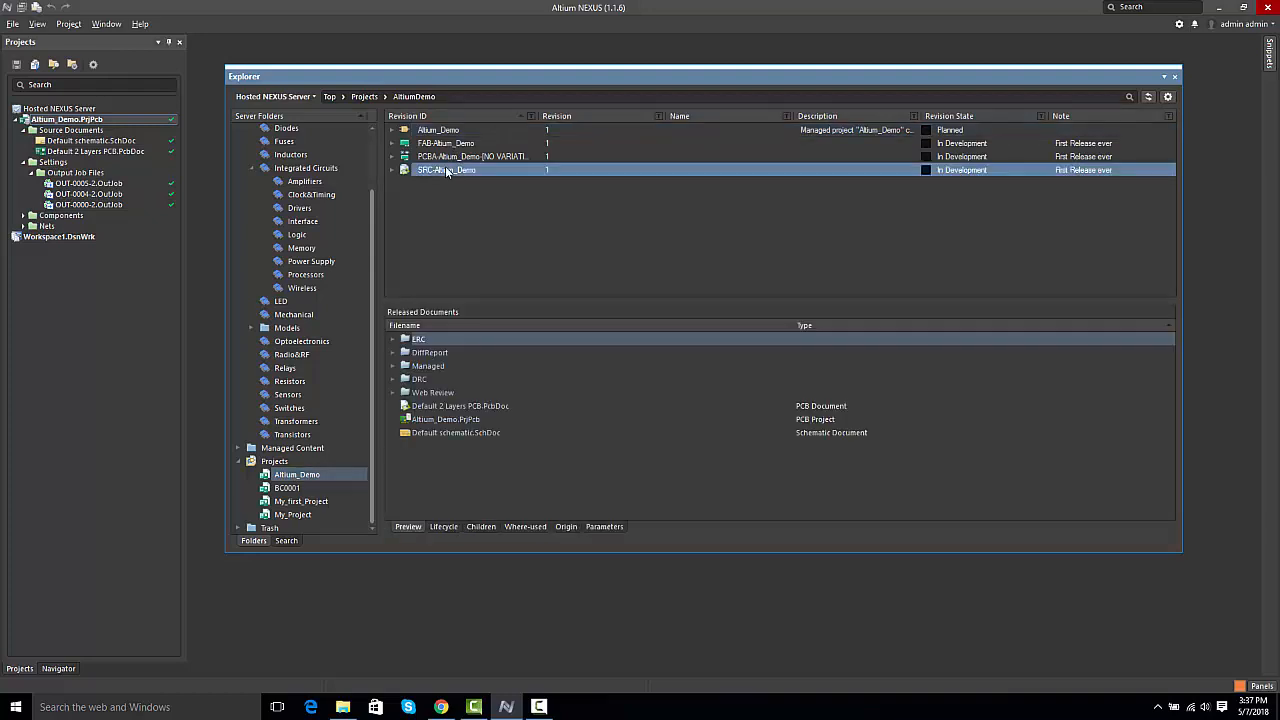
pyautogui.click(478, 526)
# Step: Go from the child items to capacitor CMP-001-00001 and open its footprint PCC-00090 for editing, closing the Explorer
pyautogui.click(470, 327)
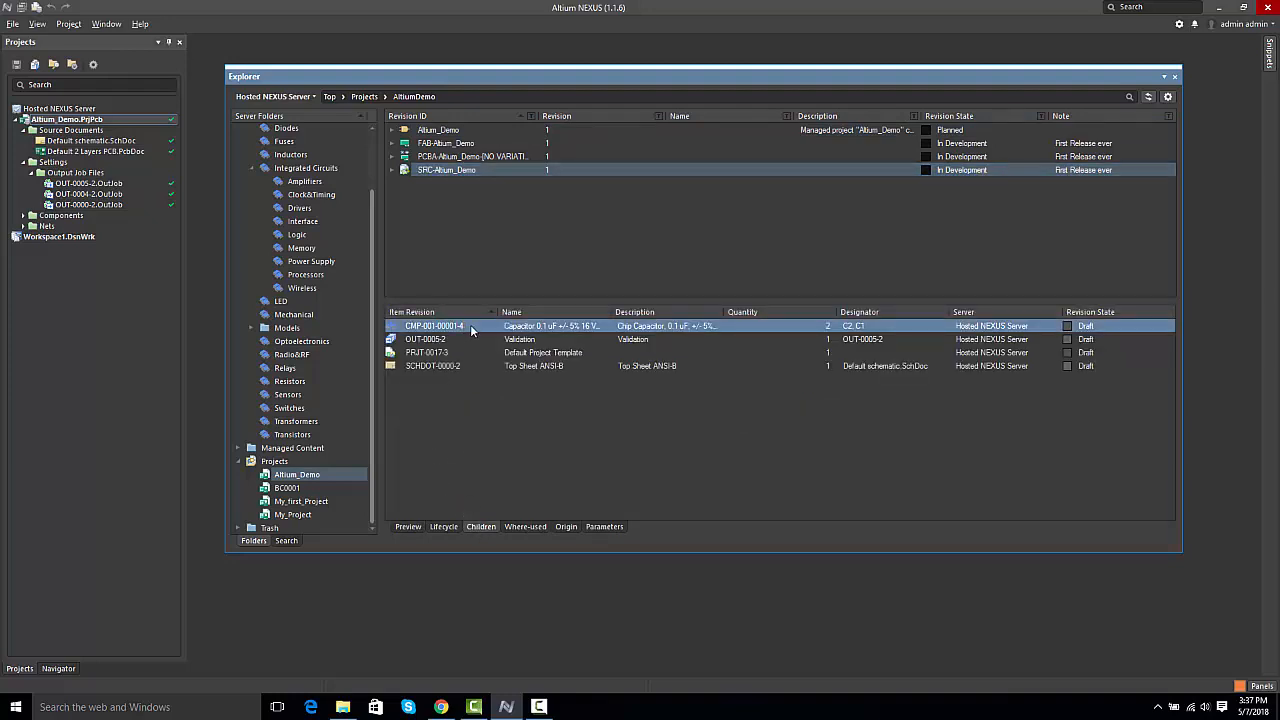
pyautogui.rightClick(472, 330)
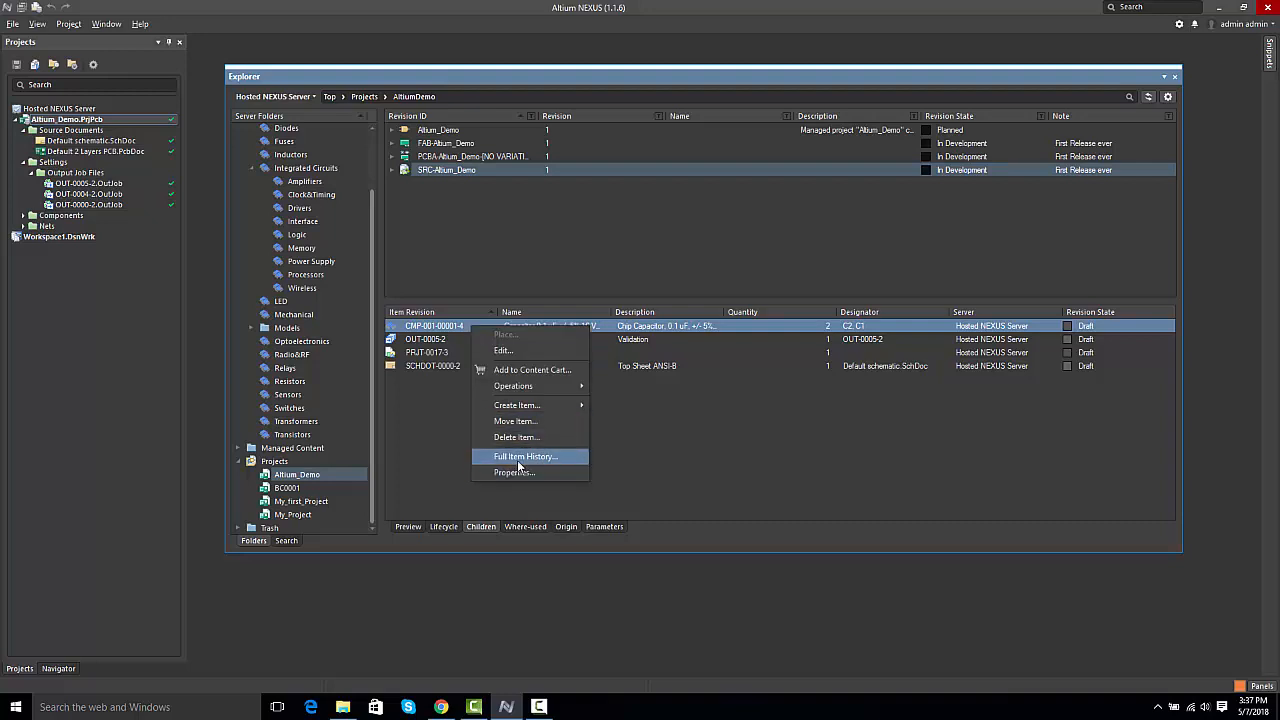
pyautogui.click(445, 330)
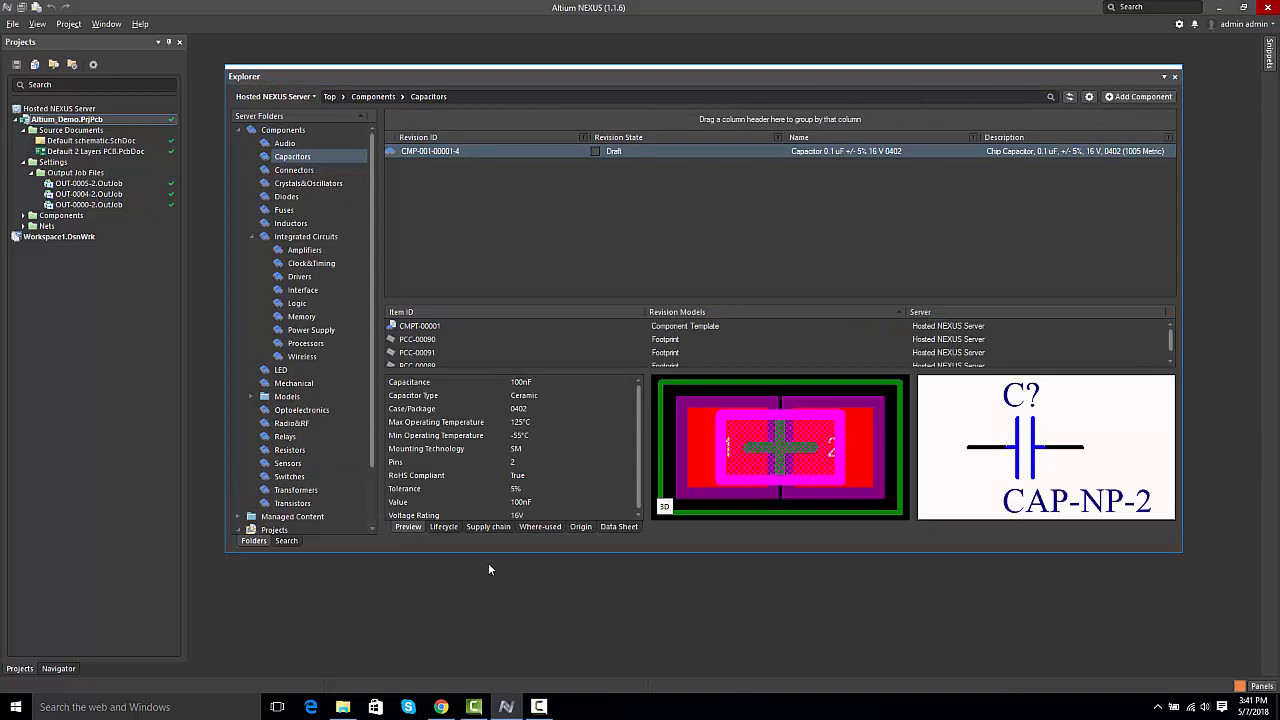
pyautogui.click(415, 341)
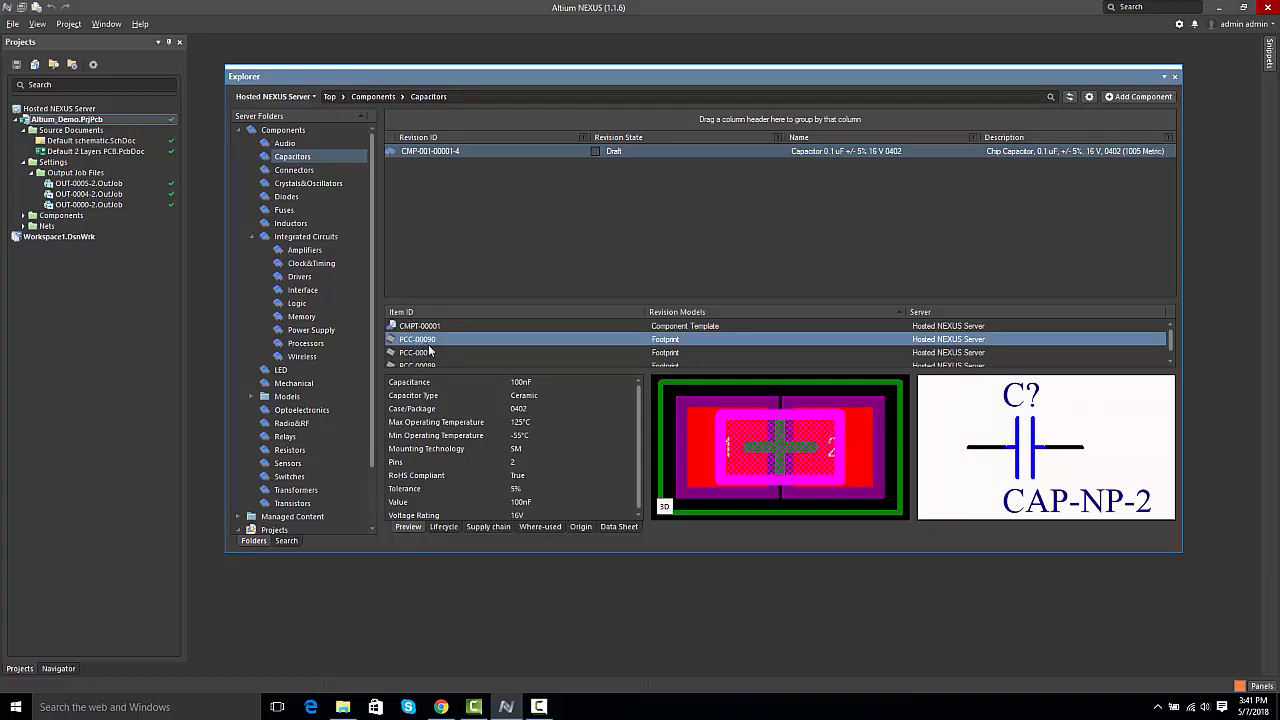
pyautogui.rightClick(421, 344)
pyautogui.click(444, 368)
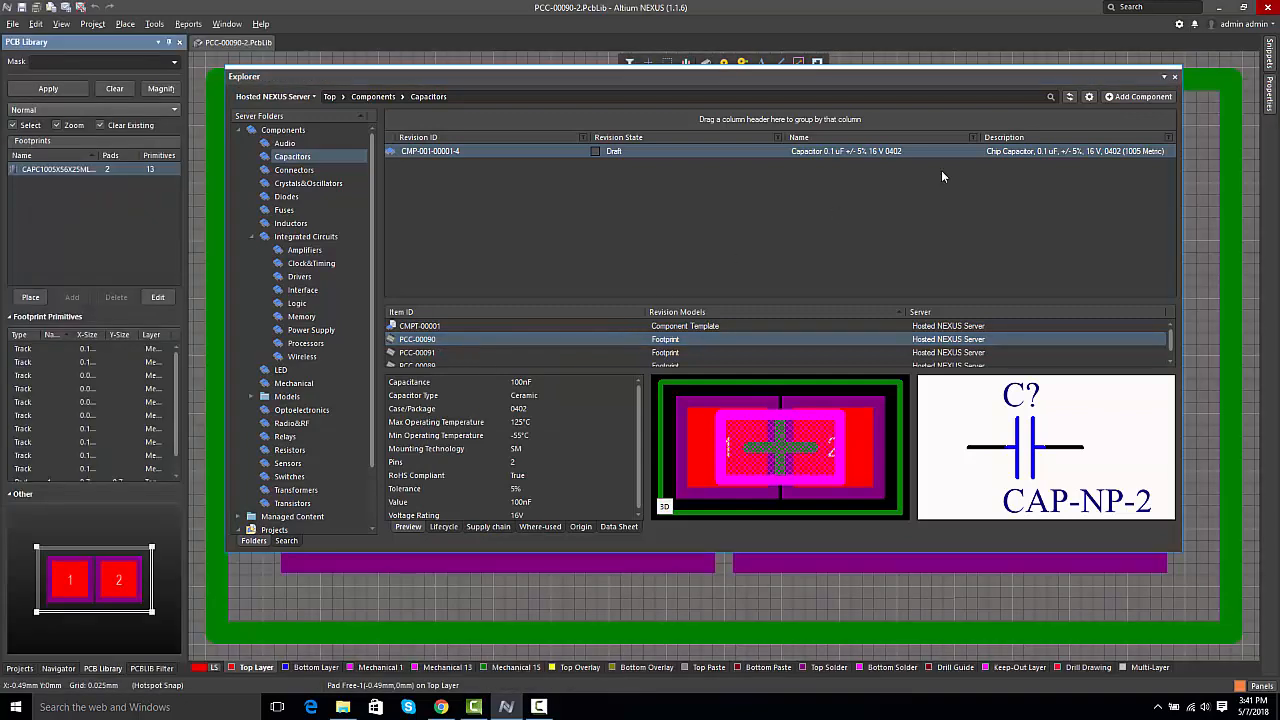
pyautogui.click(1174, 77)
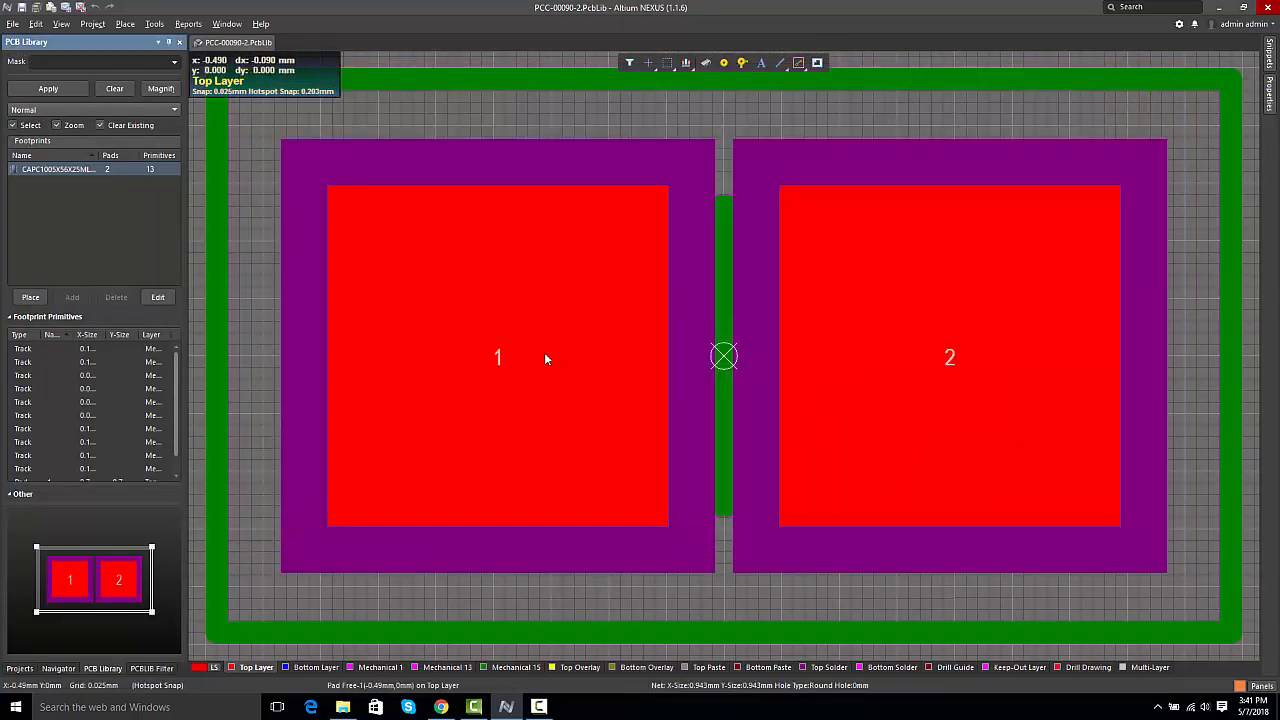
# Step: Set the Y size of both footprint pads to 0.72 mm
pyautogui.click(684, 431)
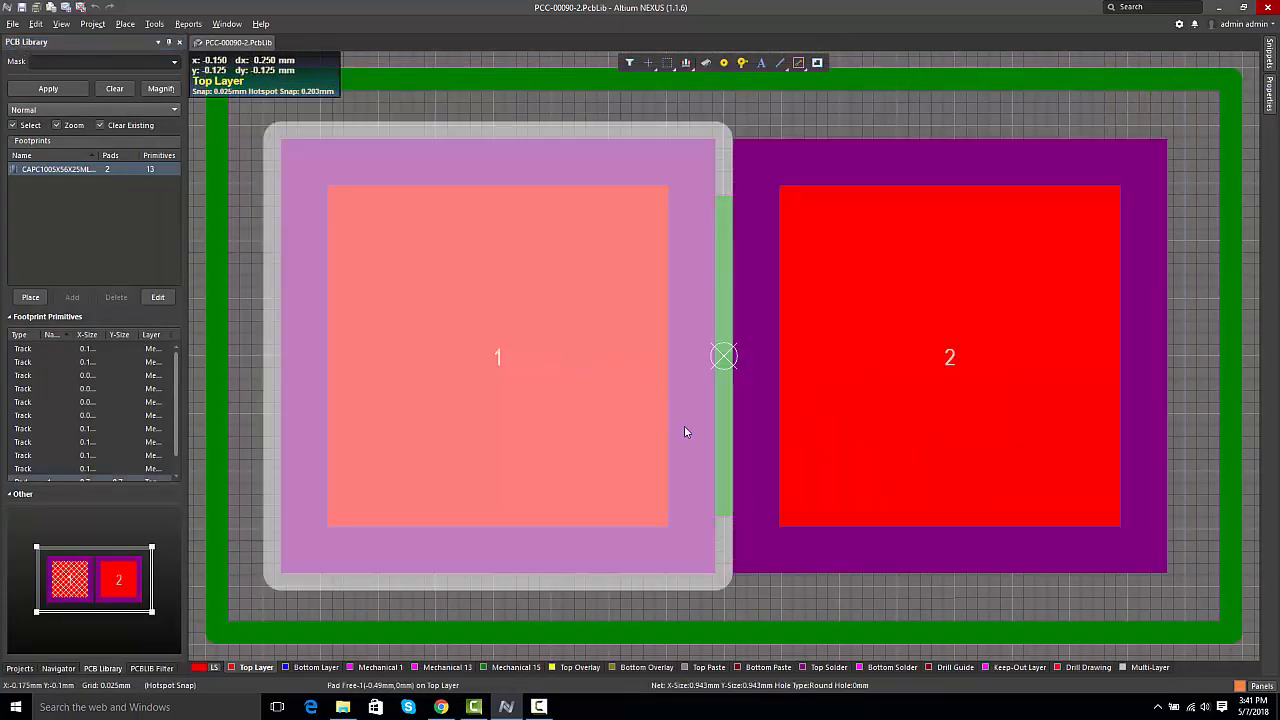
pyautogui.keyDown('shift'); pyautogui.click(903, 463); pyautogui.keyUp('shift')
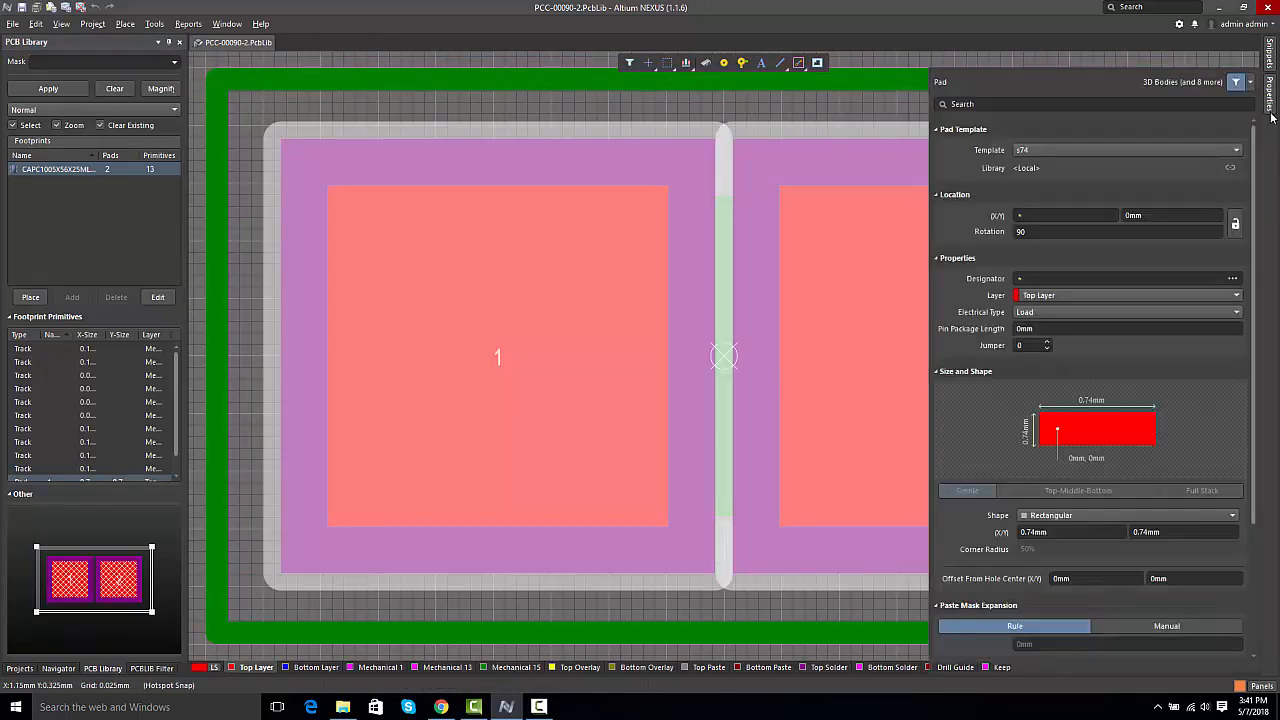
pyautogui.click(1270, 100)
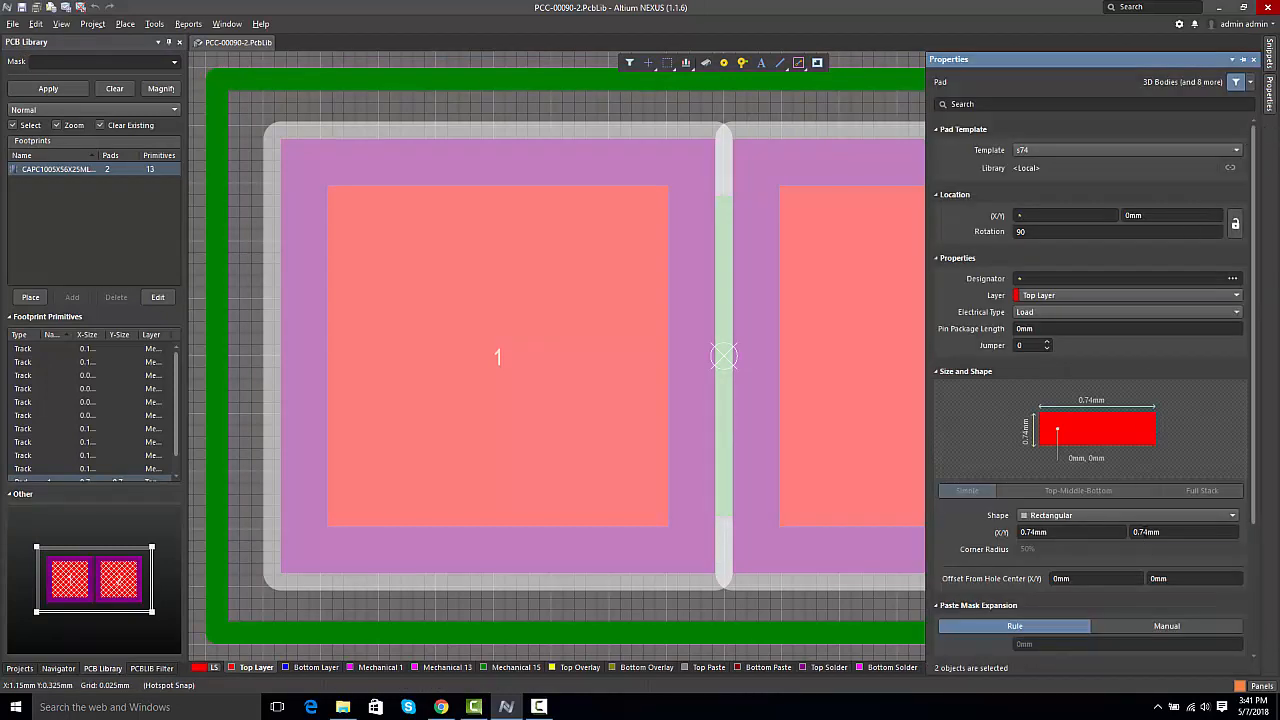
pyautogui.click(1146, 532)
pyautogui.click(1146, 532)
pyautogui.press('BackSpace')
pyautogui.write('2')
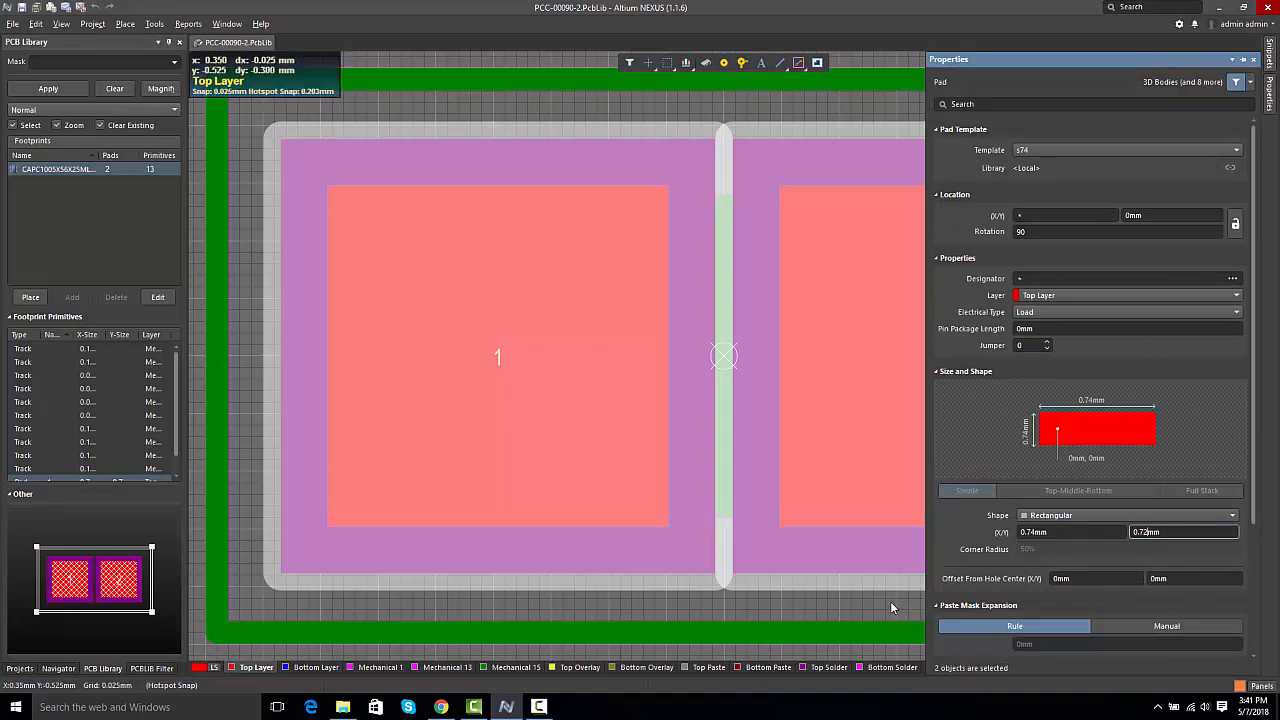
pyautogui.press('Return')
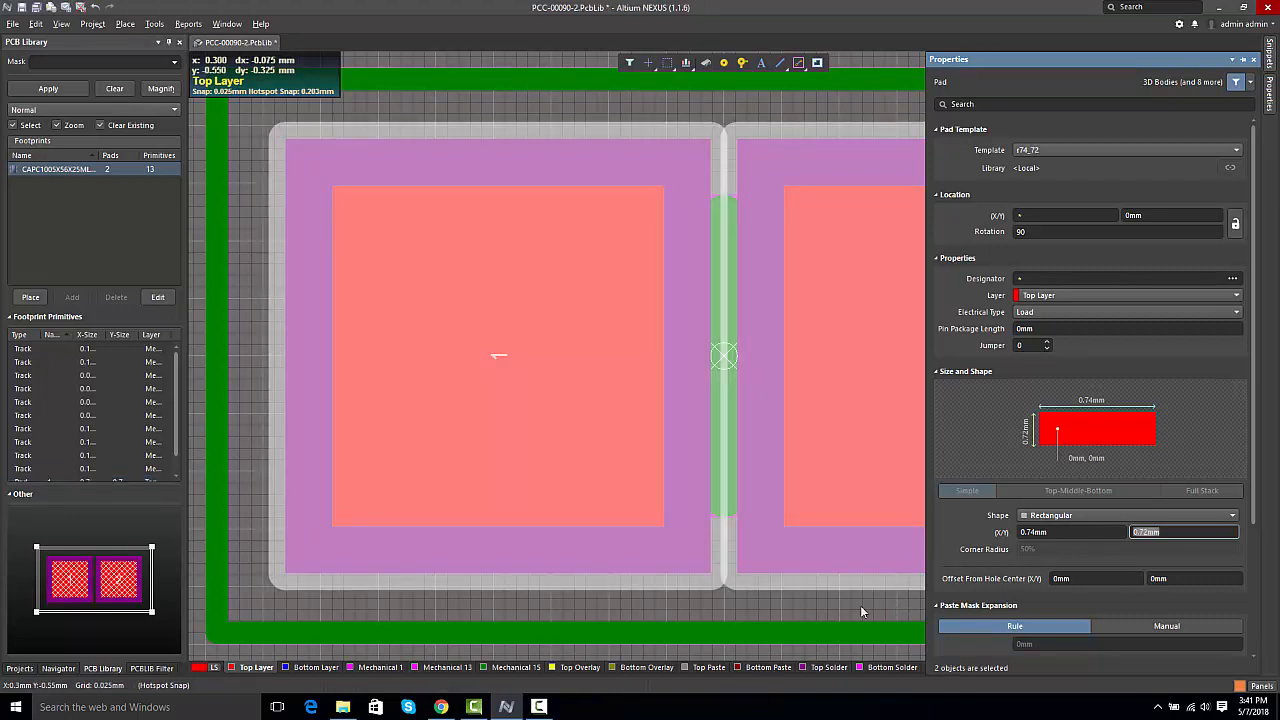
pyautogui.click(860, 605)
# Step: Save the PCC-00090 footprint and release it to the server with the note "pad size reduced", updating its related items
pyautogui.rightClick(234, 43)
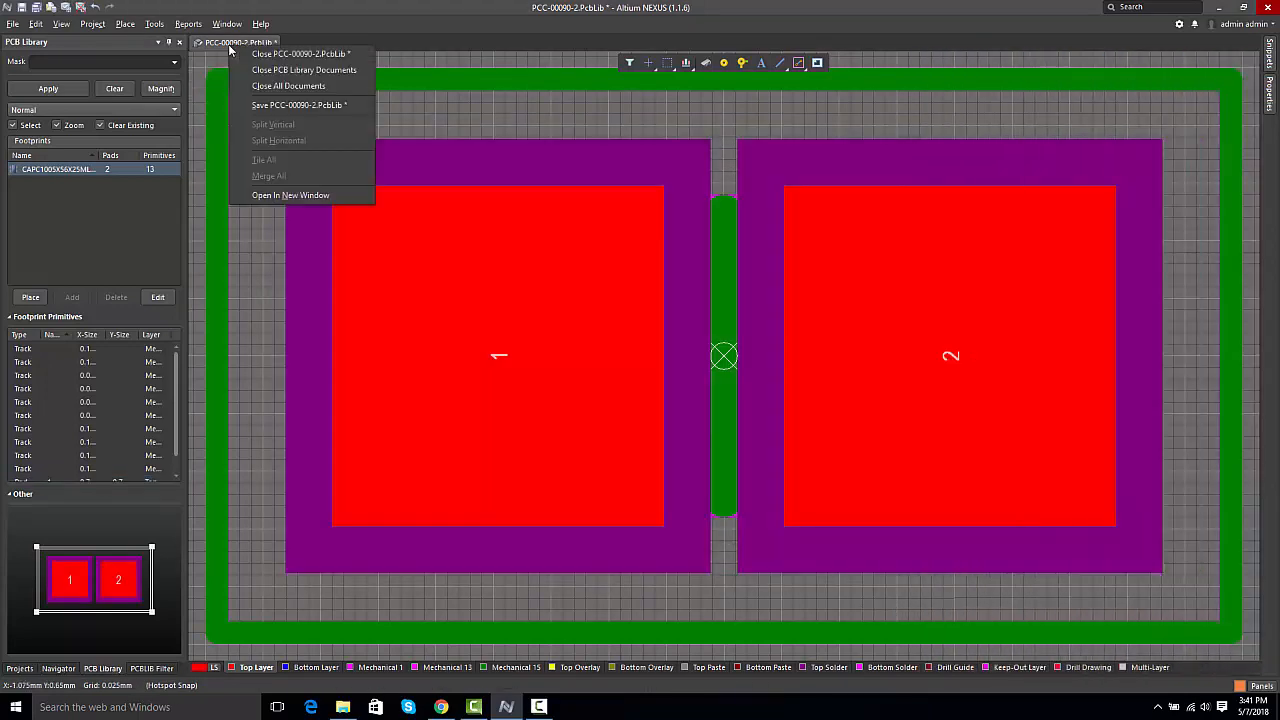
pyautogui.click(268, 109)
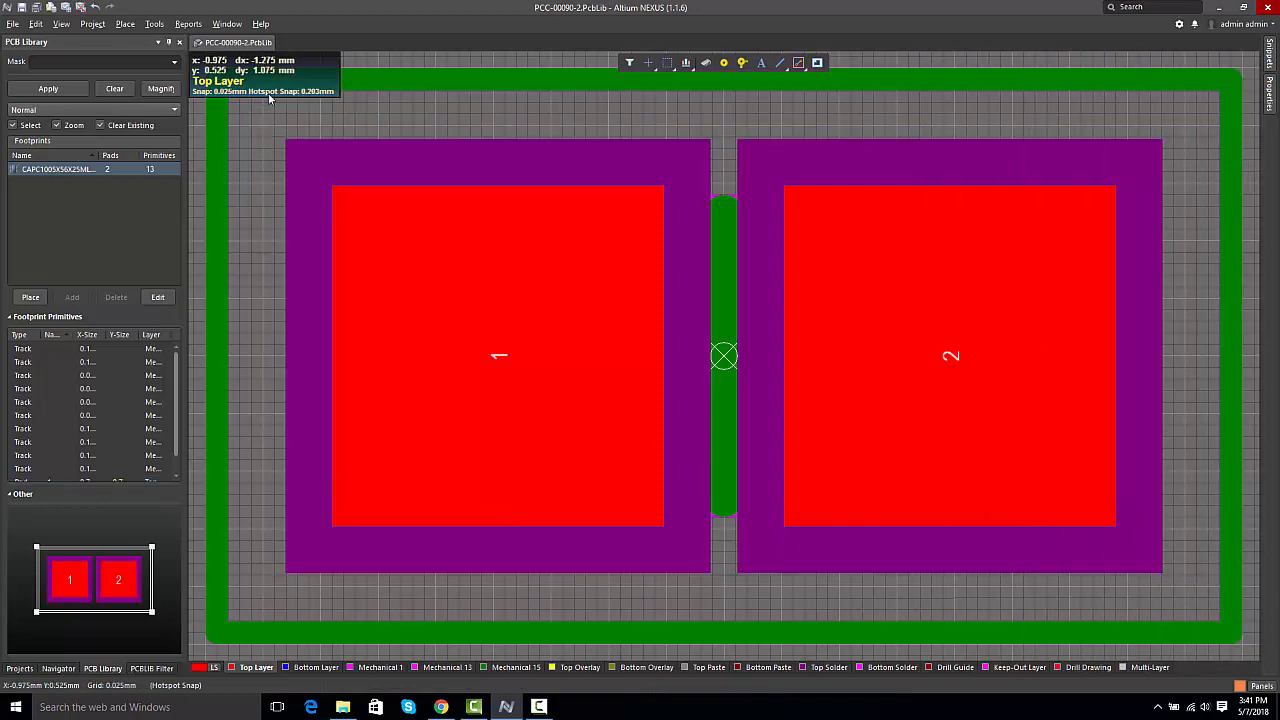
pyautogui.click(66, 10)
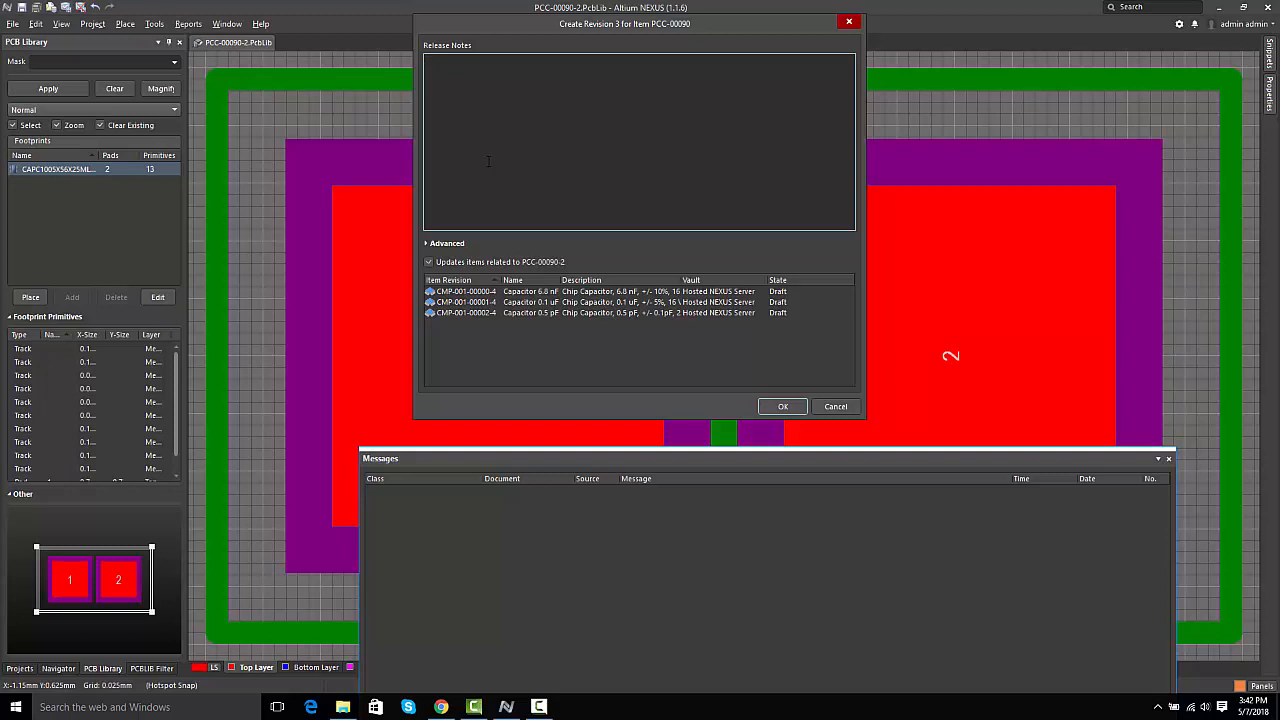
pyautogui.write('pad size reduced')
pyautogui.click(781, 407)
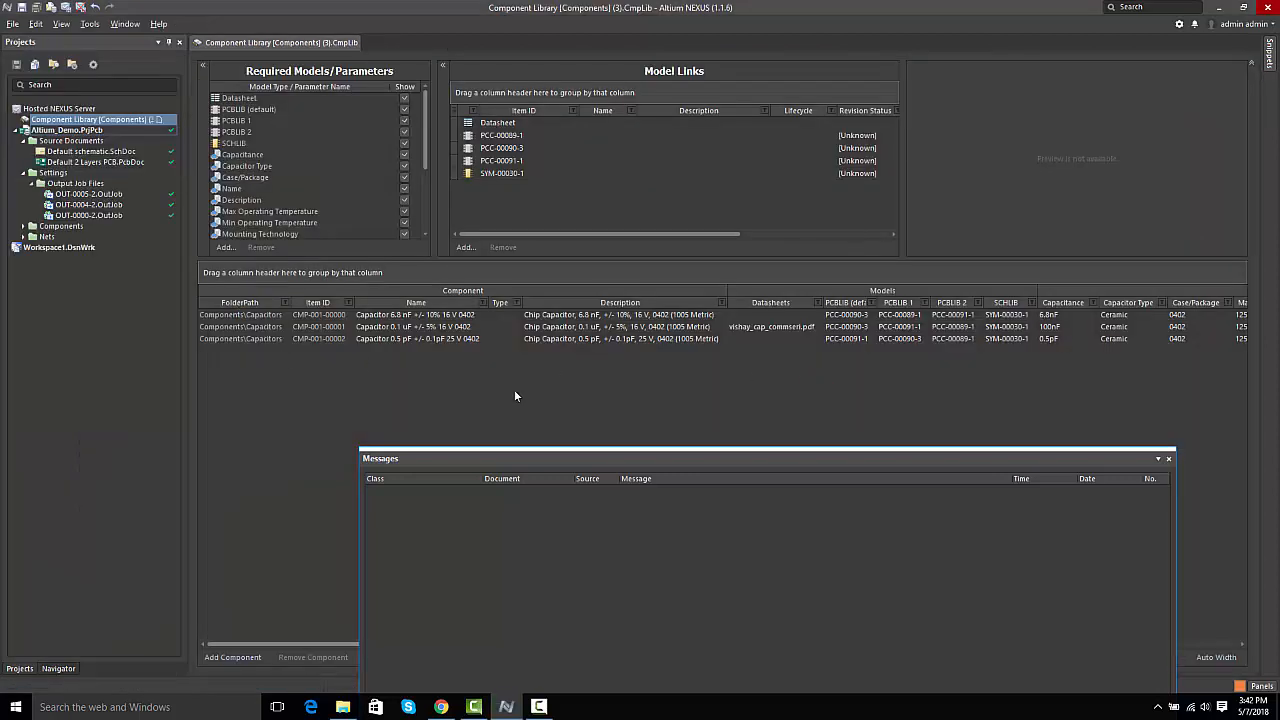
# Step: Release new revisions of the three capacitors that use the changed footprint to the server, and close the release and Messages windows
pyautogui.click(1168, 458)
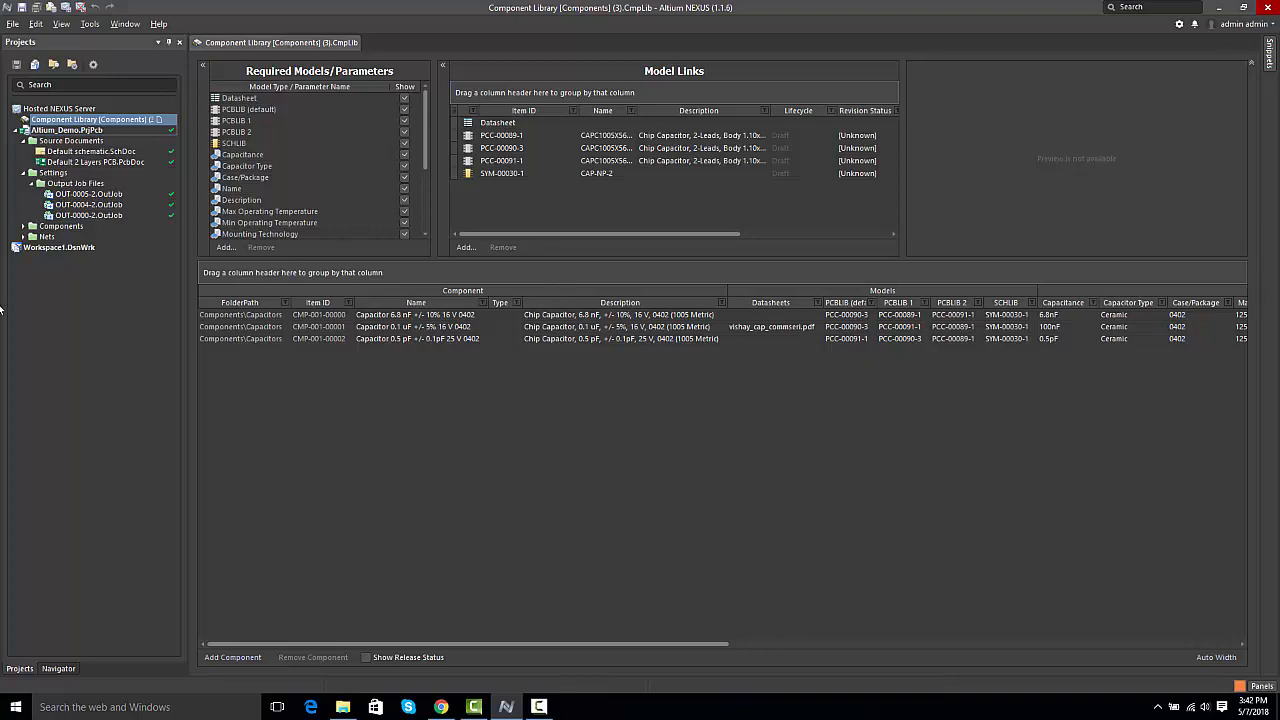
pyautogui.click(64, 7)
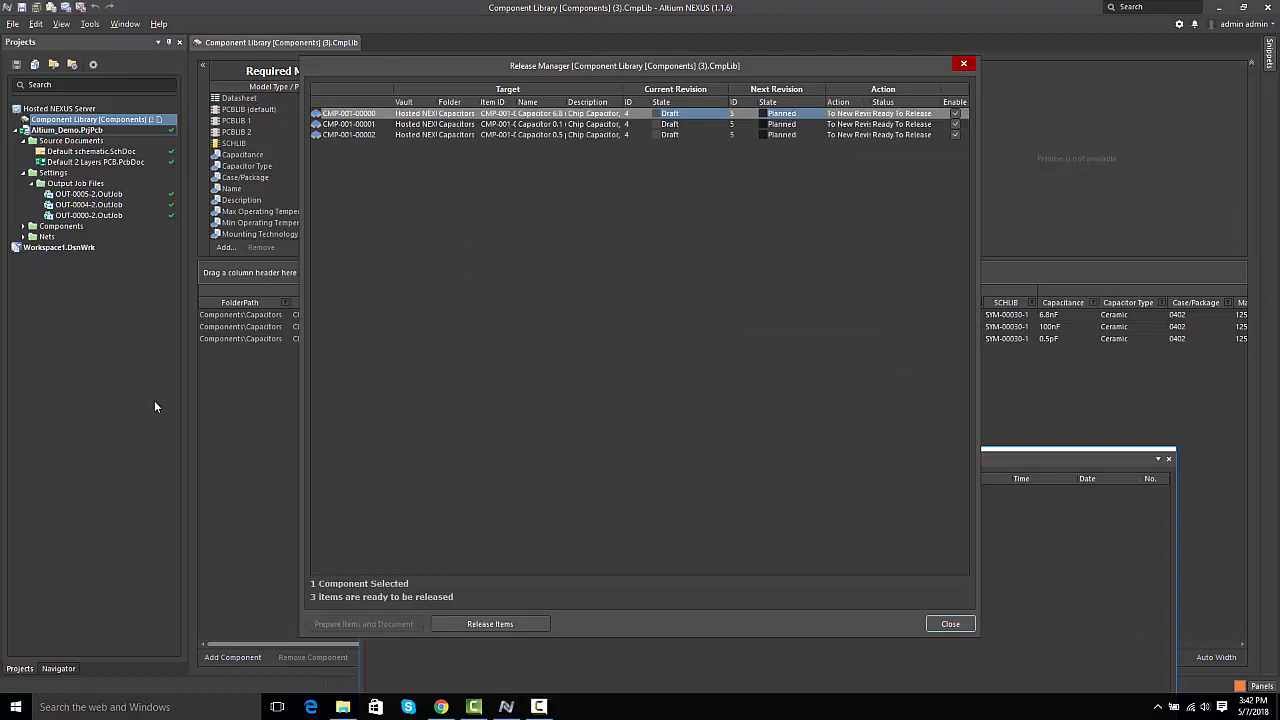
pyautogui.click(520, 622)
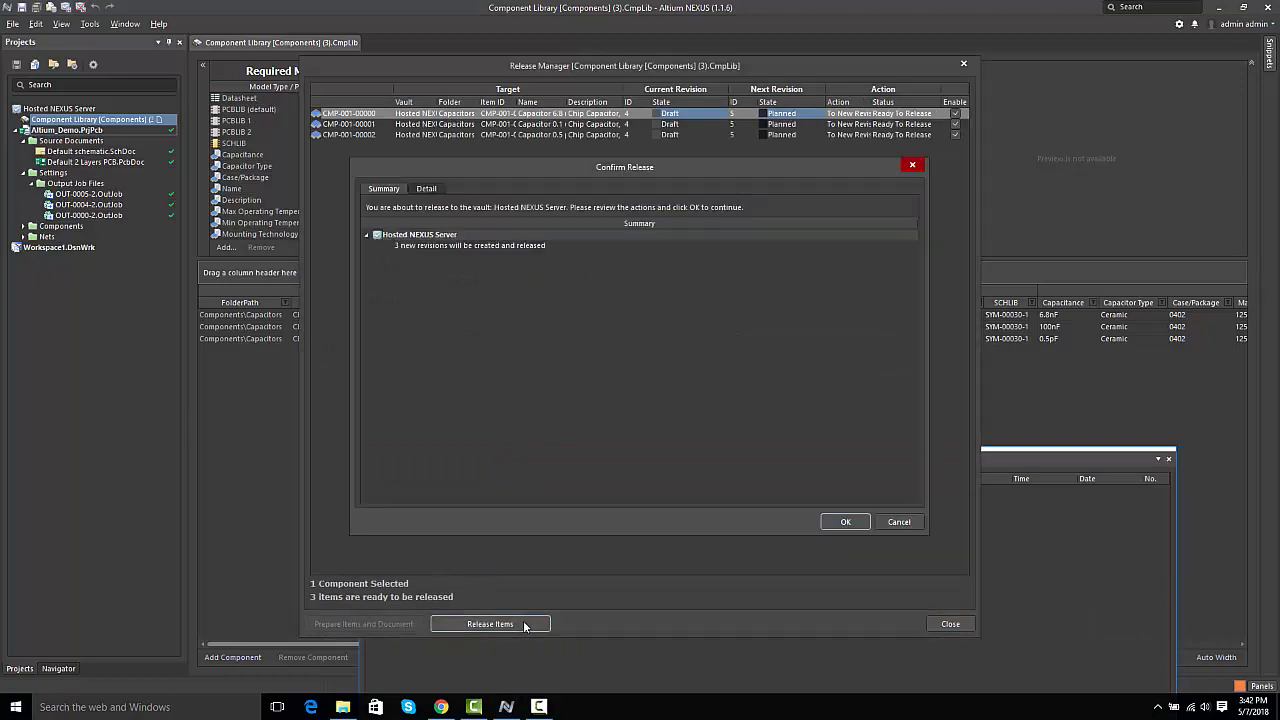
pyautogui.click(840, 521)
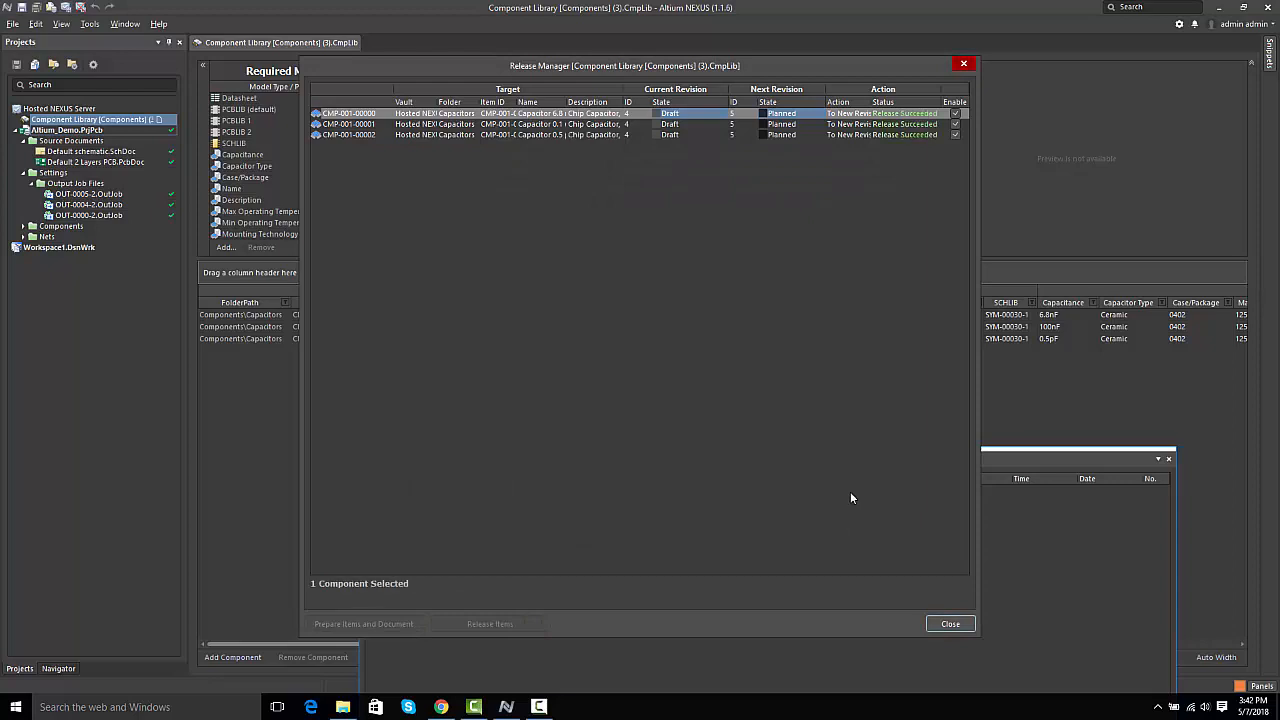
pyautogui.click(966, 626)
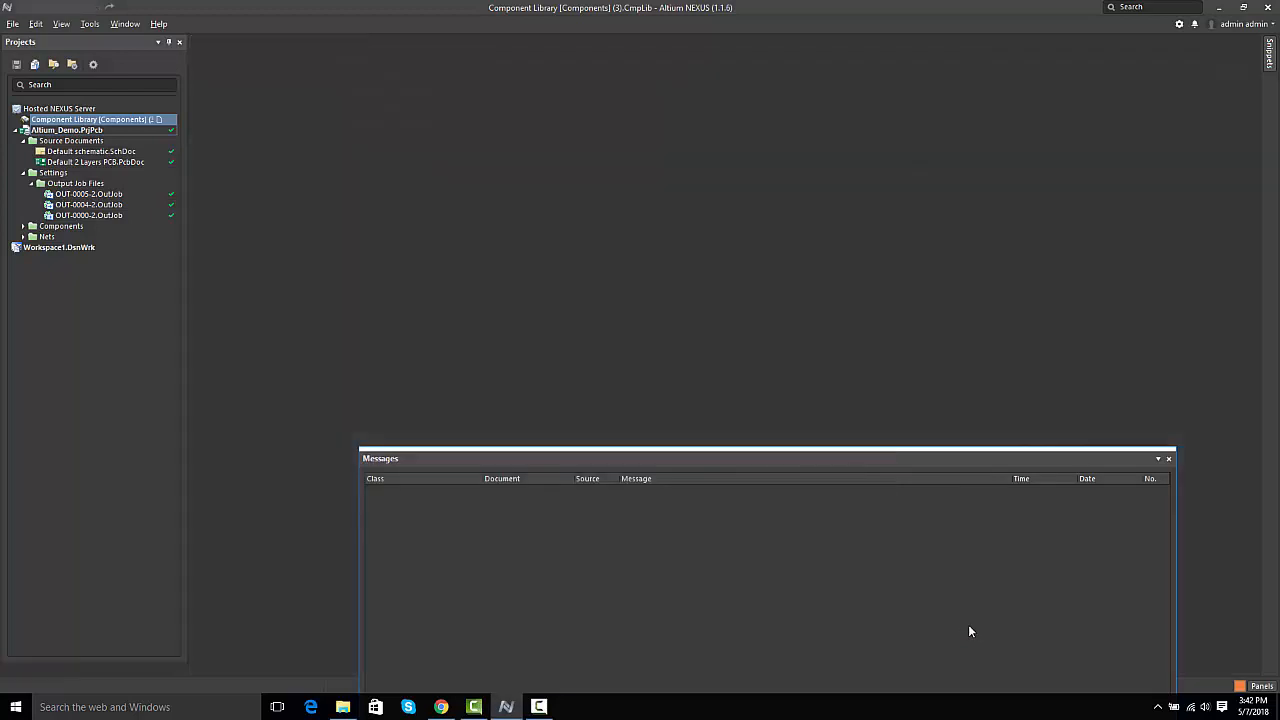
pyautogui.click(1169, 460)
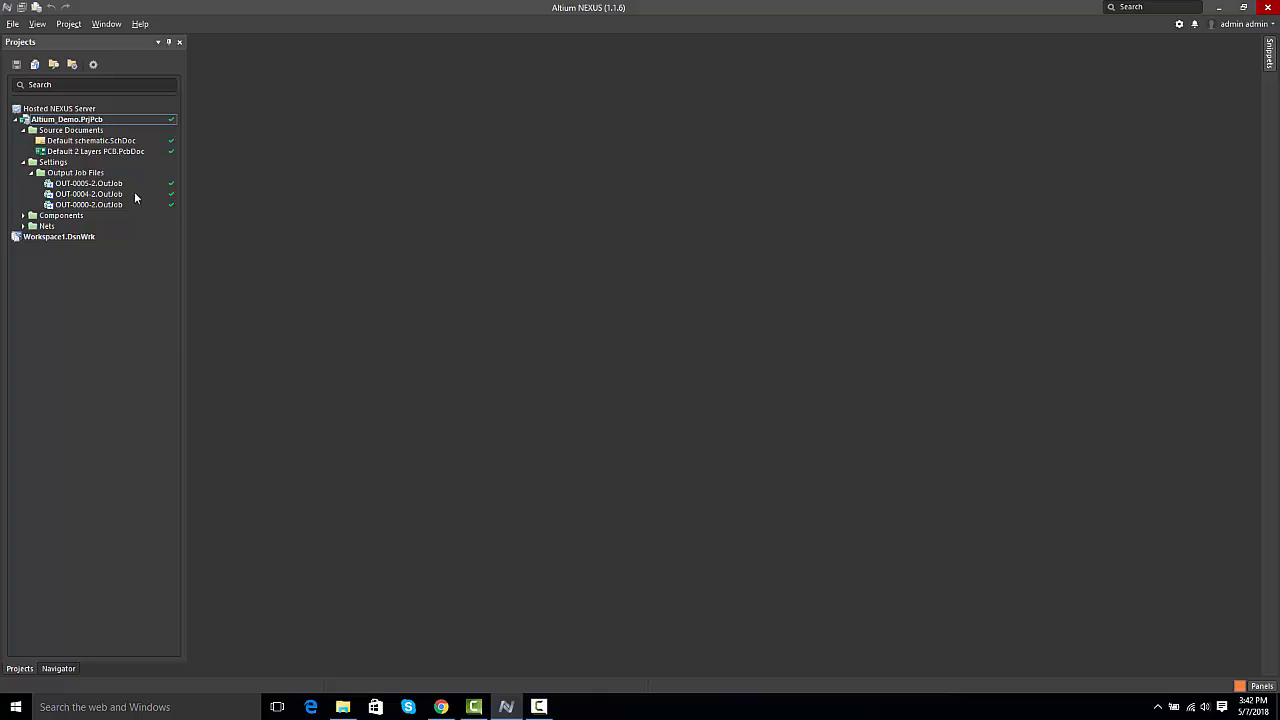
# Step: Open Default schematic.SchDoc from the Altium_Demo project and check the revision state of capacitor C2 in its properties
pyautogui.doubleClick(99, 142)
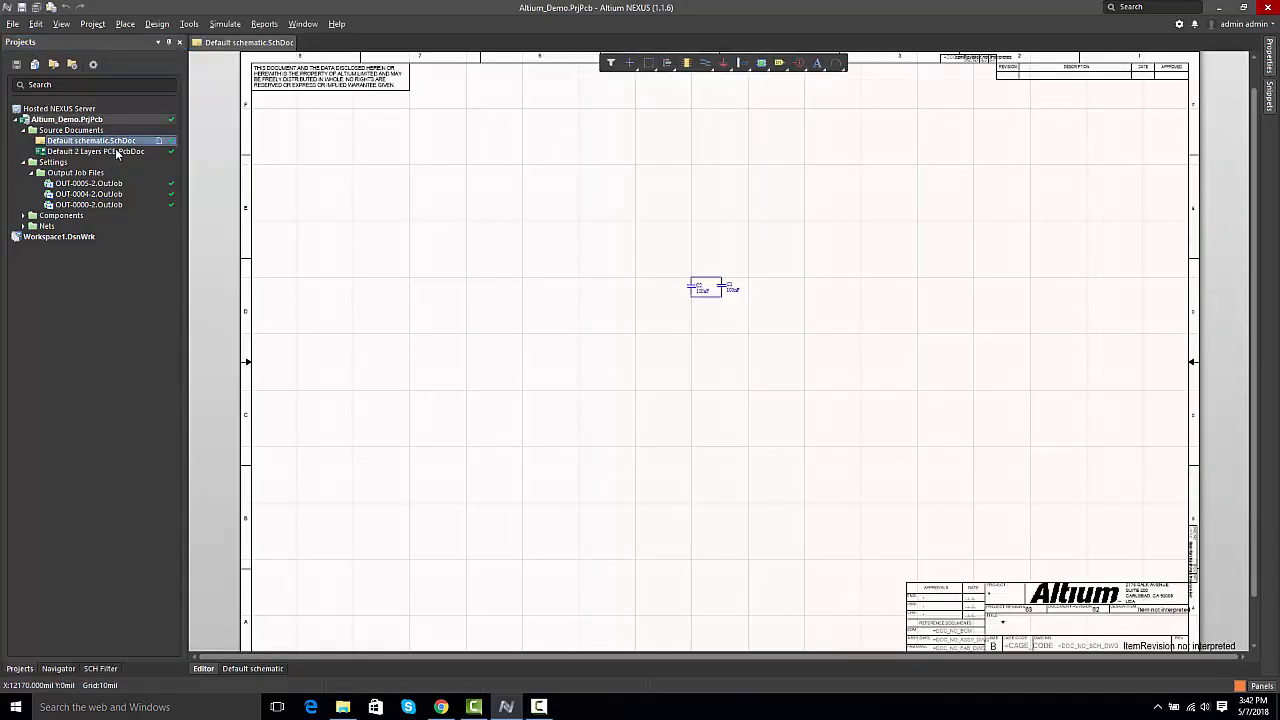
pyautogui.click(693, 288)
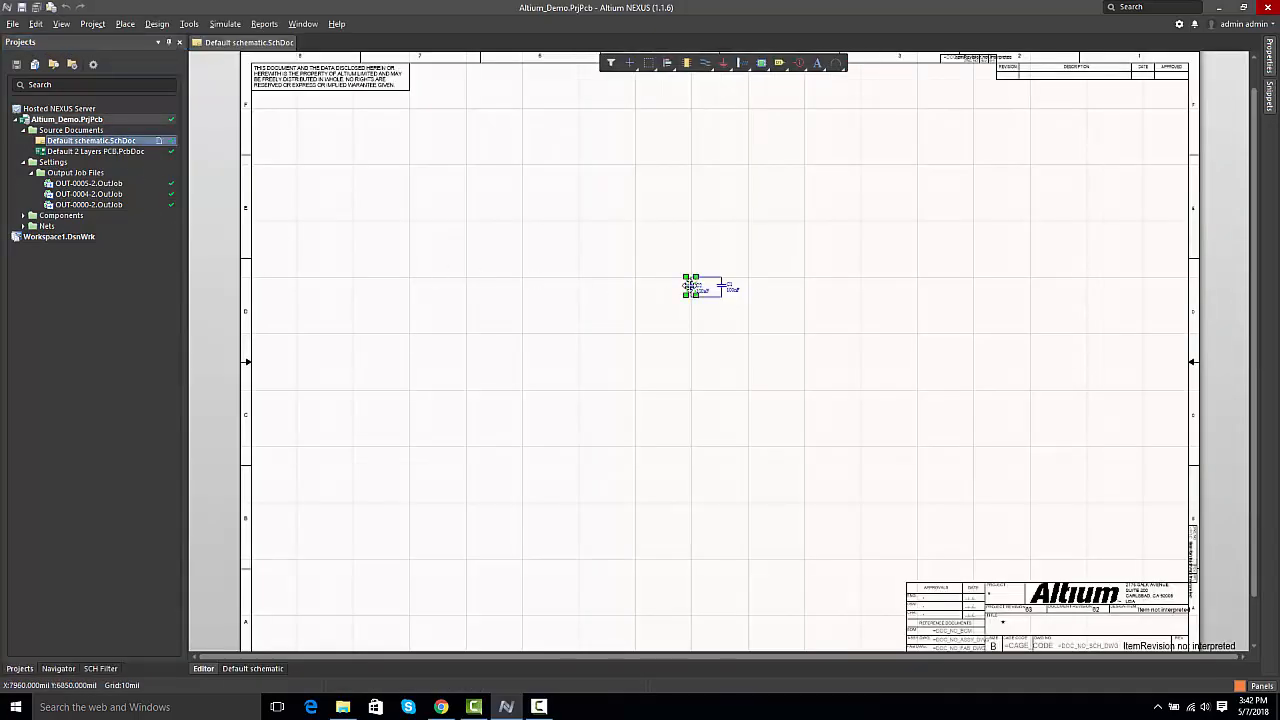
pyautogui.click(1270, 62)
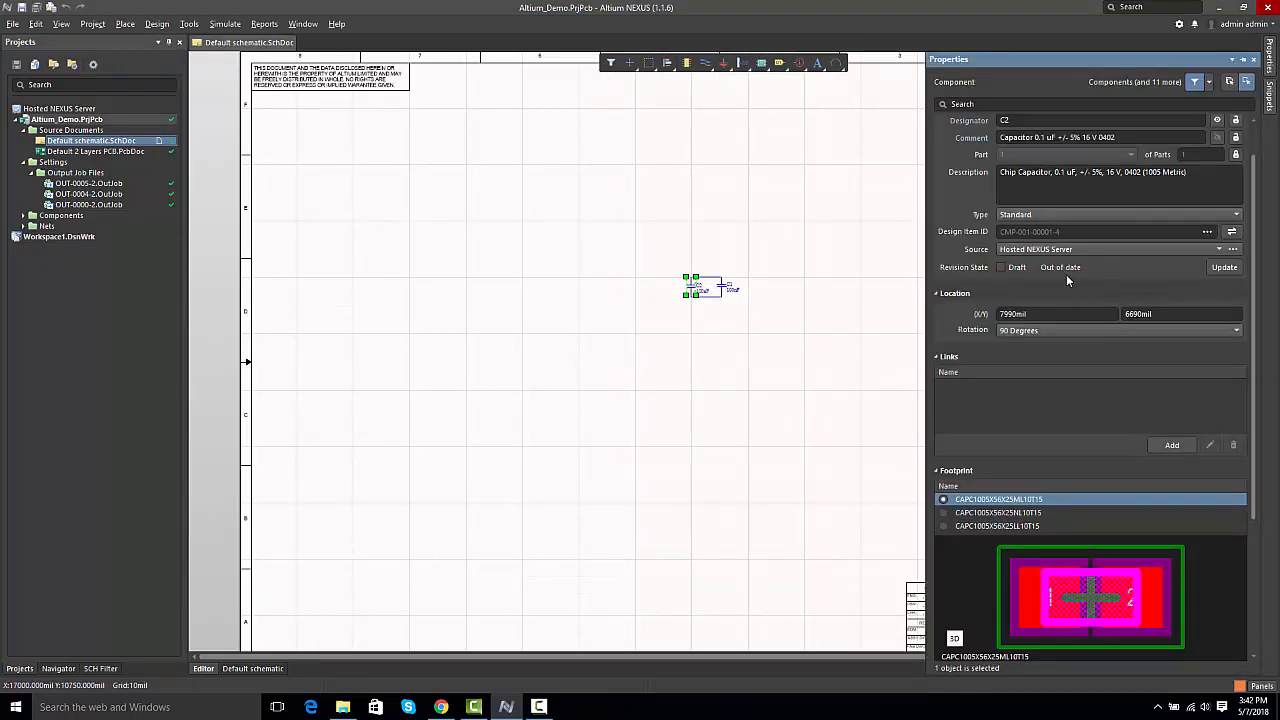
pyautogui.click(749, 357)
# Step: Set capacitors C1 and C2 to update to their latest revision in the Item Manager
pyautogui.click(189, 23)
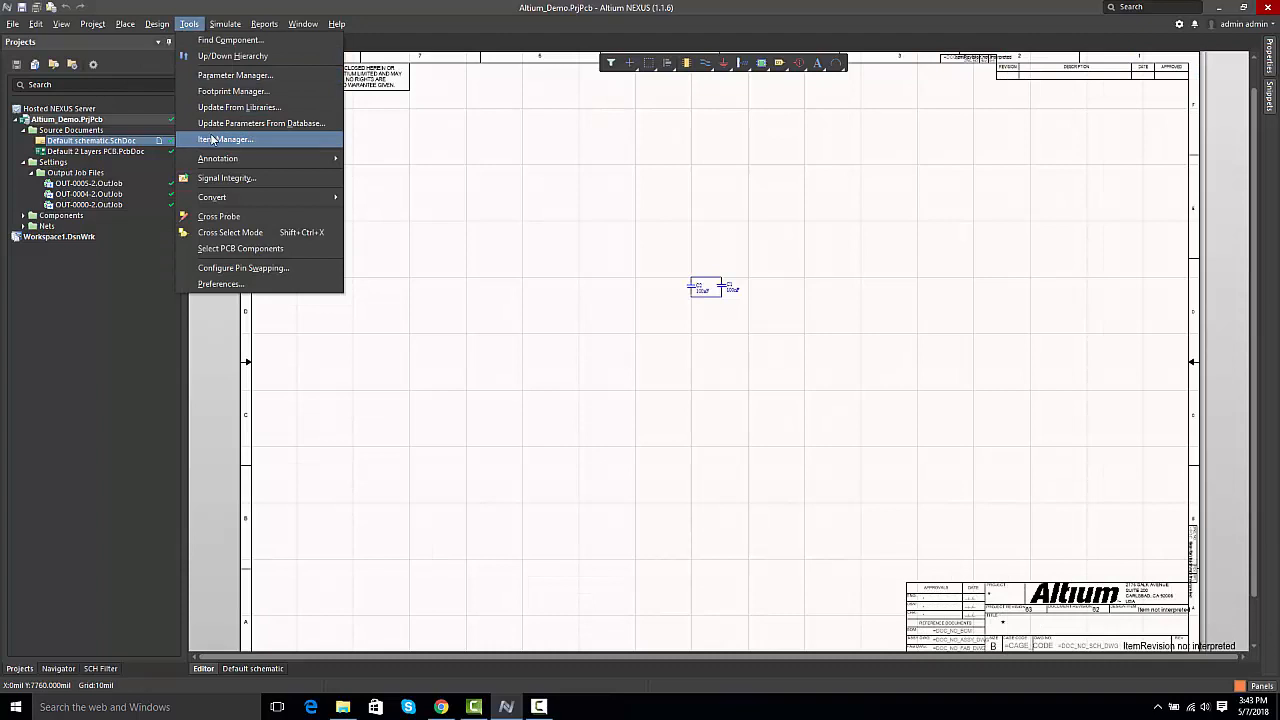
pyautogui.click(213, 139)
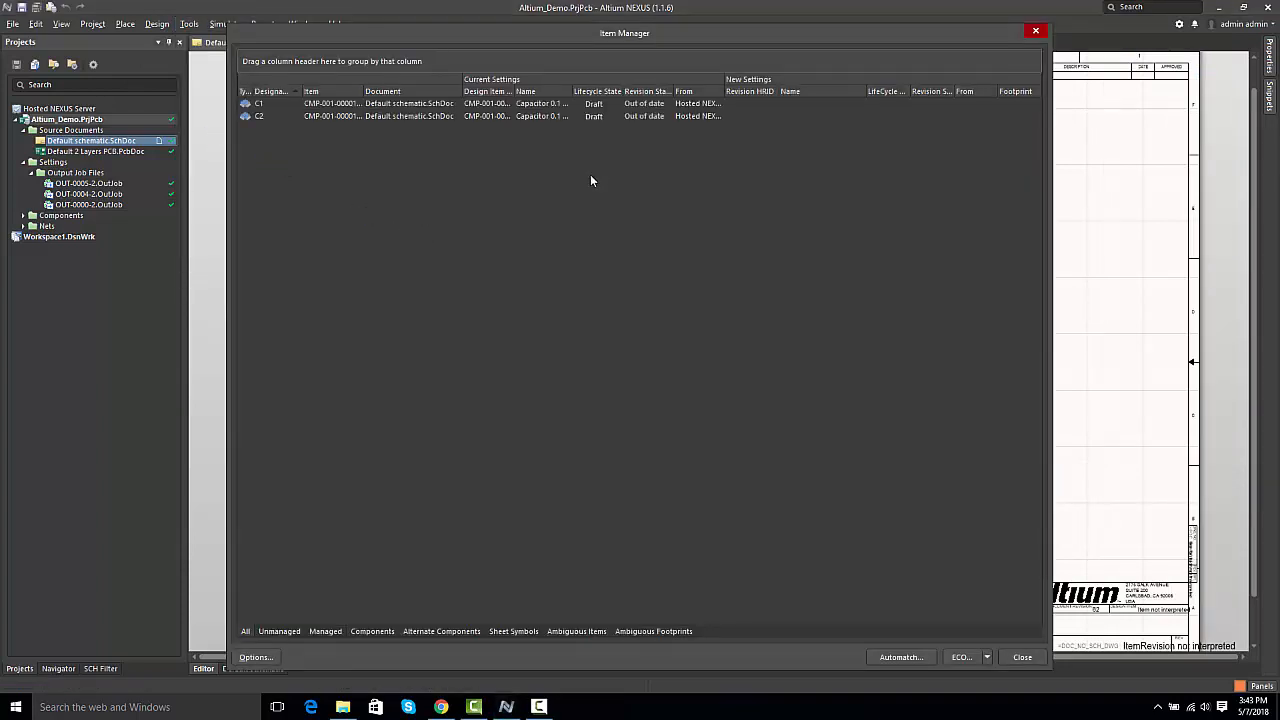
pyautogui.click(617, 106)
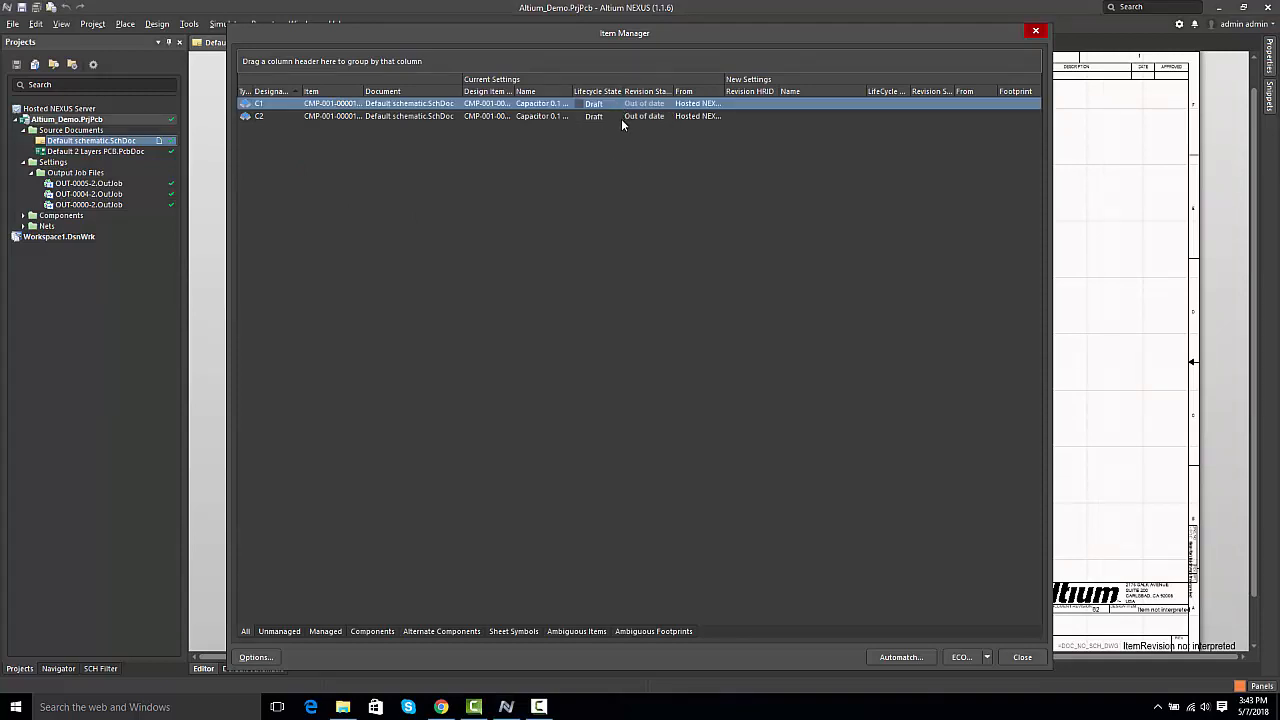
pyautogui.keyDown('shift'); pyautogui.click(621, 118); pyautogui.keyUp('shift')
pyautogui.rightClick(617, 117)
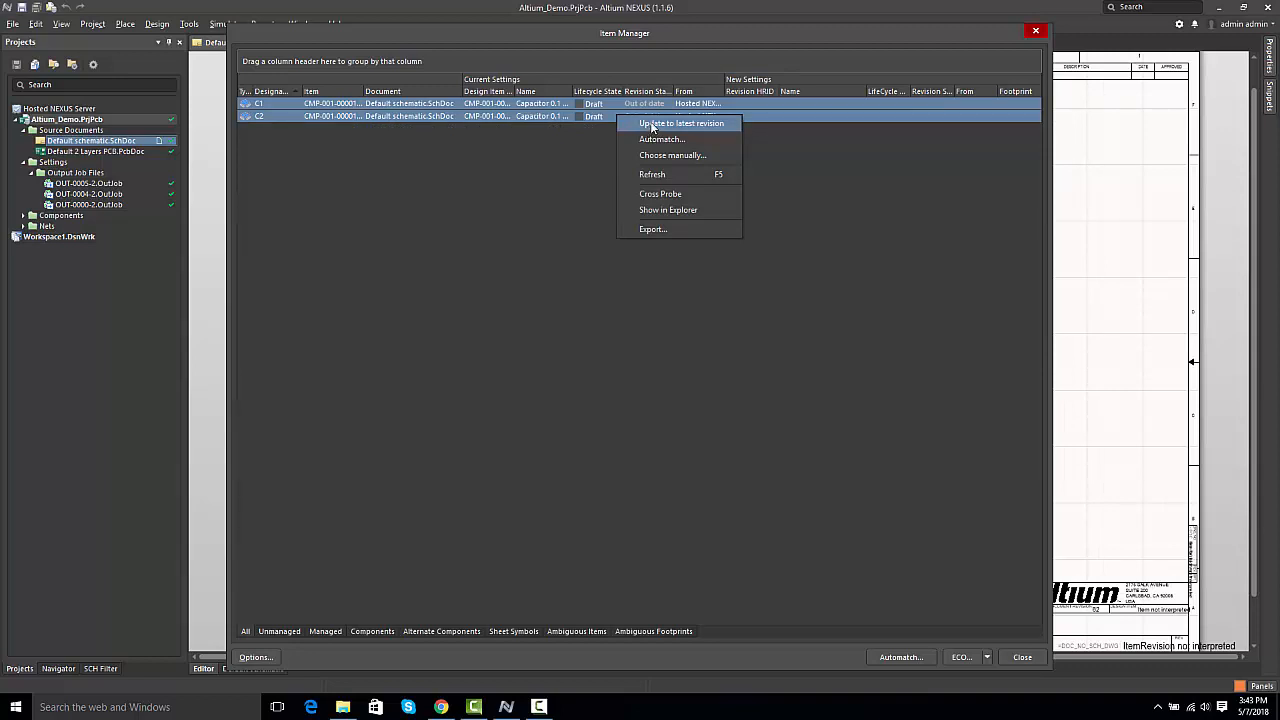
pyautogui.click(651, 124)
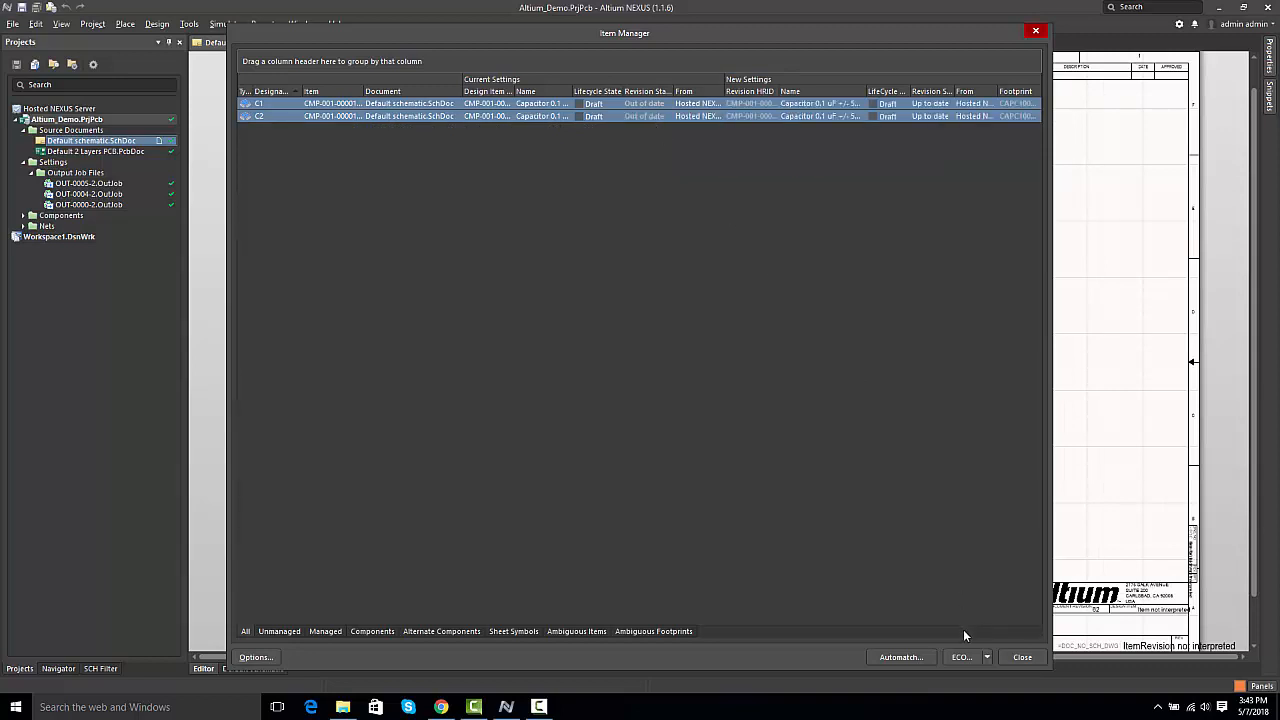
# Step: Apply the engineering change order for C1 and C2, and close the change order and Item Manager dialogs
pyautogui.click(986, 657)
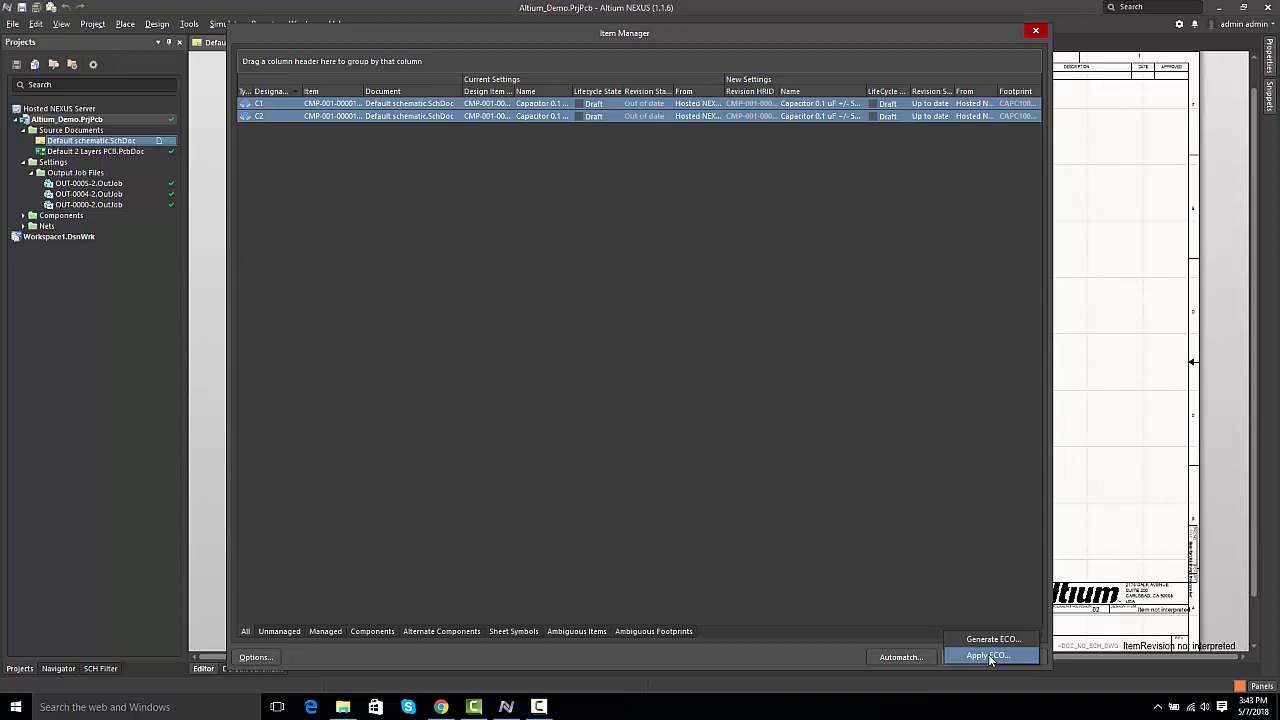
pyautogui.click(988, 656)
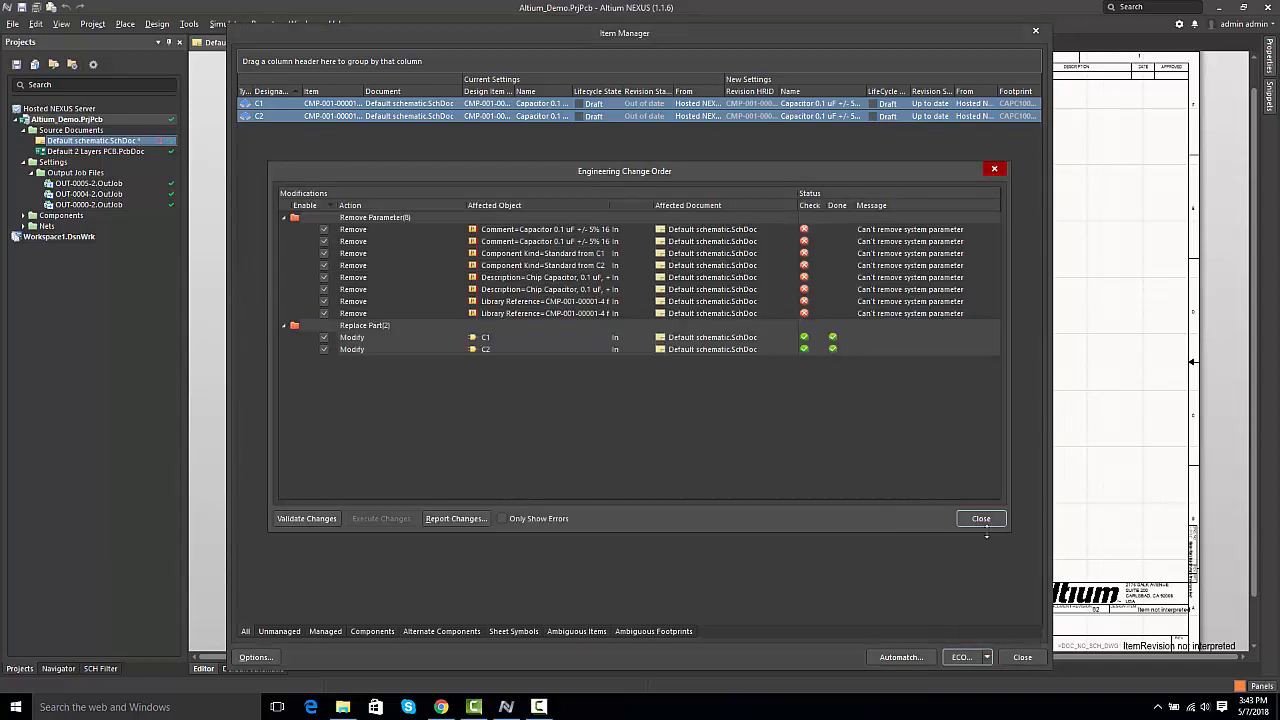
pyautogui.click(981, 520)
pyautogui.click(1020, 656)
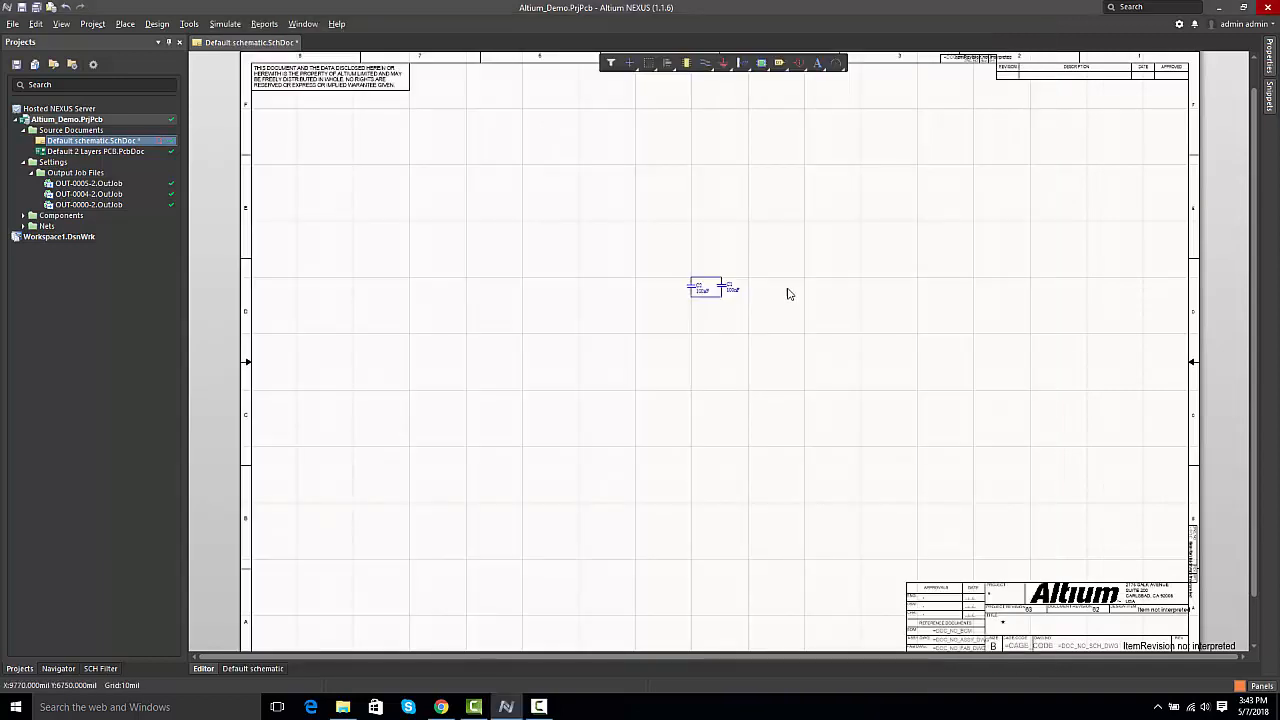
# Step: Check the revision state and design item ID of capacitor C1 in its properties
pyautogui.click(722, 288)
pyautogui.click(1270, 58)
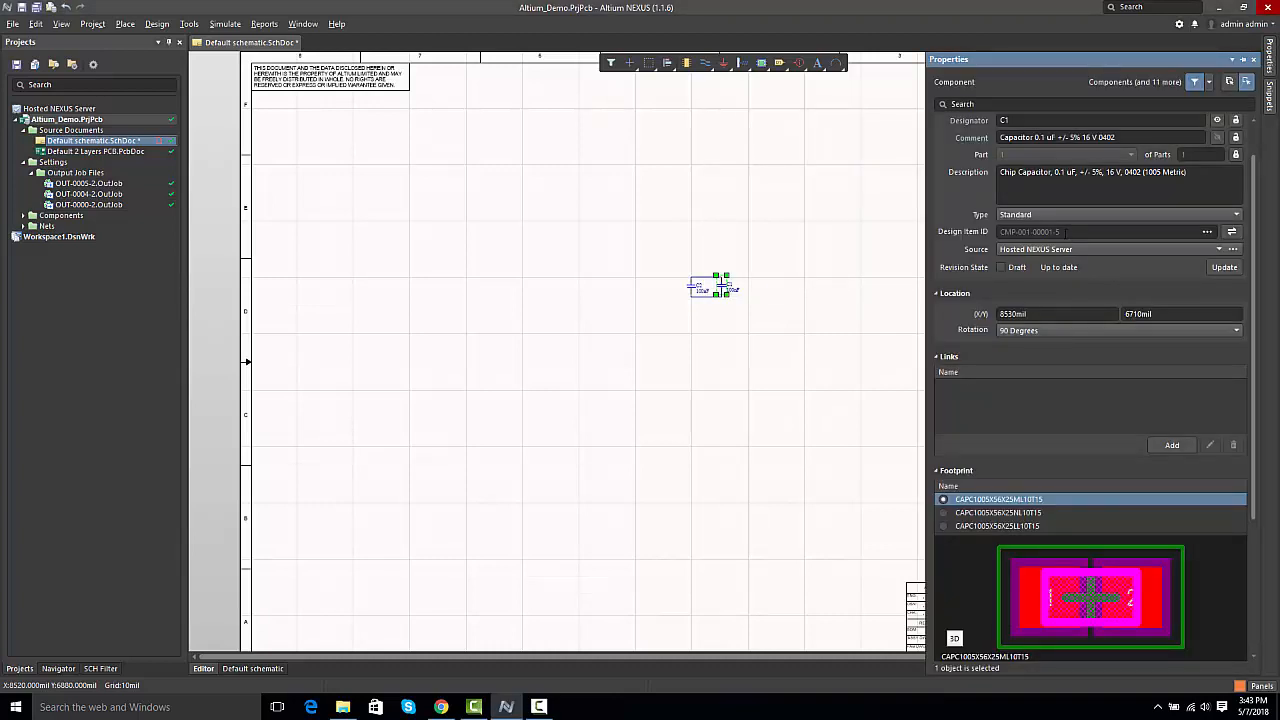
pyautogui.moveTo(1065, 233); pyautogui.dragTo(1055, 232)
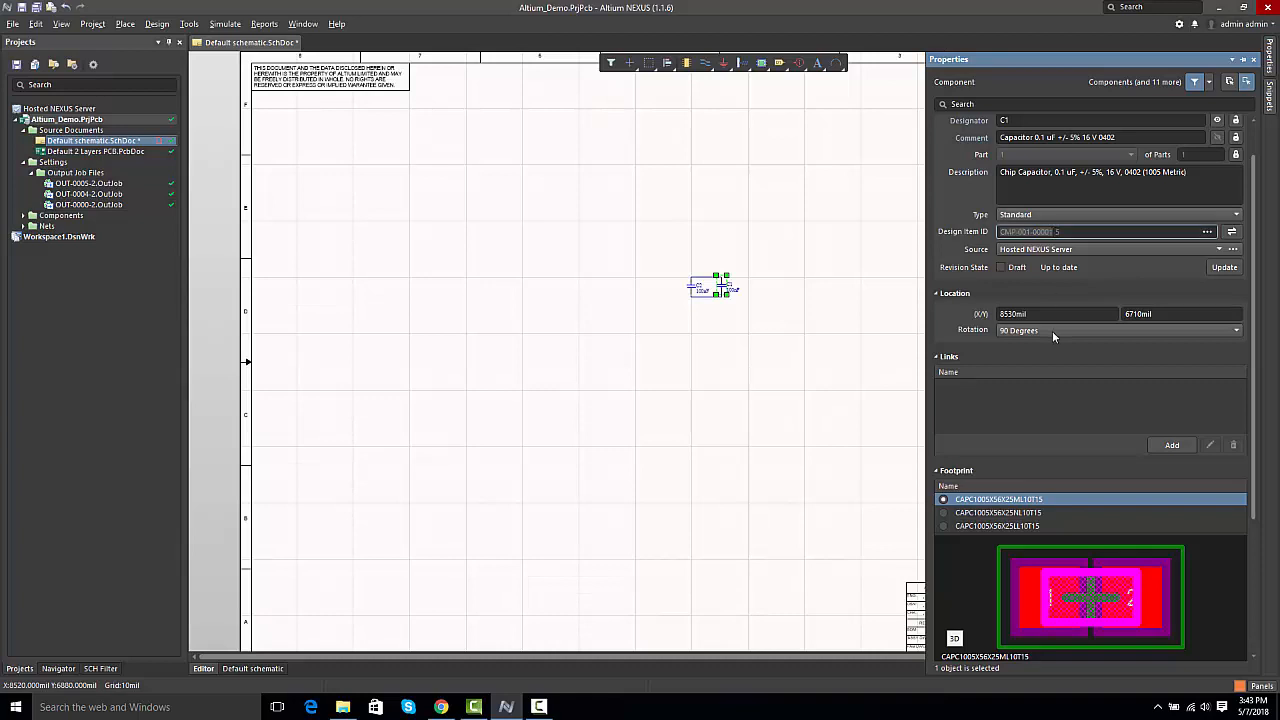
pyautogui.click(706, 391)
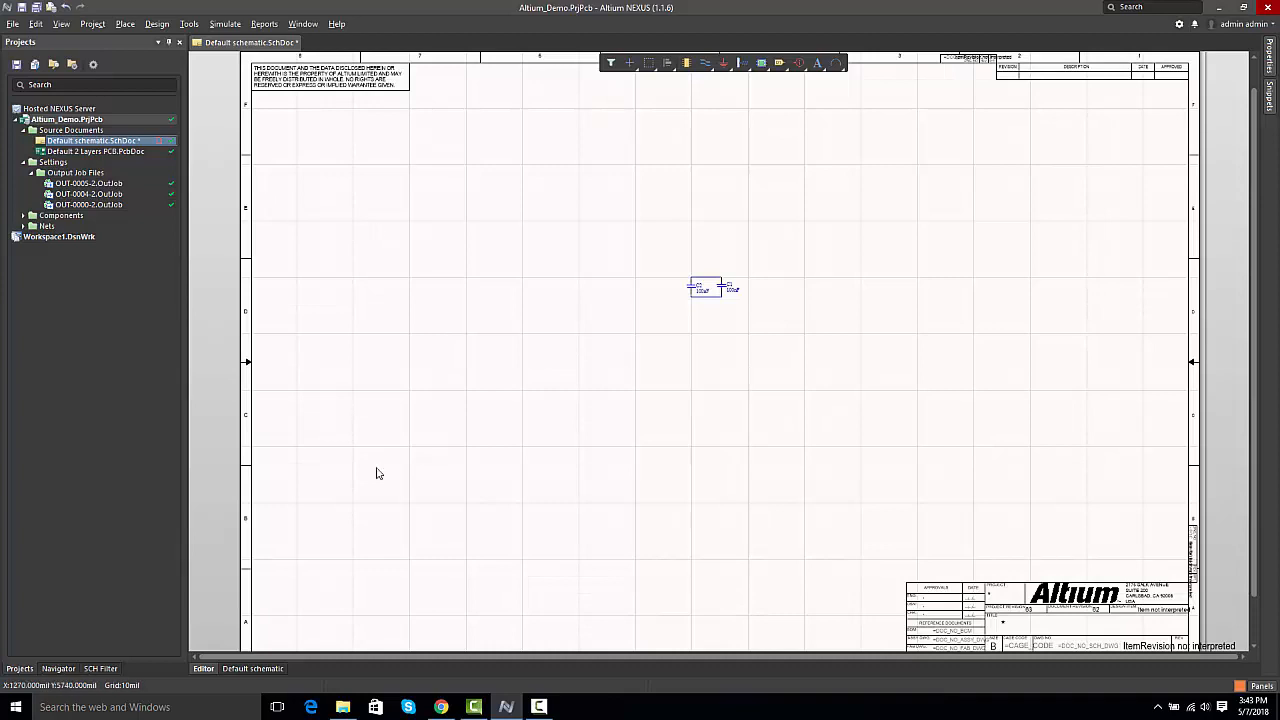
# Step: Show the child items of SRC-Altium_Demo from the Altium_Demo project folder in the server Explorer
pyautogui.click(1263, 690)
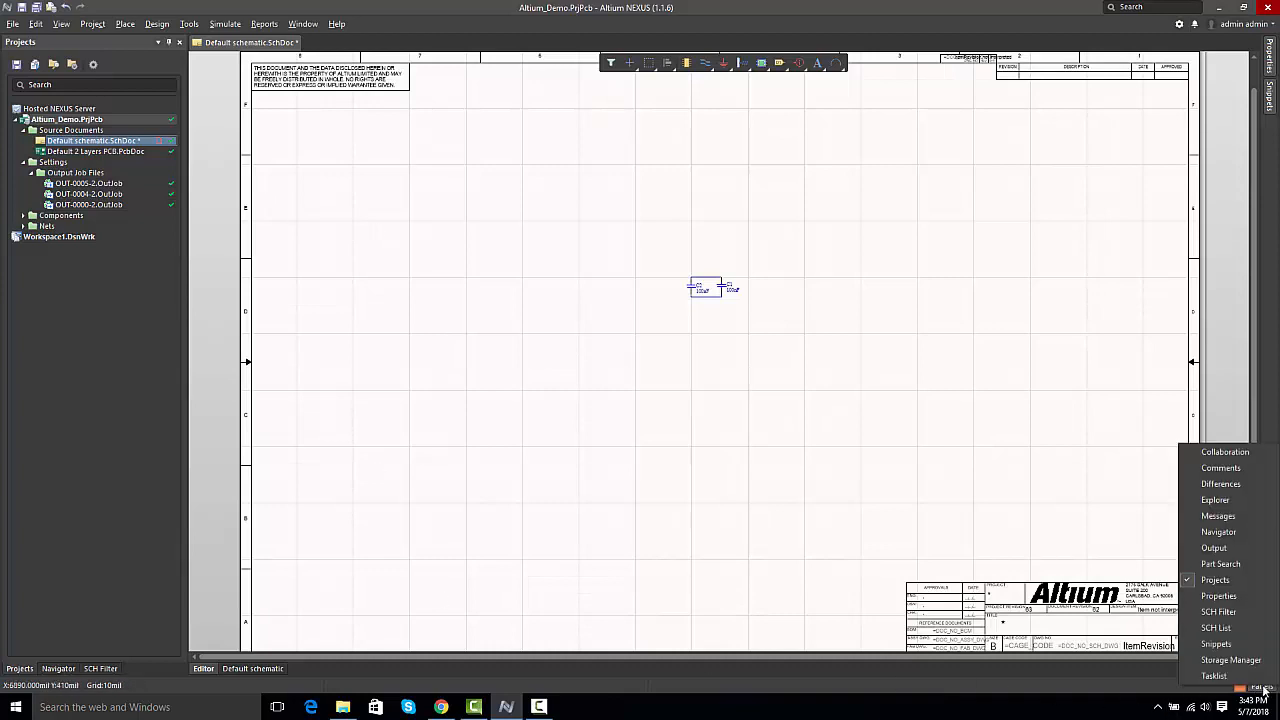
pyautogui.click(1217, 510)
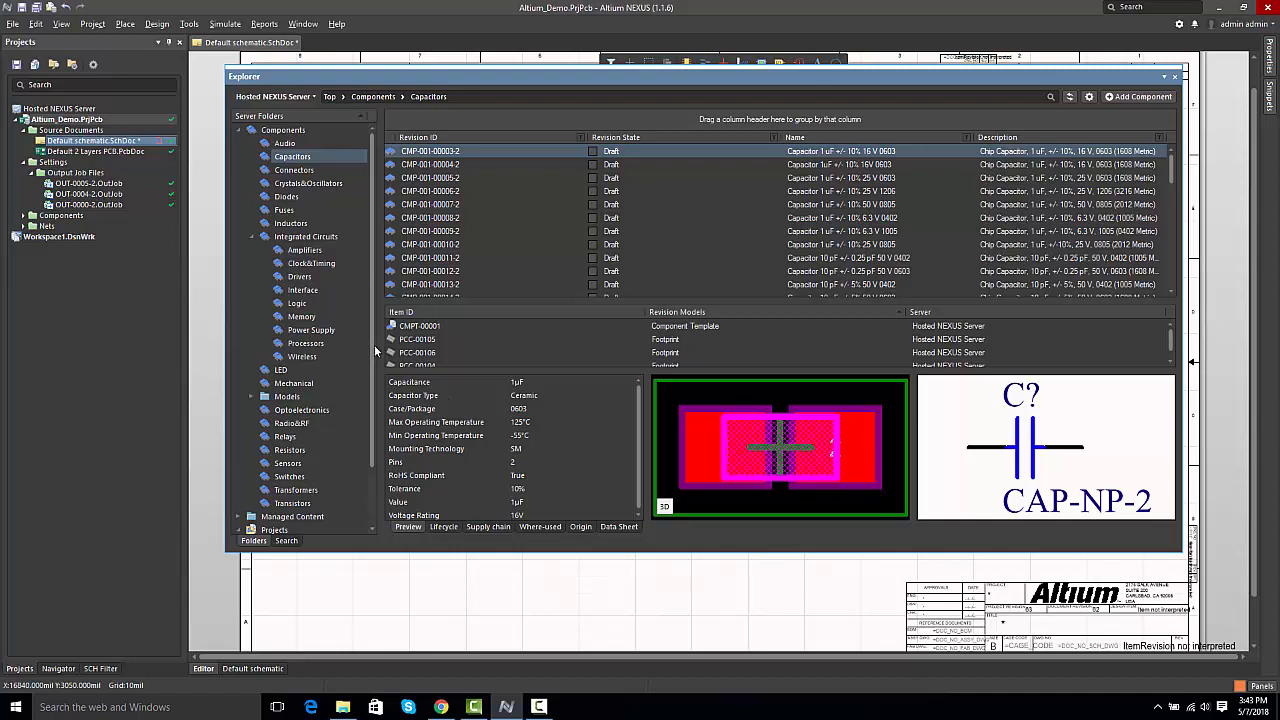
pyautogui.moveTo(371, 345); pyautogui.dragTo(377, 410)
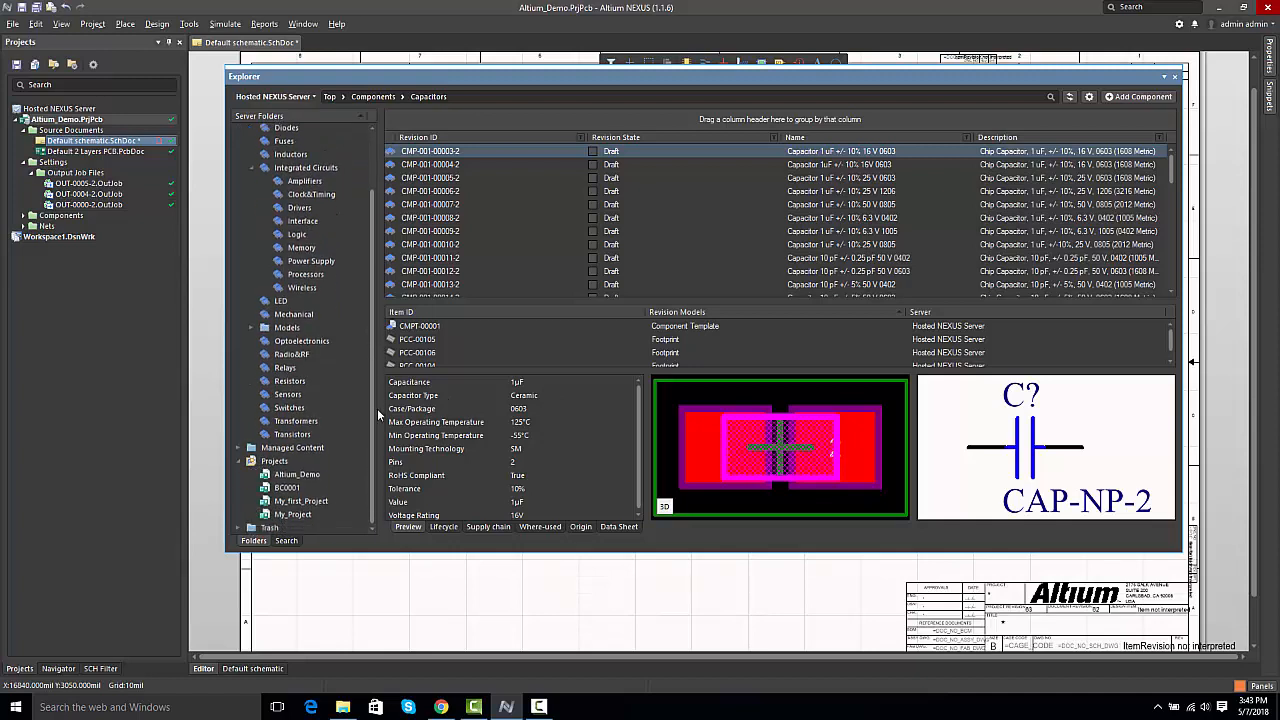
pyautogui.click(290, 474)
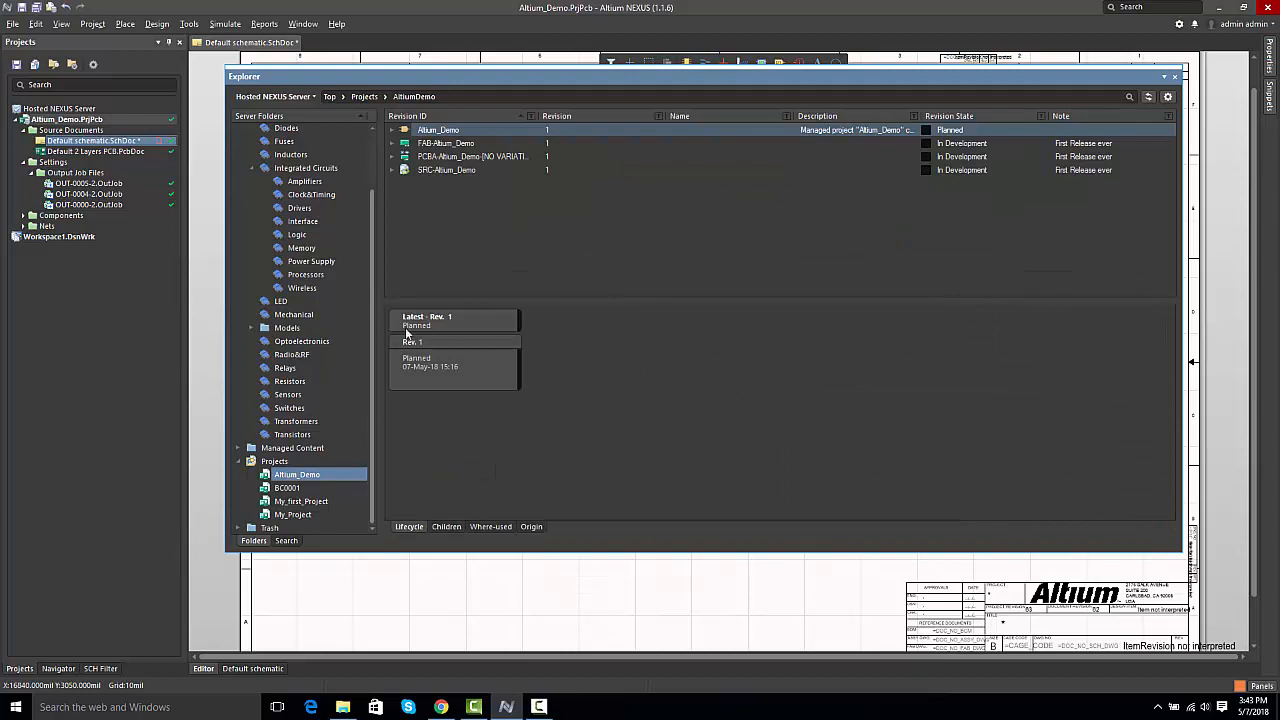
pyautogui.click(455, 172)
pyautogui.click(484, 527)
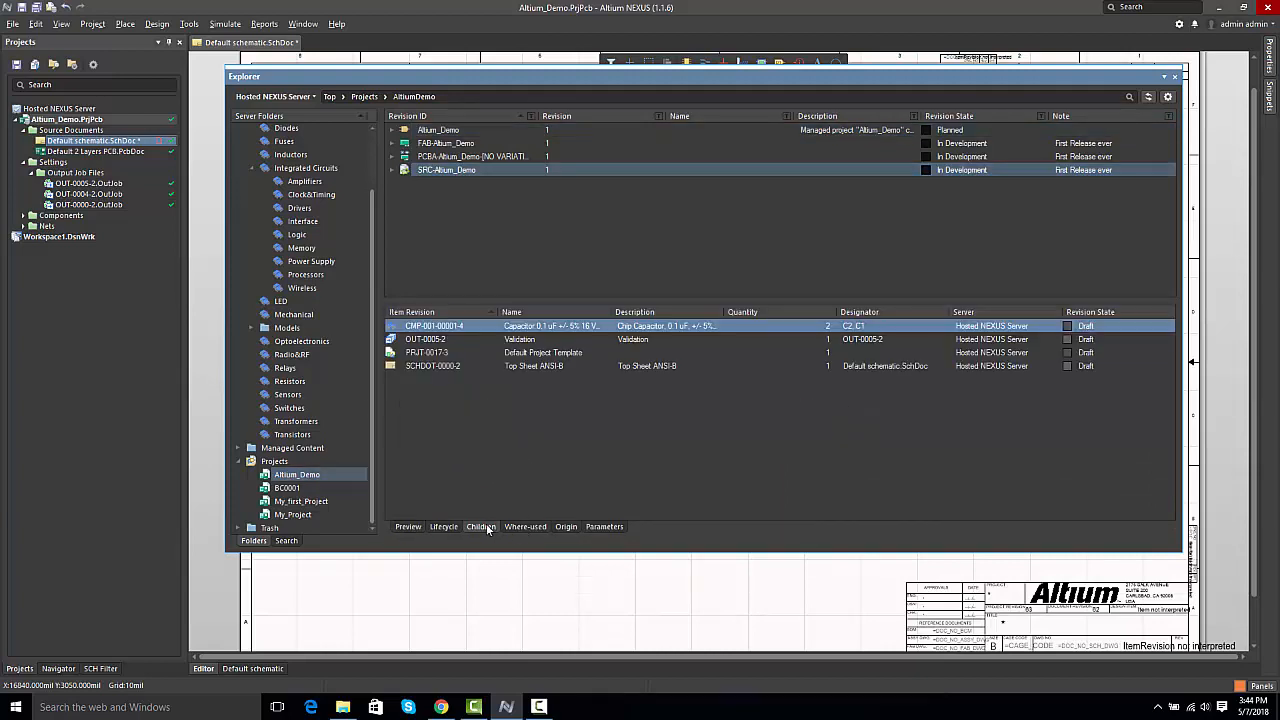
# Step: Go from the child items to capacitor CMP-001-00001, examine where it is used, and close the Explorer
pyautogui.doubleClick(432, 327)
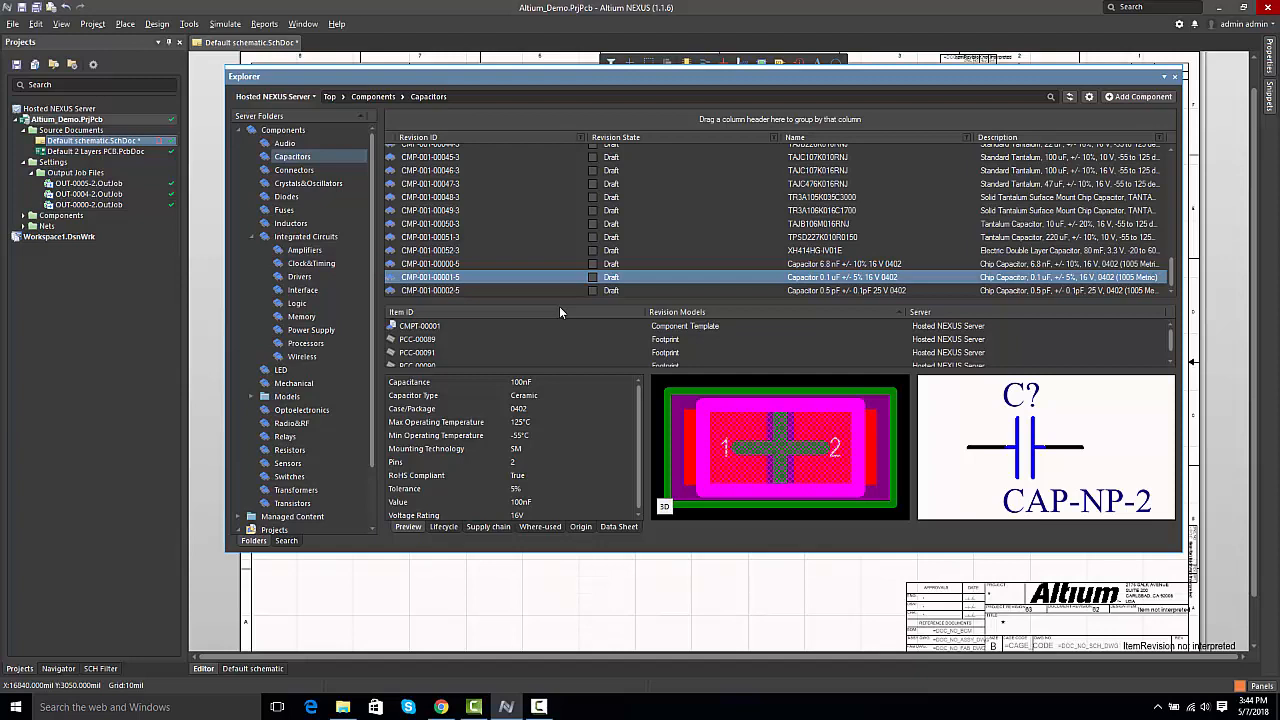
pyautogui.click(530, 528)
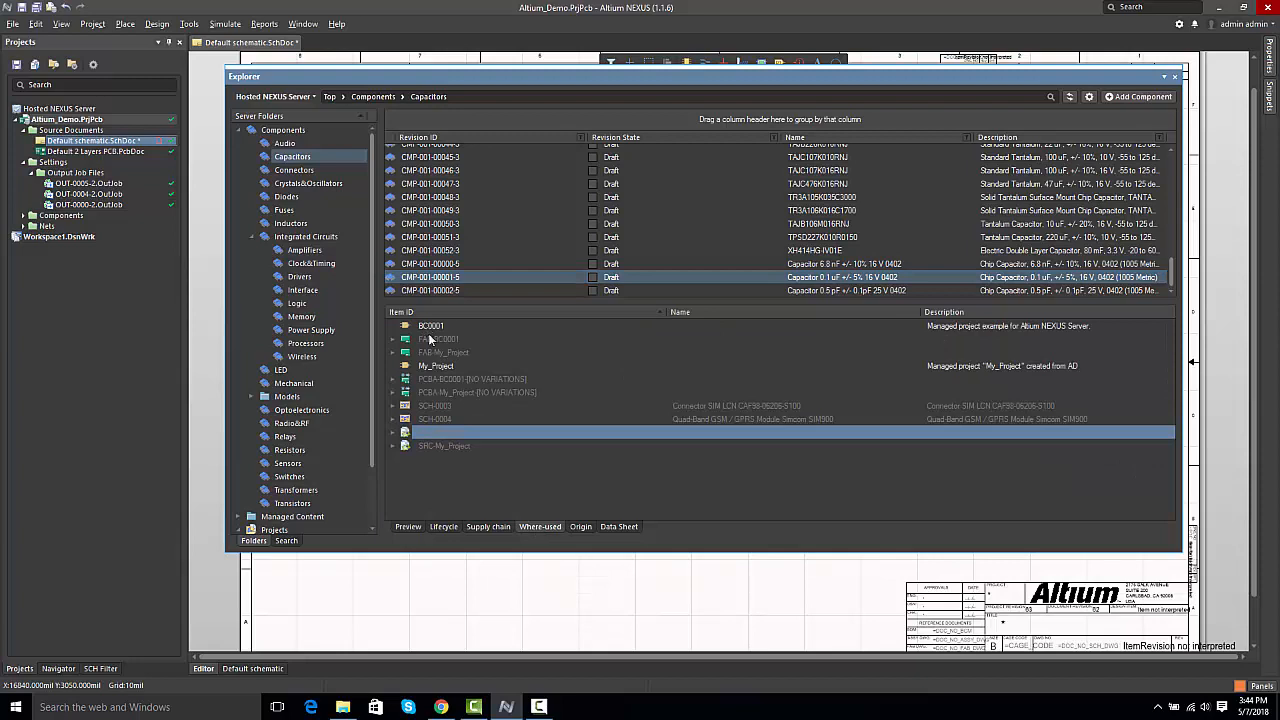
pyautogui.click(446, 418)
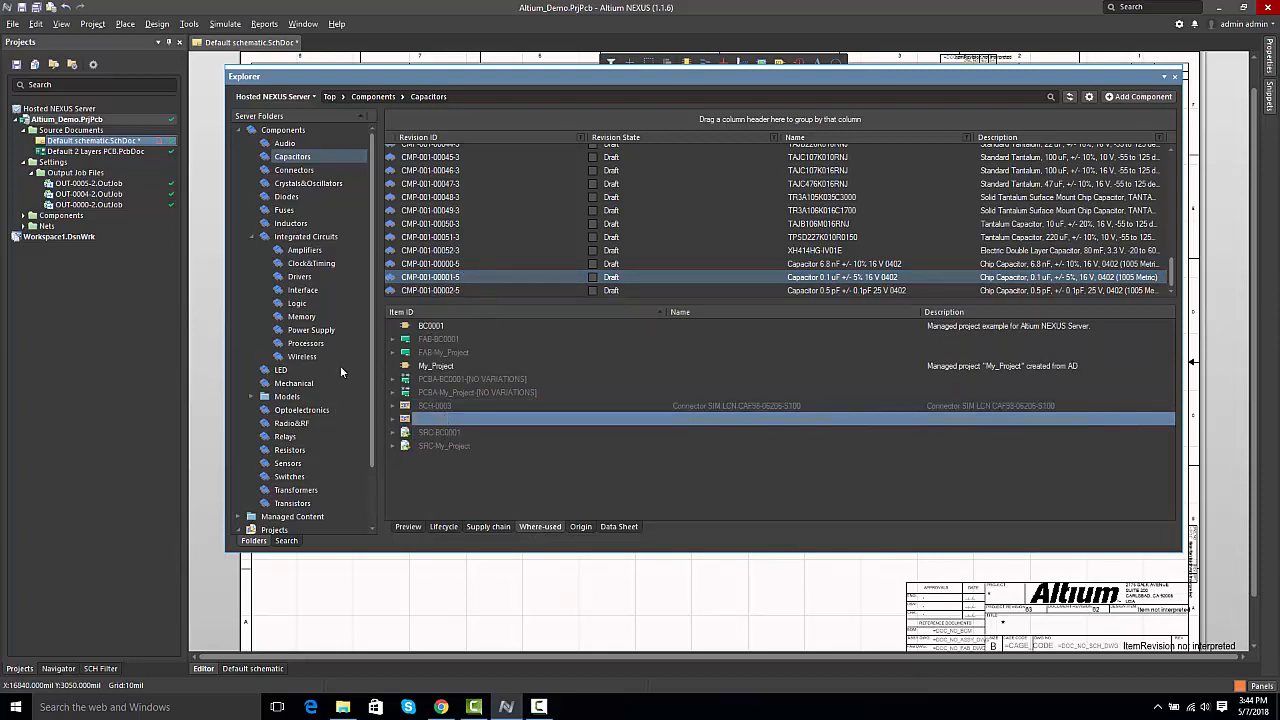
pyautogui.scroll(-3, 374, 327)
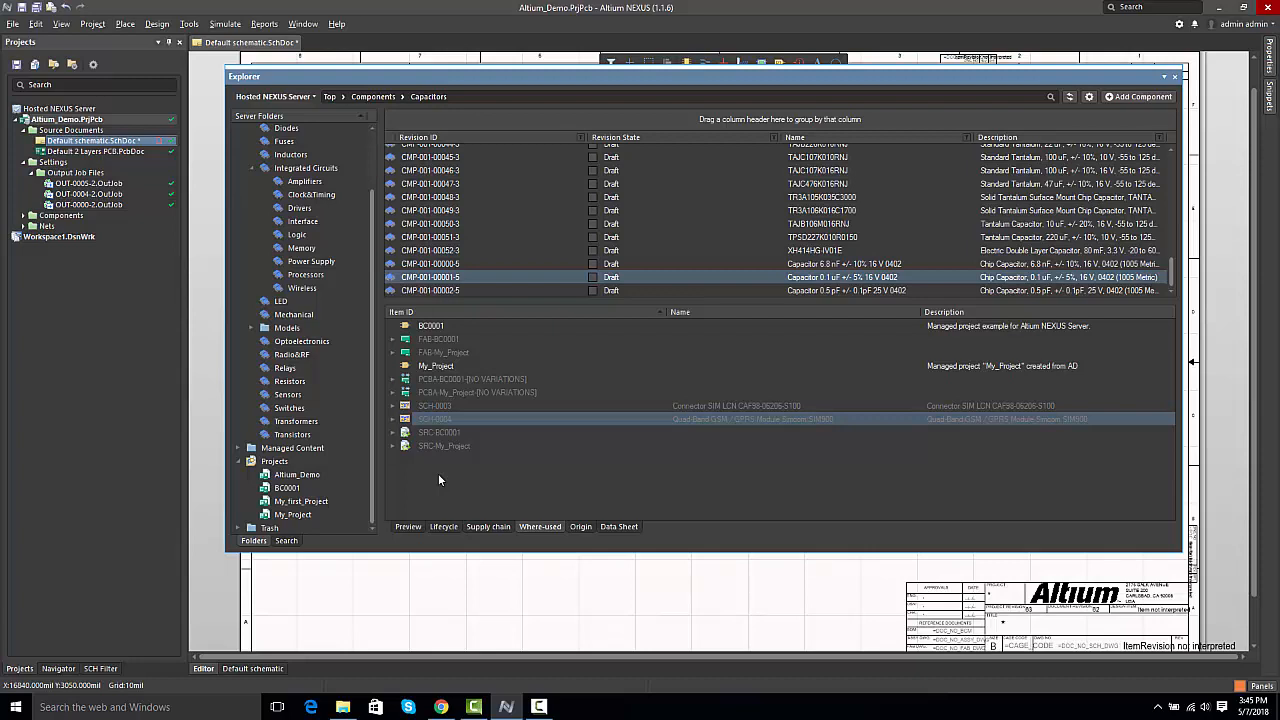
pyautogui.click(1177, 80)
# Step: Examine capacitors C1 and C2 up close on the default schematic
pyautogui.scroll(1, 689, 377)
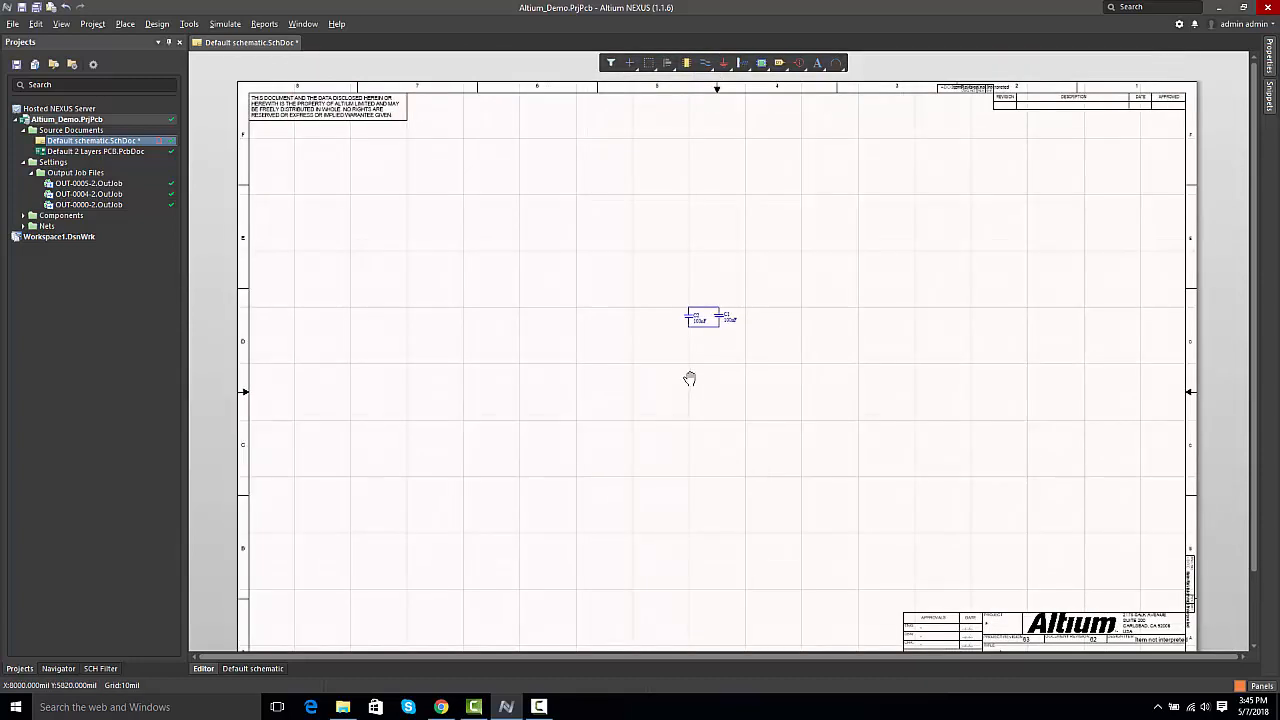
pyautogui.keyDown('ctrl'); pyautogui.scroll(3, 739, 337); pyautogui.keyUp('ctrl')
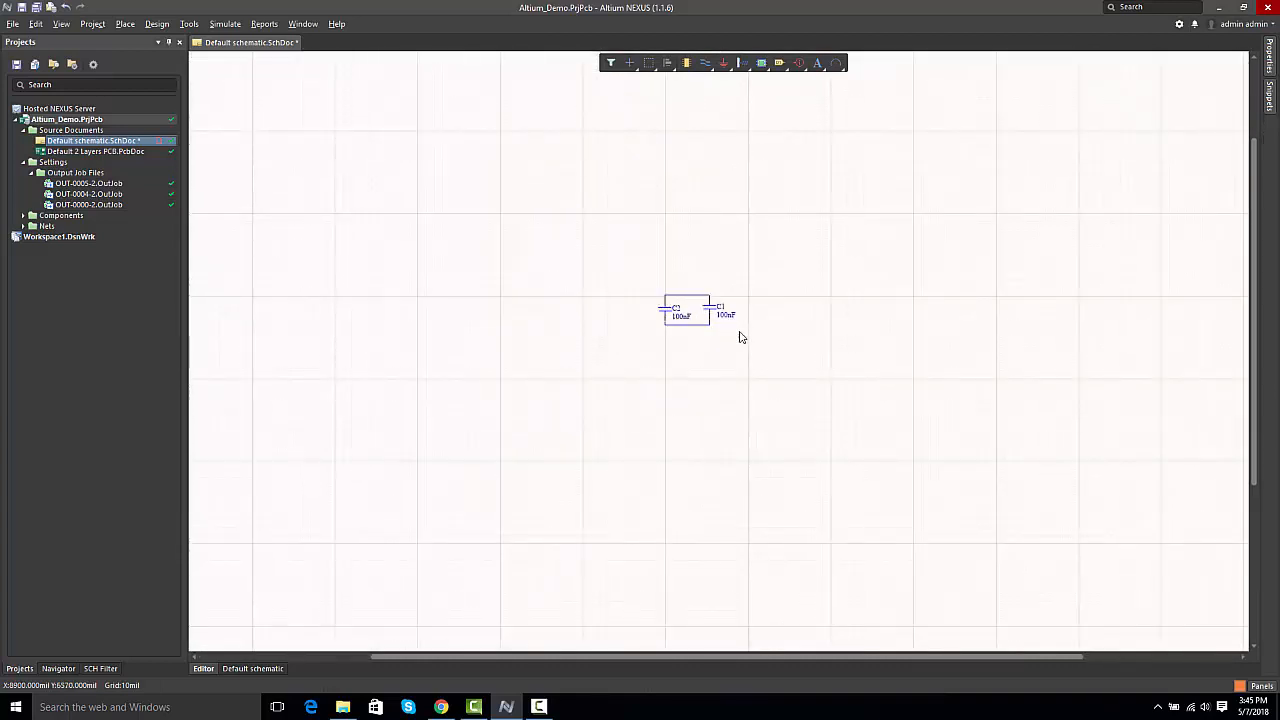
pyautogui.keyDown('ctrl'); pyautogui.scroll(2, 740, 337); pyautogui.keyUp('ctrl')
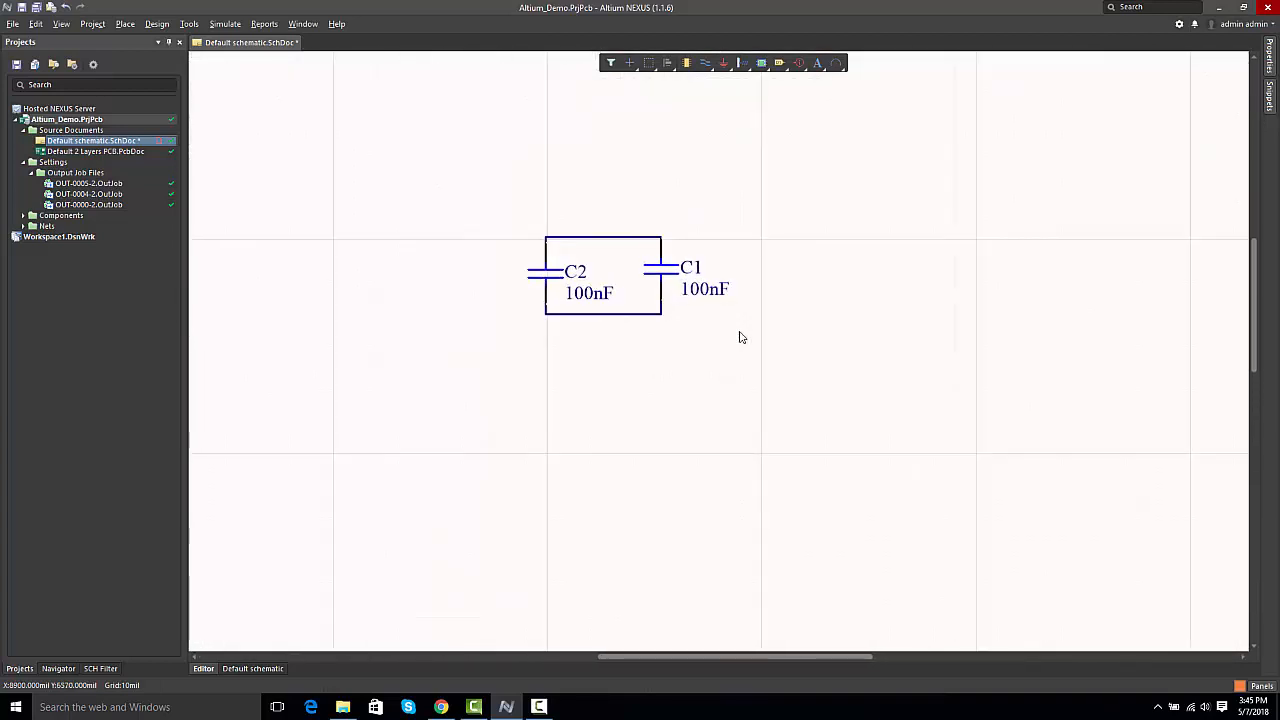